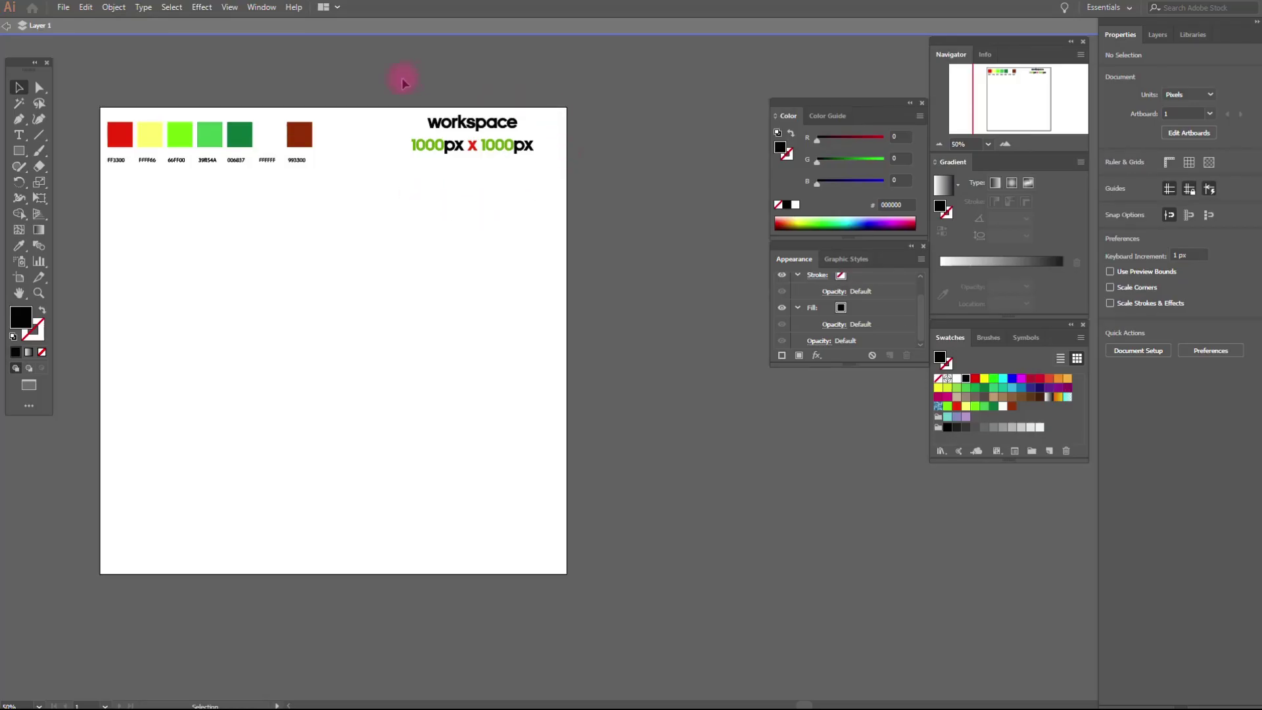
# Draw a rectangle covering the artboard below the swatches, snapped to its edges
pyautogui.hotkey('ctrl', '+')
pyautogui.hotkey('ctrl', '+')
pyautogui.hotkey('ctrl', '+')
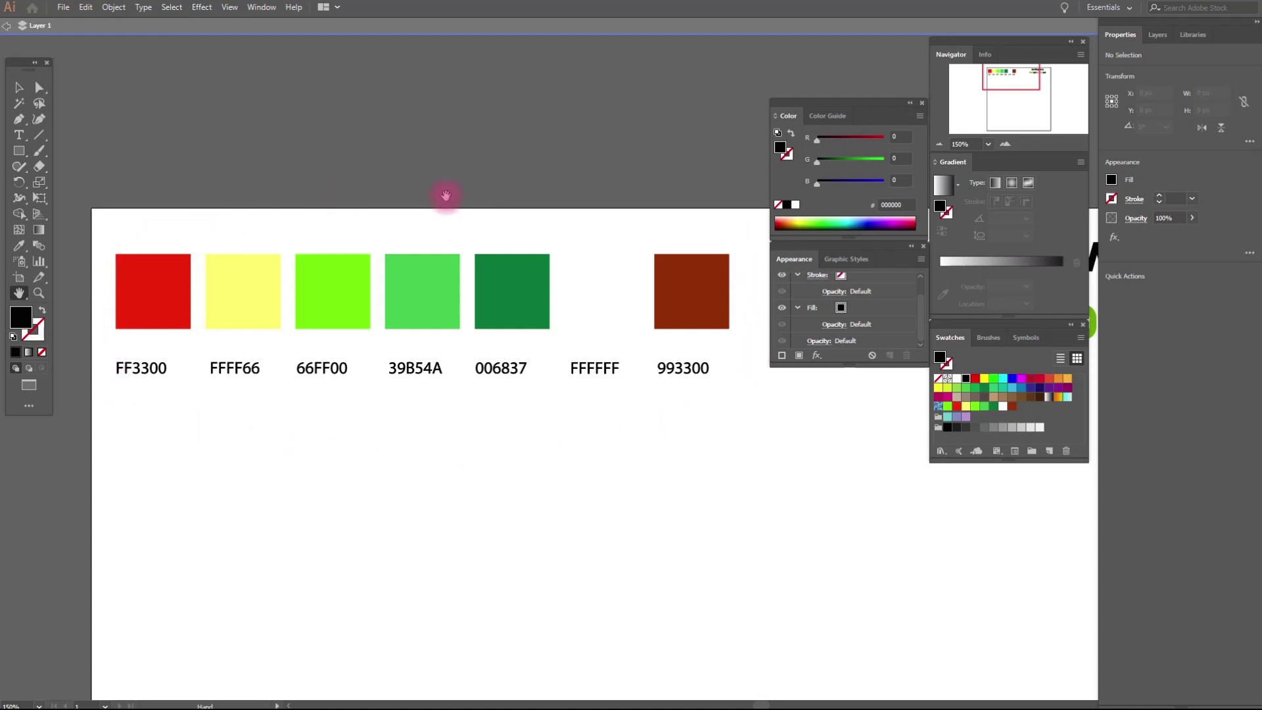
pyautogui.hotkey('ctrl', '0')
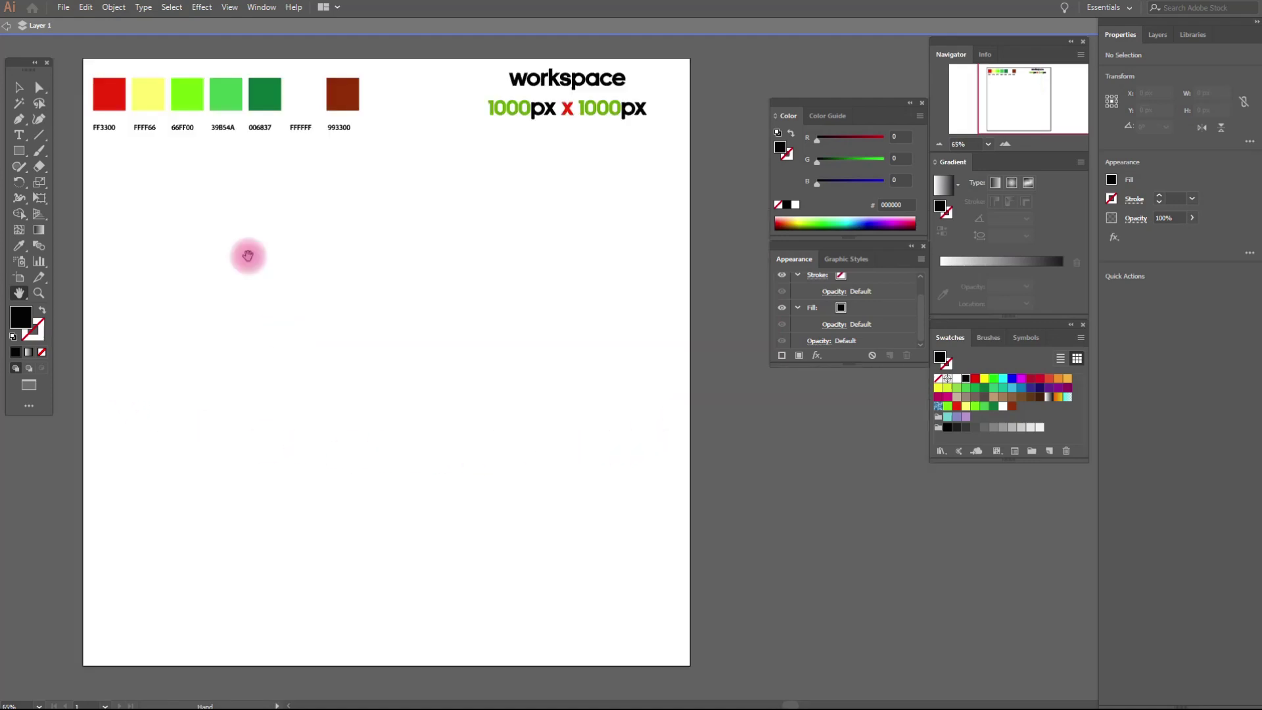
pyautogui.click(26, 151)
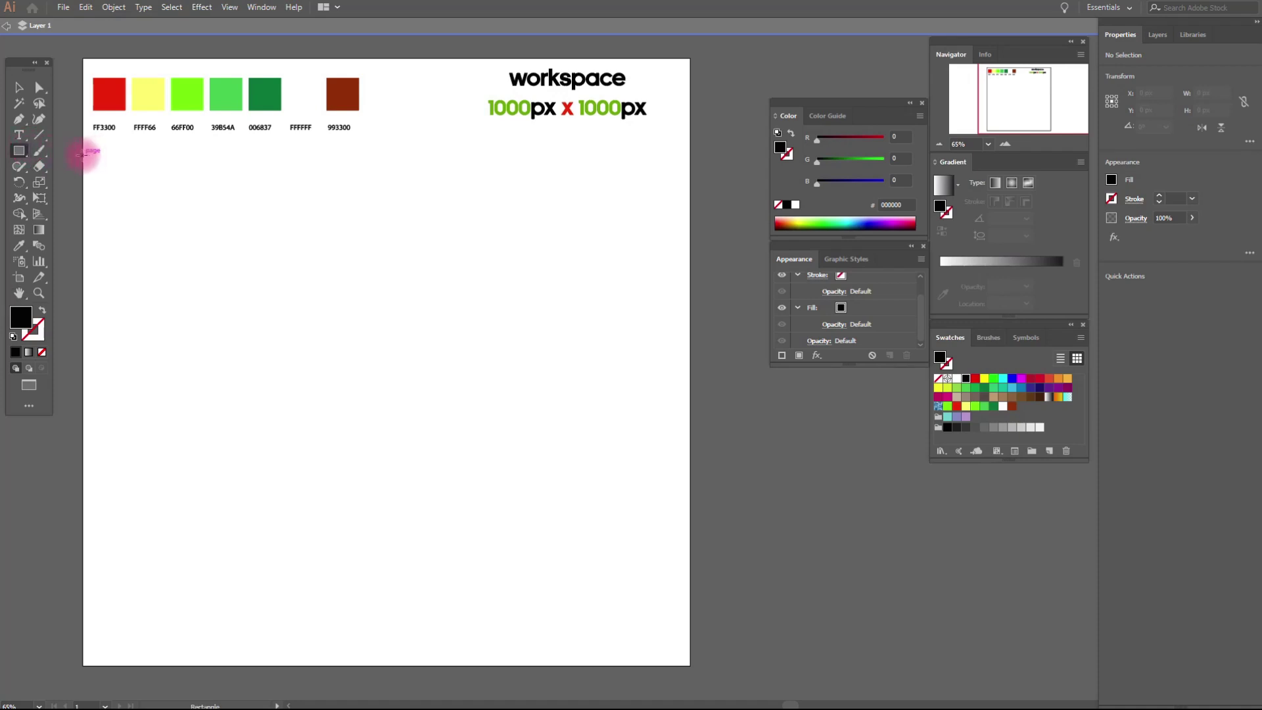
pyautogui.moveTo(82, 154); pyautogui.dragTo(695, 664)
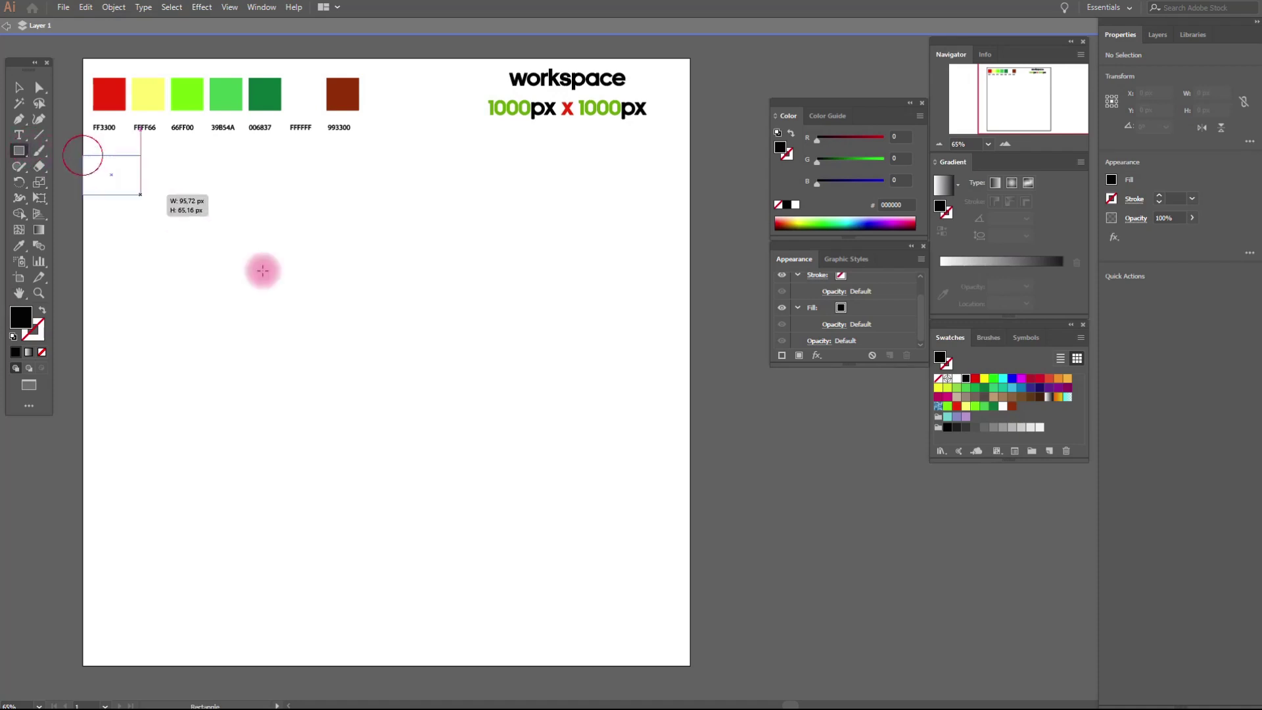
pyautogui.moveTo(695, 664); pyautogui.dragTo(688, 664)
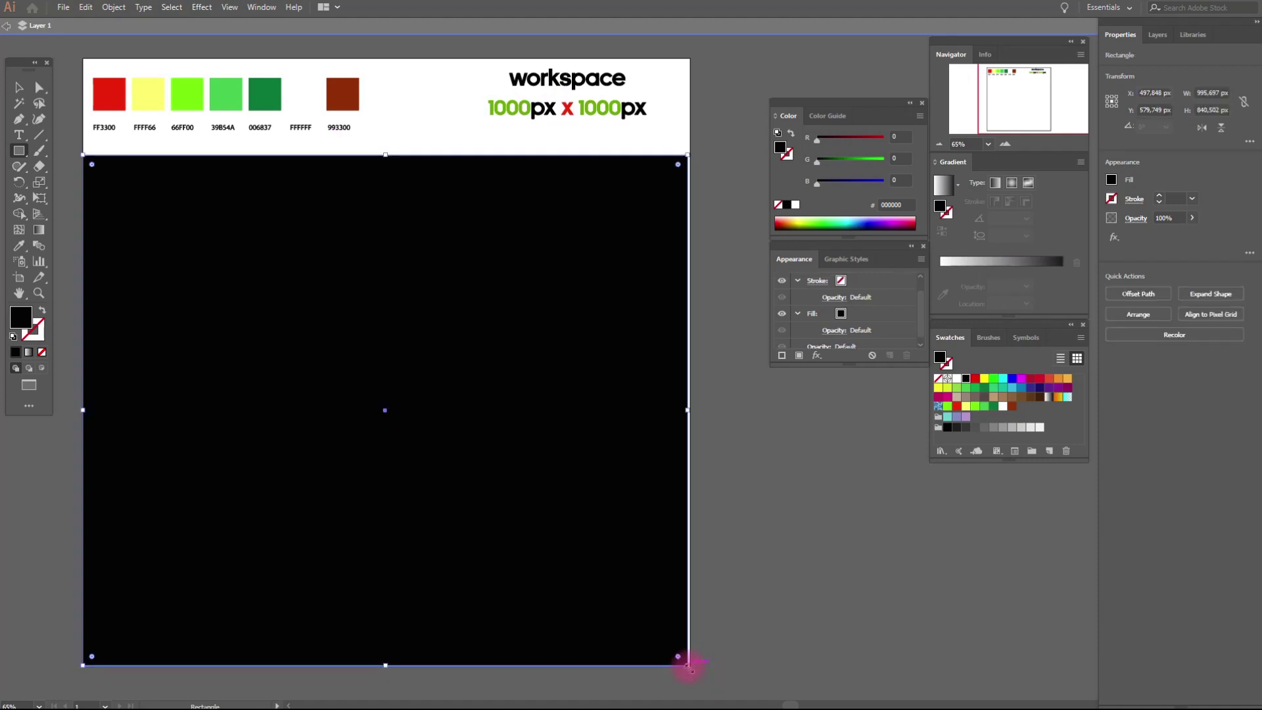
# Fill the rectangle with a radial gradient from FFFF66 yellow centre to red edges, with the midpoint adjusted
pyautogui.click(1012, 183)
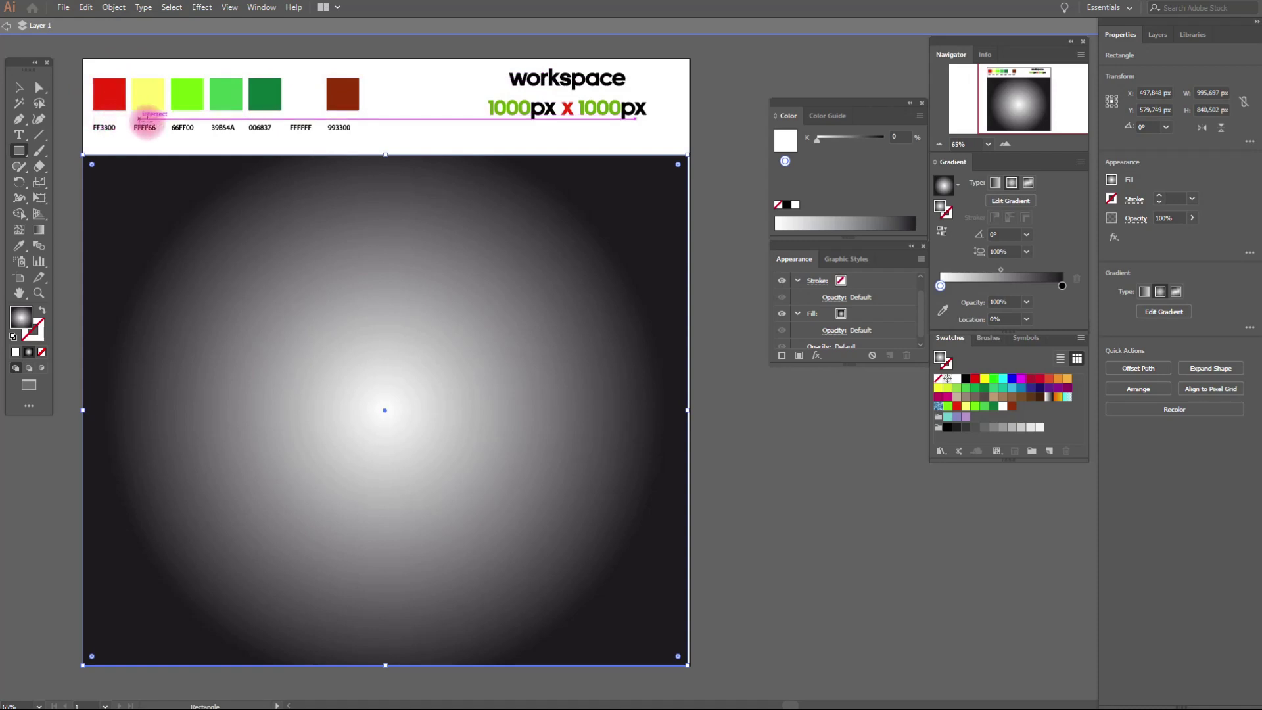
pyautogui.moveTo(966, 410); pyautogui.dragTo(1062, 287)
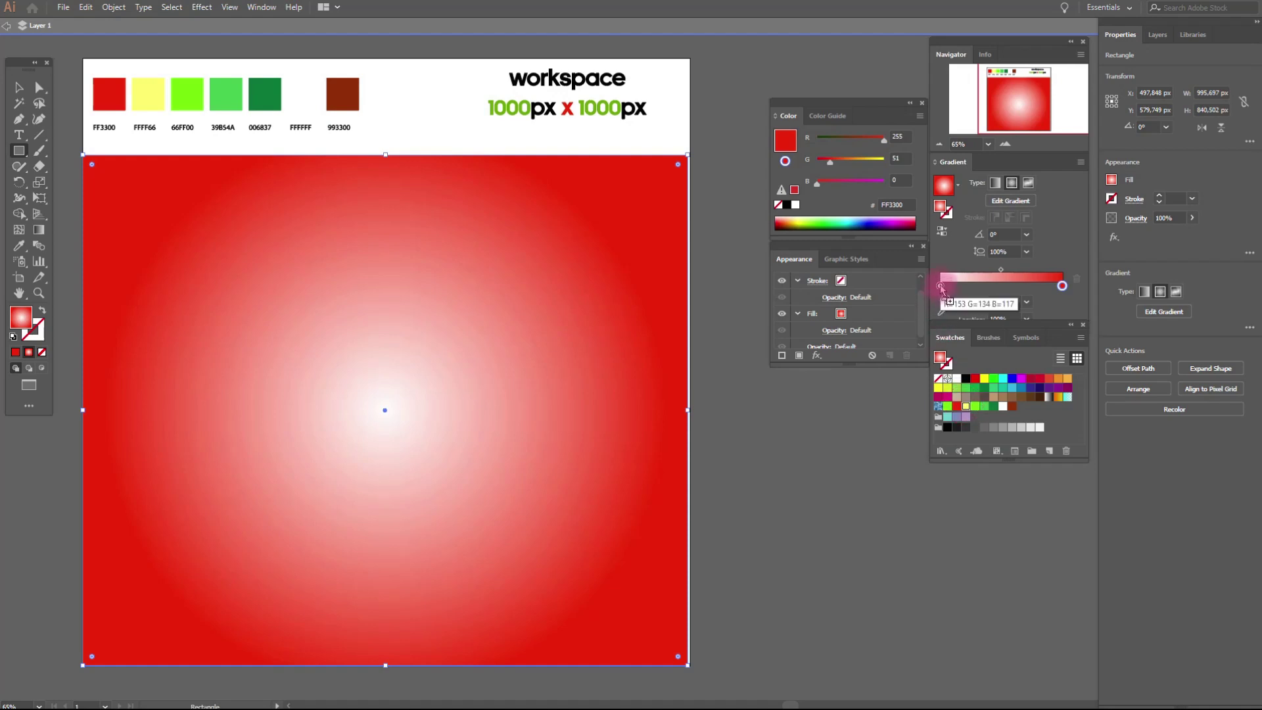
pyautogui.moveTo(939, 294); pyautogui.dragTo(941, 286)
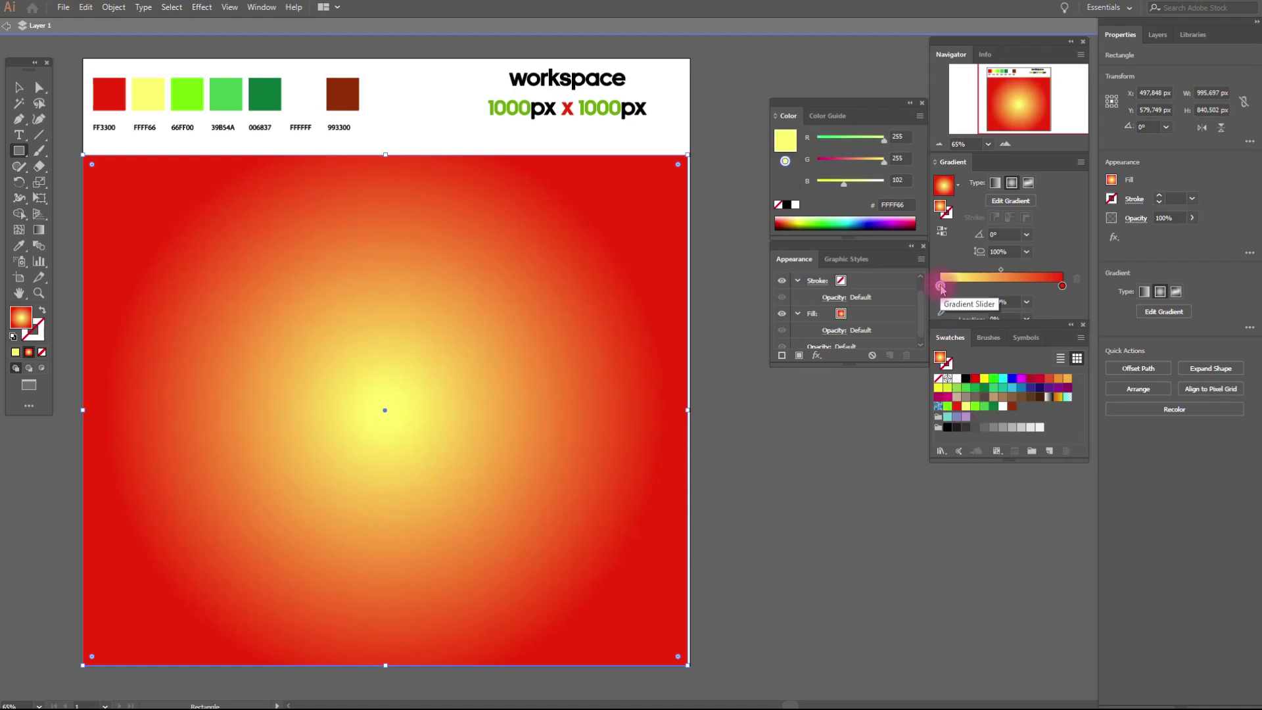
pyautogui.click(1000, 271)
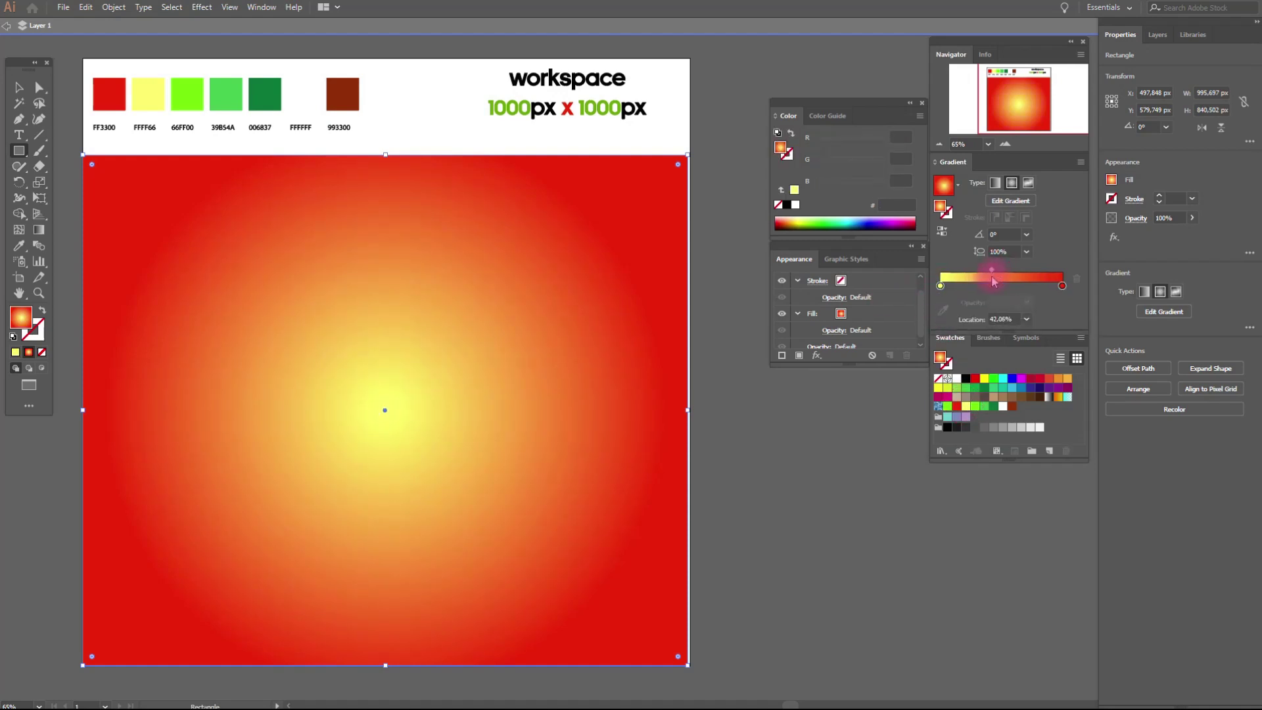
pyautogui.click(20, 88)
pyautogui.click(69, 113)
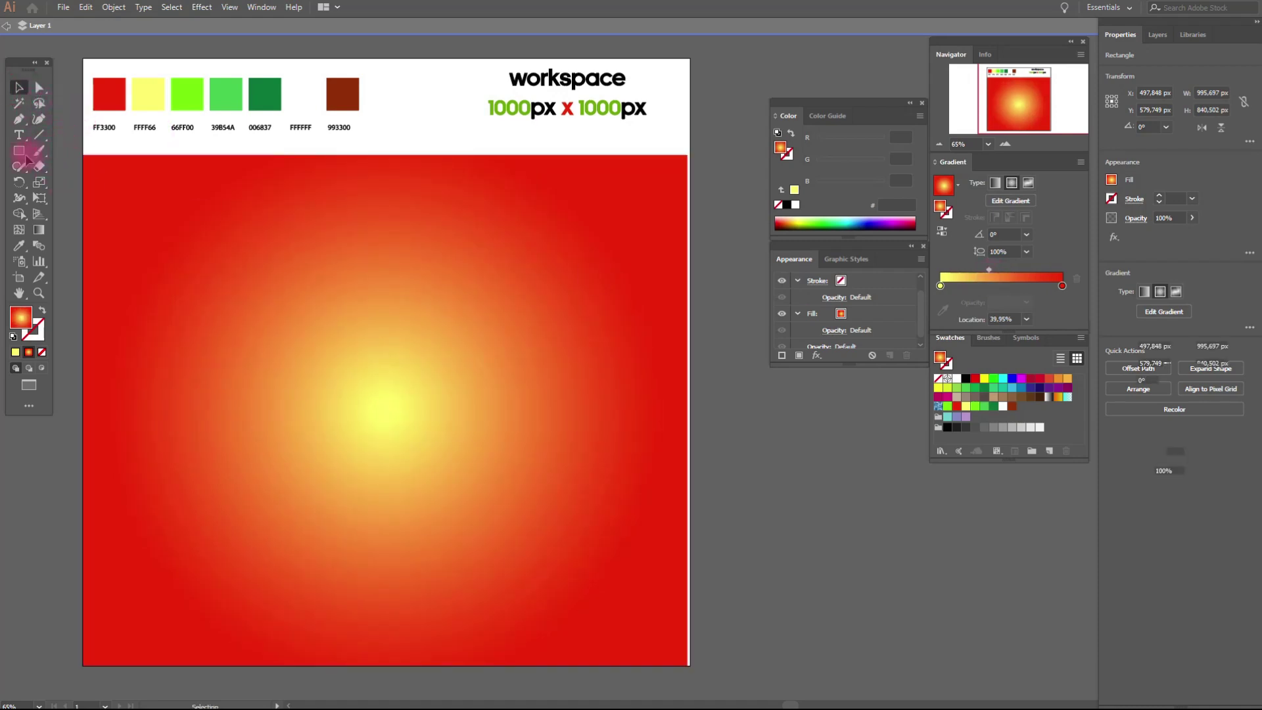
pyautogui.click(19, 246)
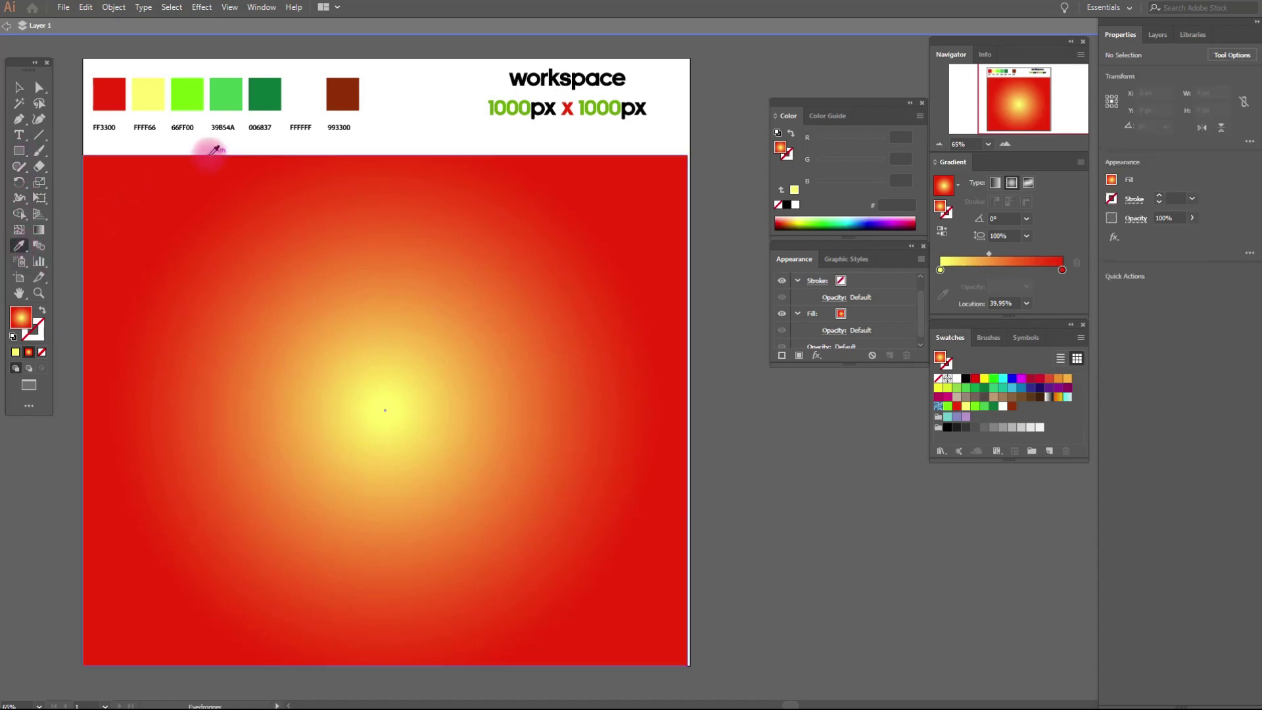
# Sample the 66FF00 green and create a 500 × 500 px square with it
pyautogui.click(196, 98)
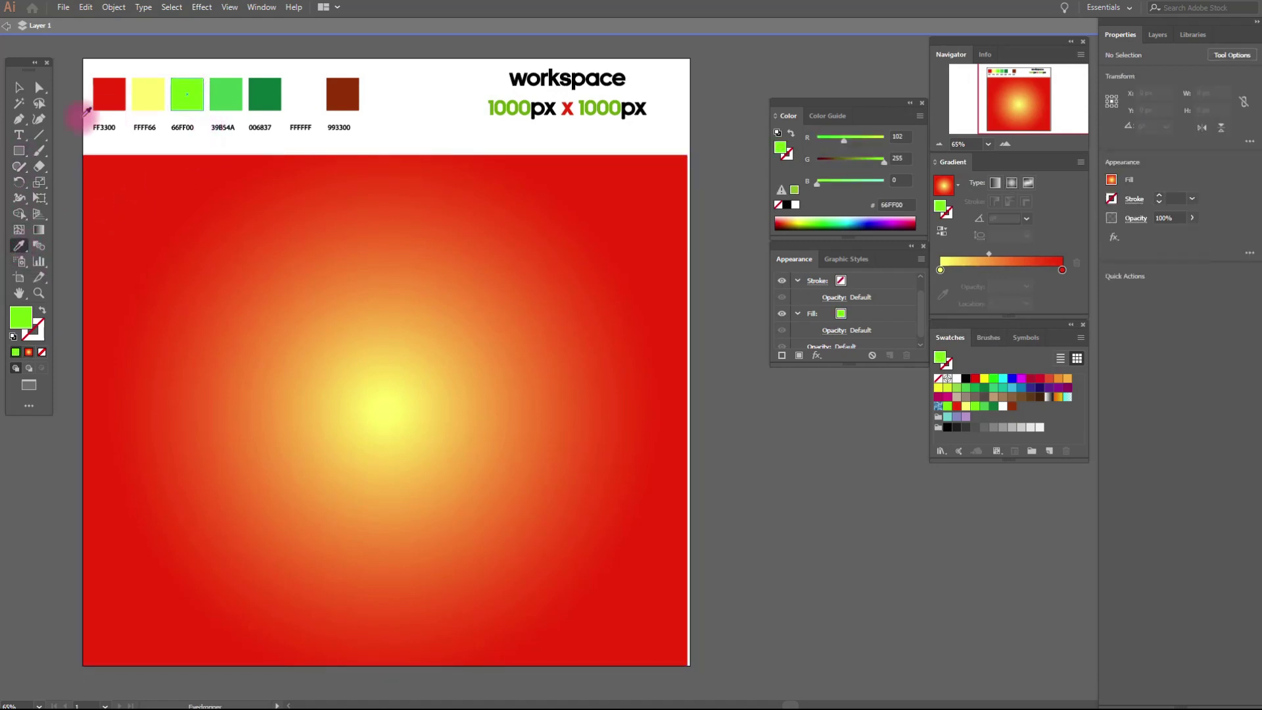
pyautogui.click(19, 150)
pyautogui.click(345, 338)
pyautogui.write('5000')
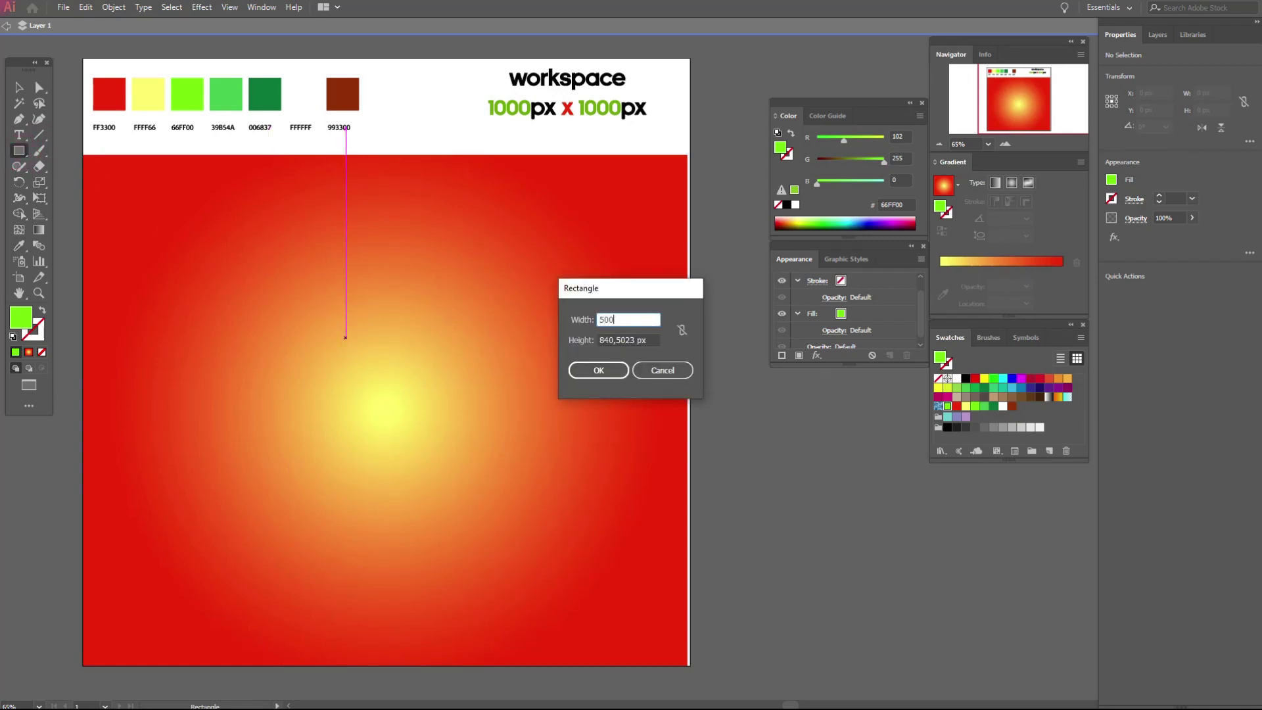
pyautogui.click(659, 343)
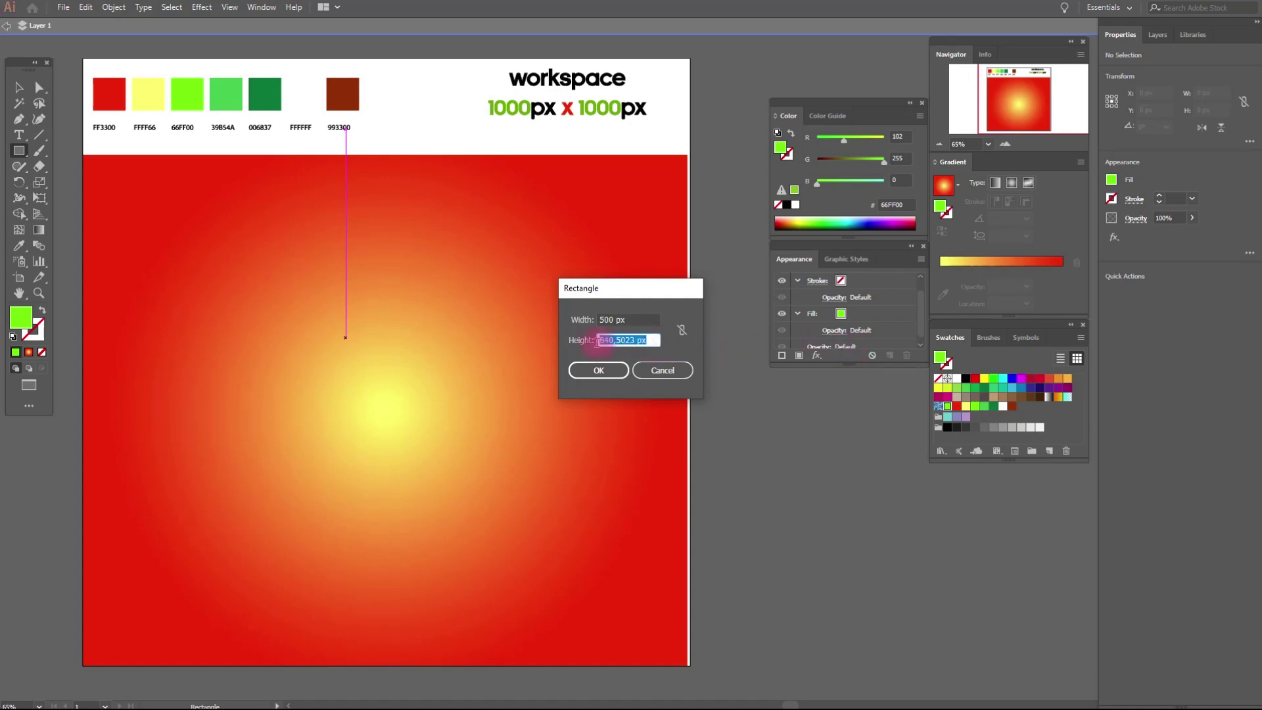
pyautogui.write('500')
pyautogui.click(599, 370)
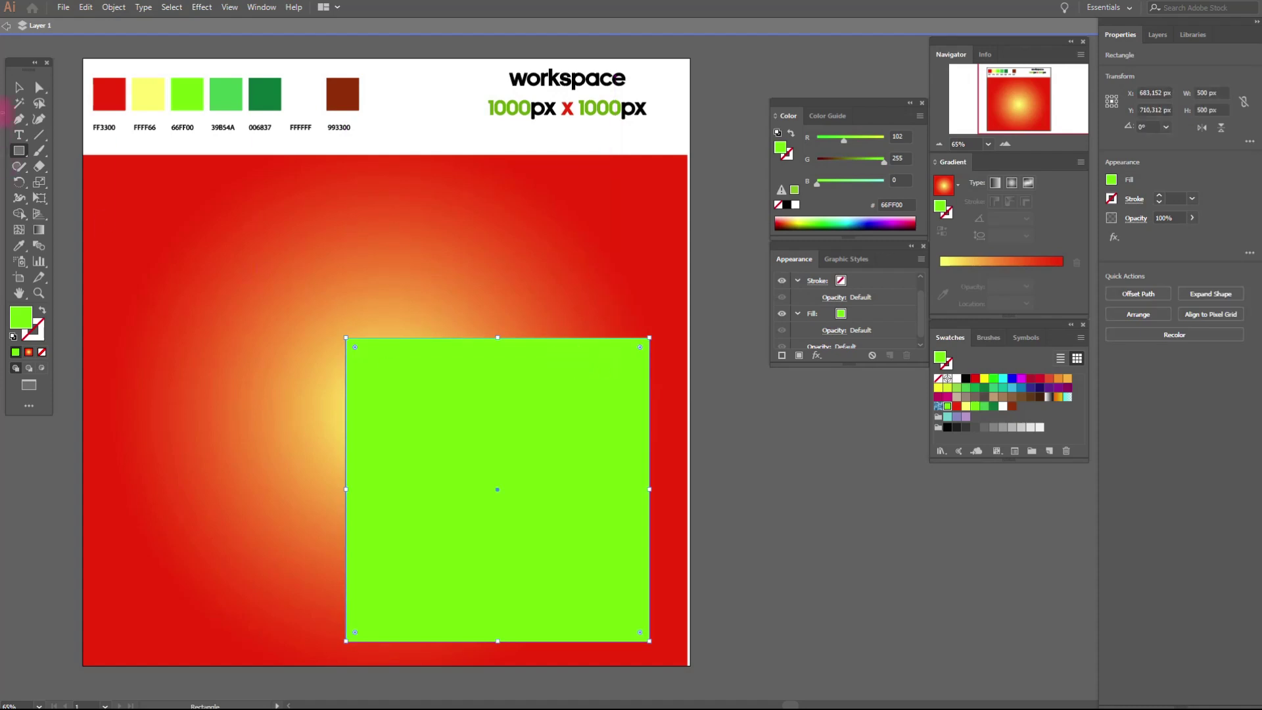
pyautogui.click(18, 87)
# Centre the green square on the background and rotate it 45° into a diamond
pyautogui.moveTo(409, 464); pyautogui.dragTo(279, 362)
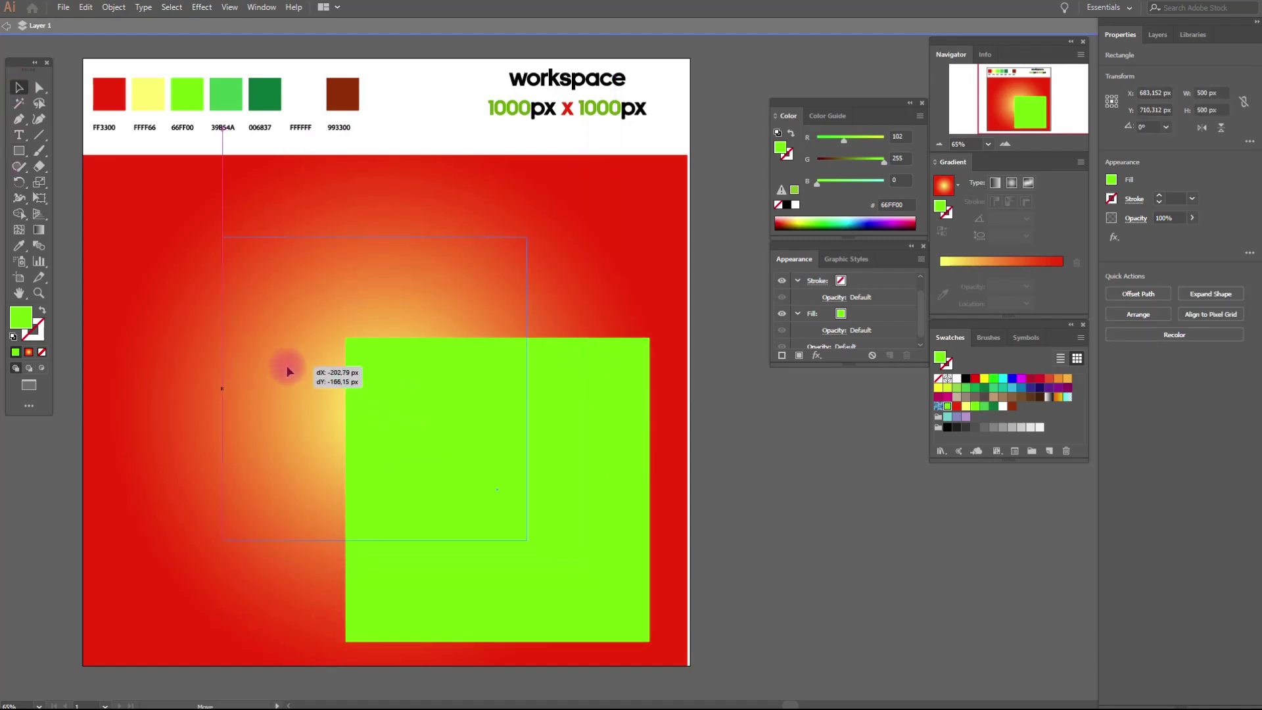
pyautogui.rightClick(491, 392)
pyautogui.moveTo(533, 310)
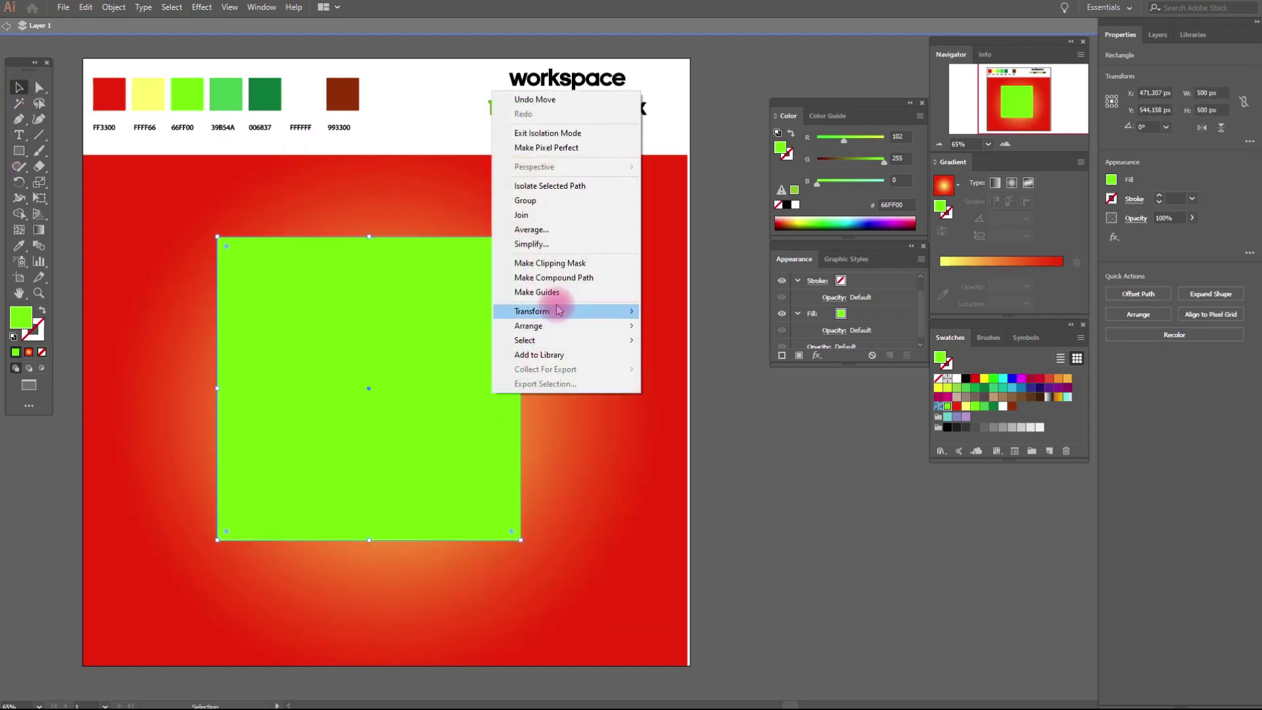
pyautogui.click(702, 344)
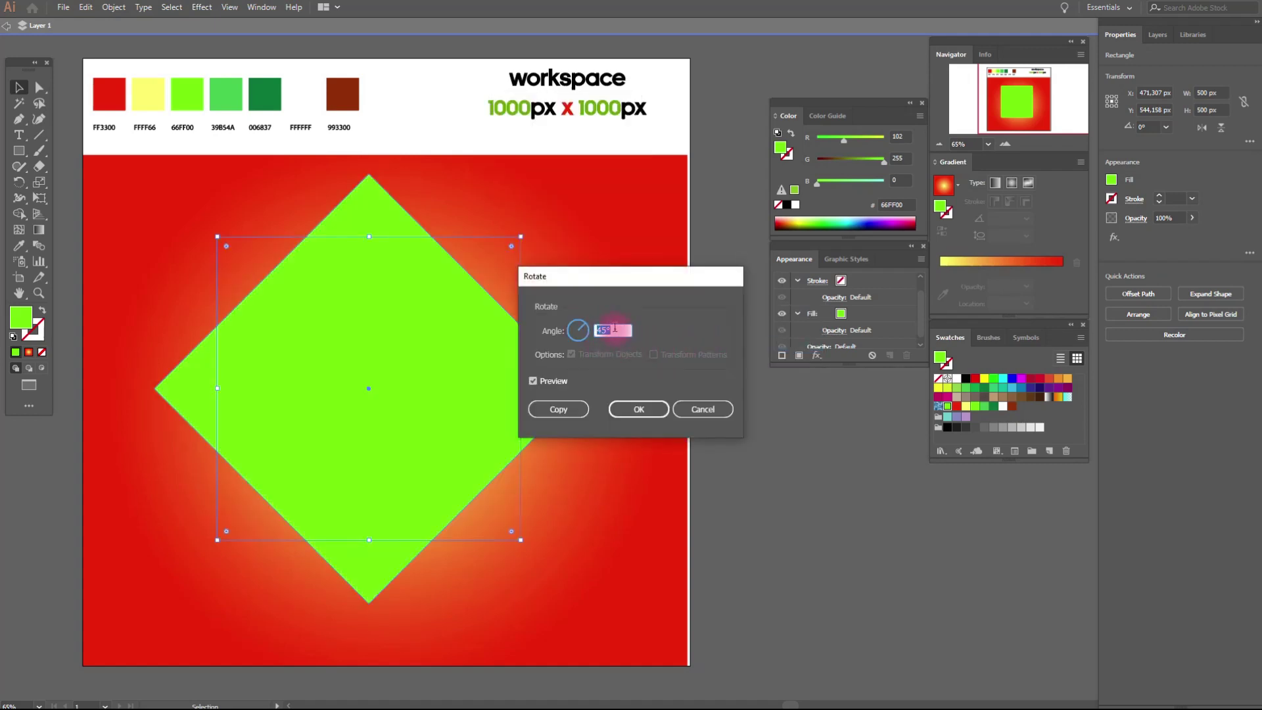
pyautogui.click(641, 409)
pyautogui.moveTo(470, 390); pyautogui.dragTo(468, 402)
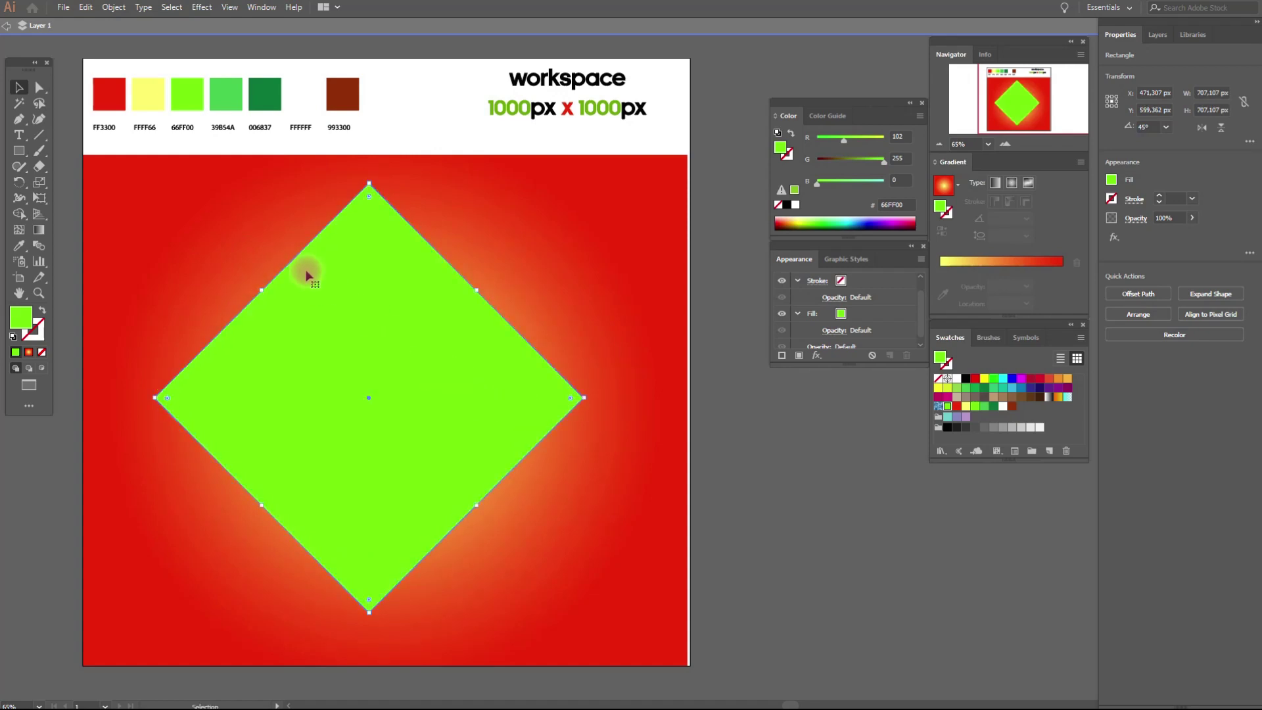
pyautogui.click(999, 186)
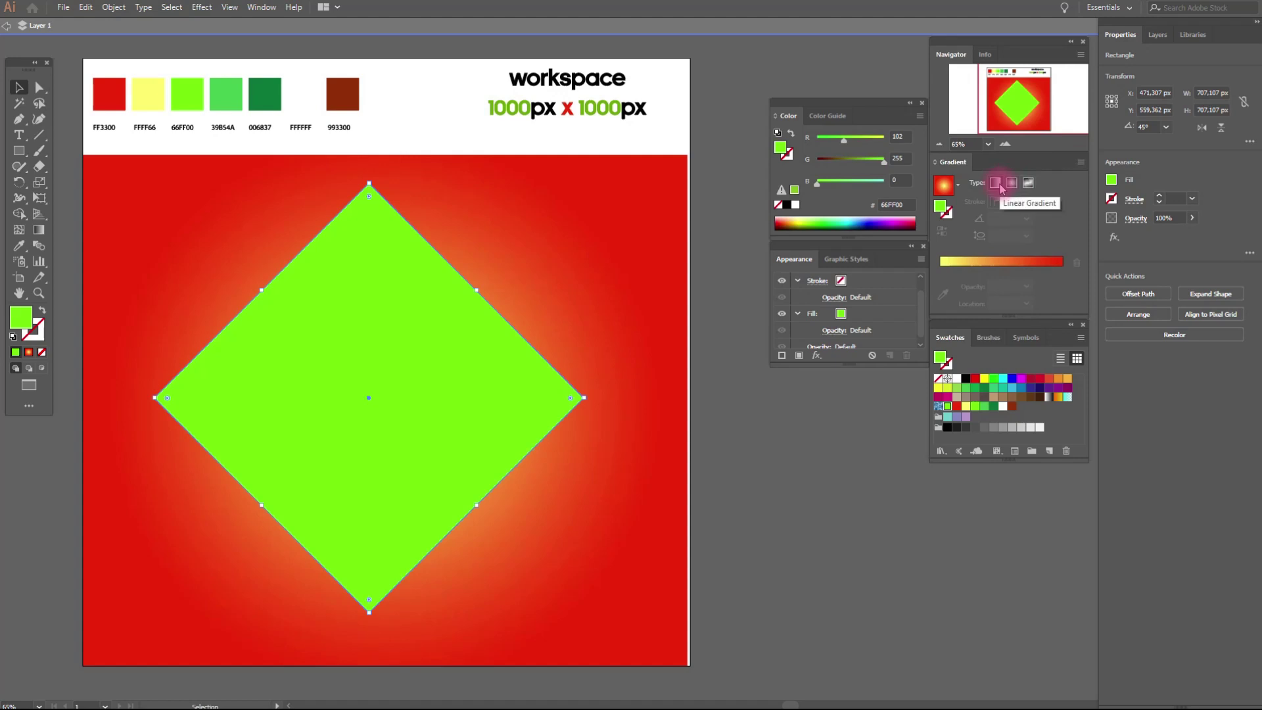
# Give the diamond a 90° linear gradient from 39B54A light green to 006837 dark green
pyautogui.click(1000, 188)
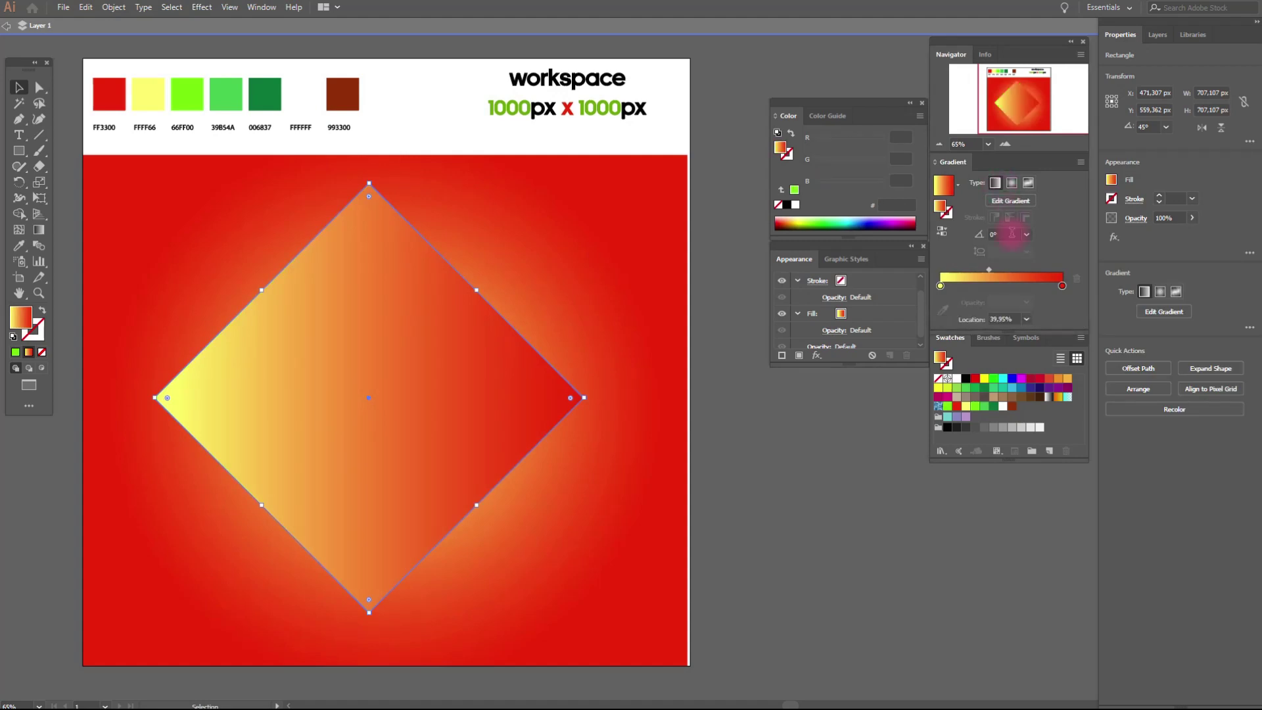
pyautogui.click(1004, 234)
pyautogui.write('90')
pyautogui.click(950, 248)
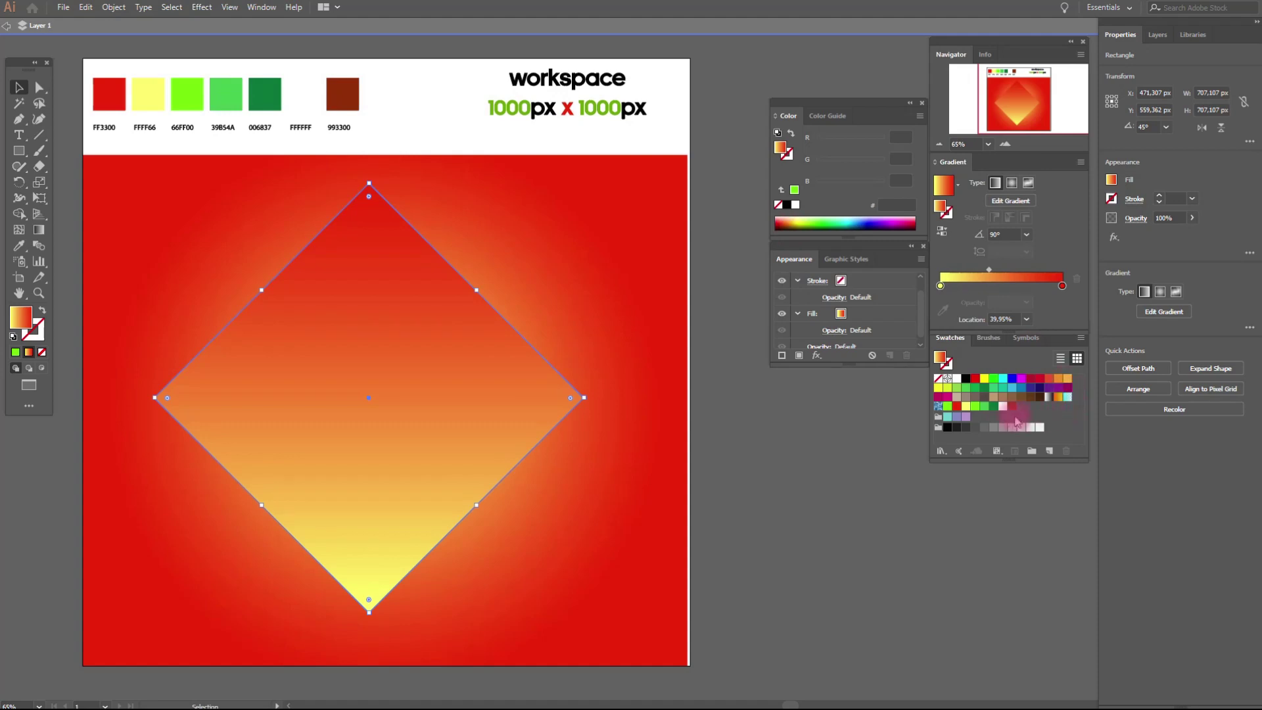
pyautogui.moveTo(226, 96)
pyautogui.mouseDown()
pyautogui.moveTo(965, 342)
pyautogui.moveTo(1087, 285)
pyautogui.mouseUp()
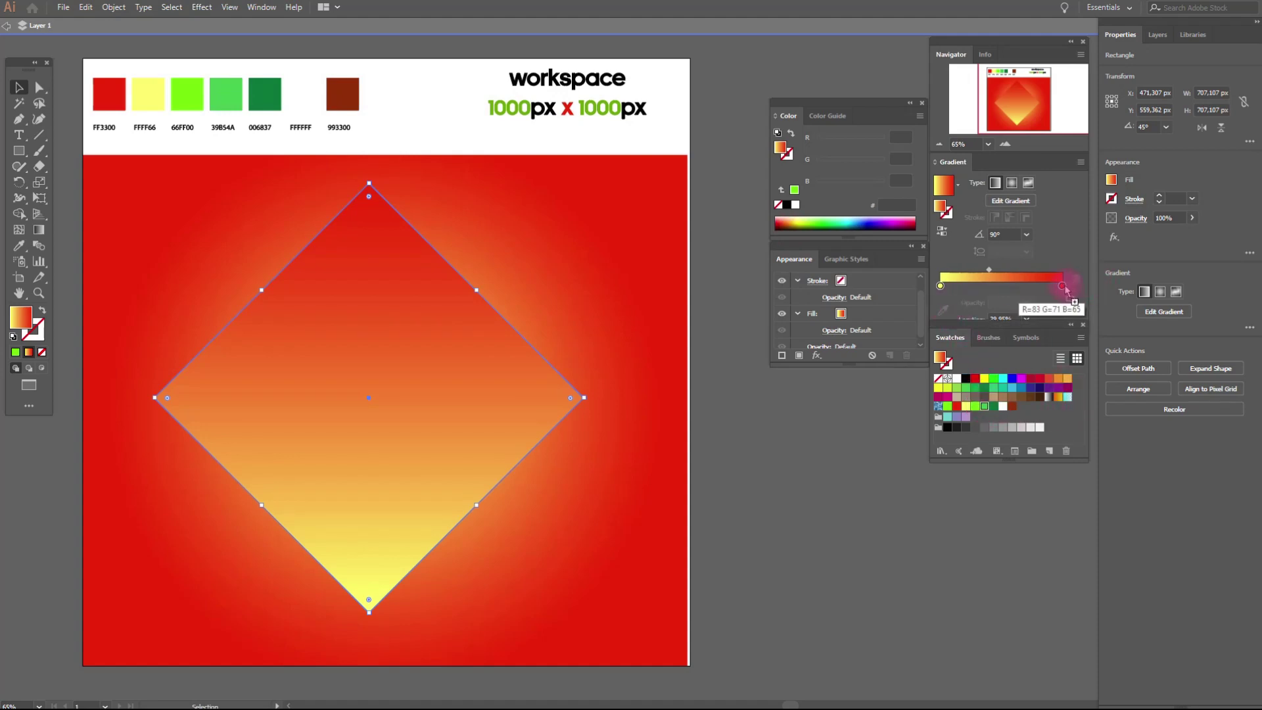
pyautogui.moveTo(1065, 289); pyautogui.dragTo(1063, 286)
pyautogui.moveTo(993, 406); pyautogui.dragTo(945, 289)
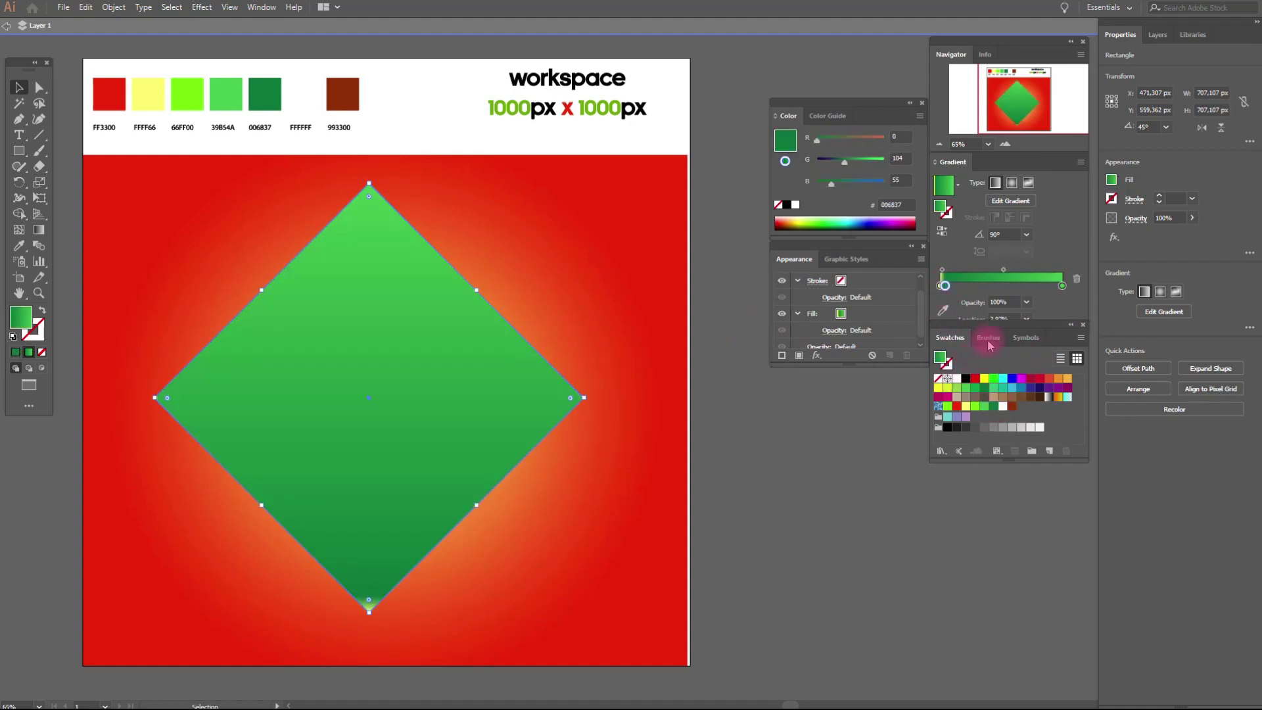
# Shift the gradient midpoint to balance the two greens, then deselect the diamond
pyautogui.click(940, 293)
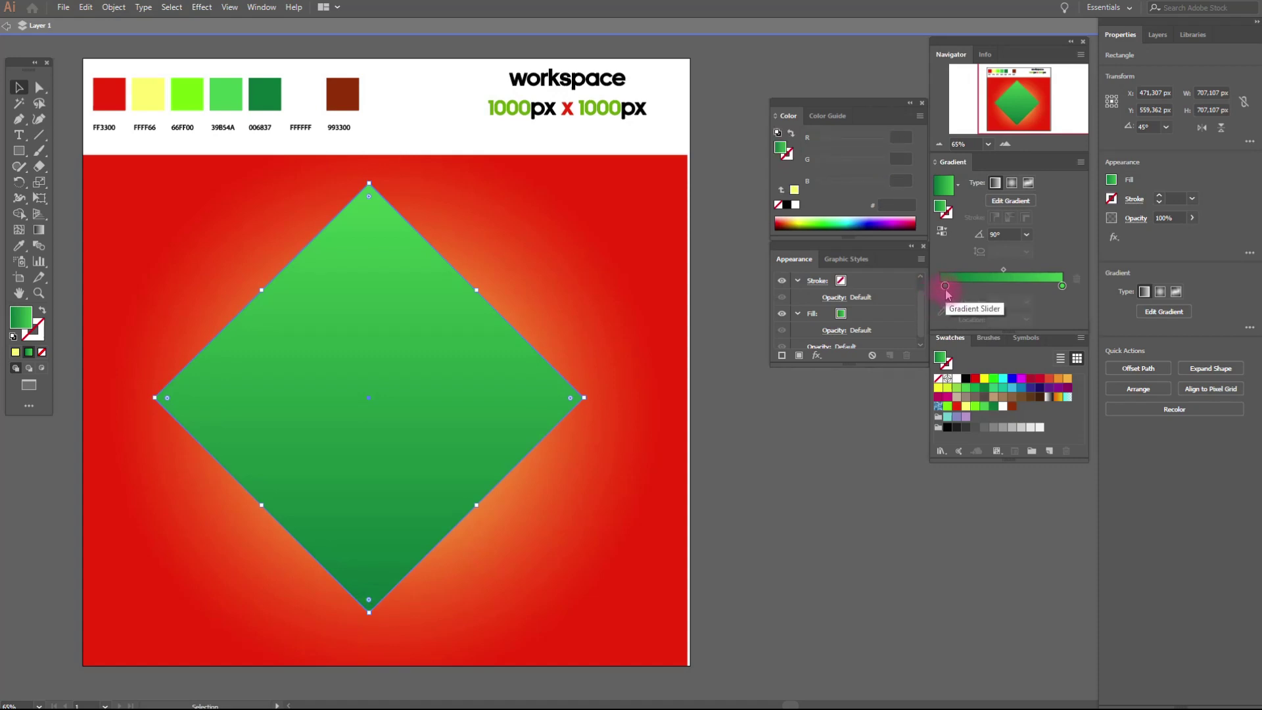
pyautogui.moveTo(1003, 270); pyautogui.dragTo(995, 271)
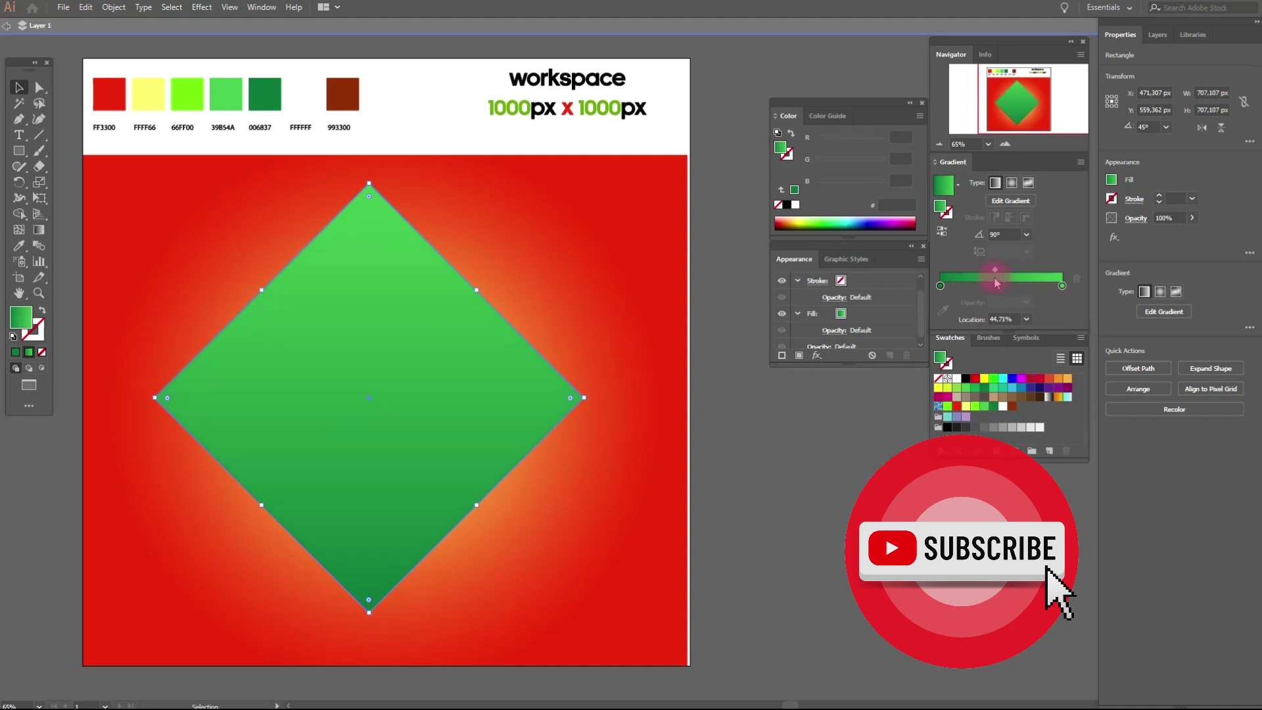
pyautogui.click(732, 276)
pyautogui.click(436, 381)
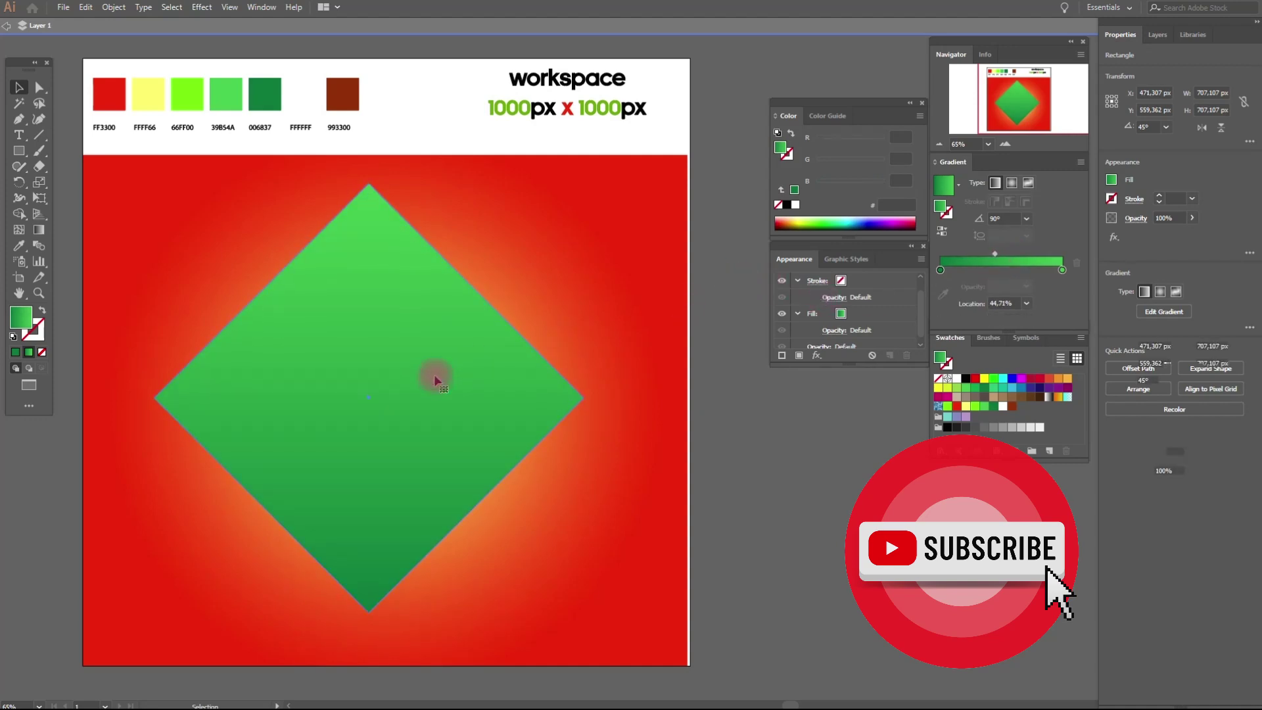
pyautogui.click(168, 54)
pyautogui.click(112, 8)
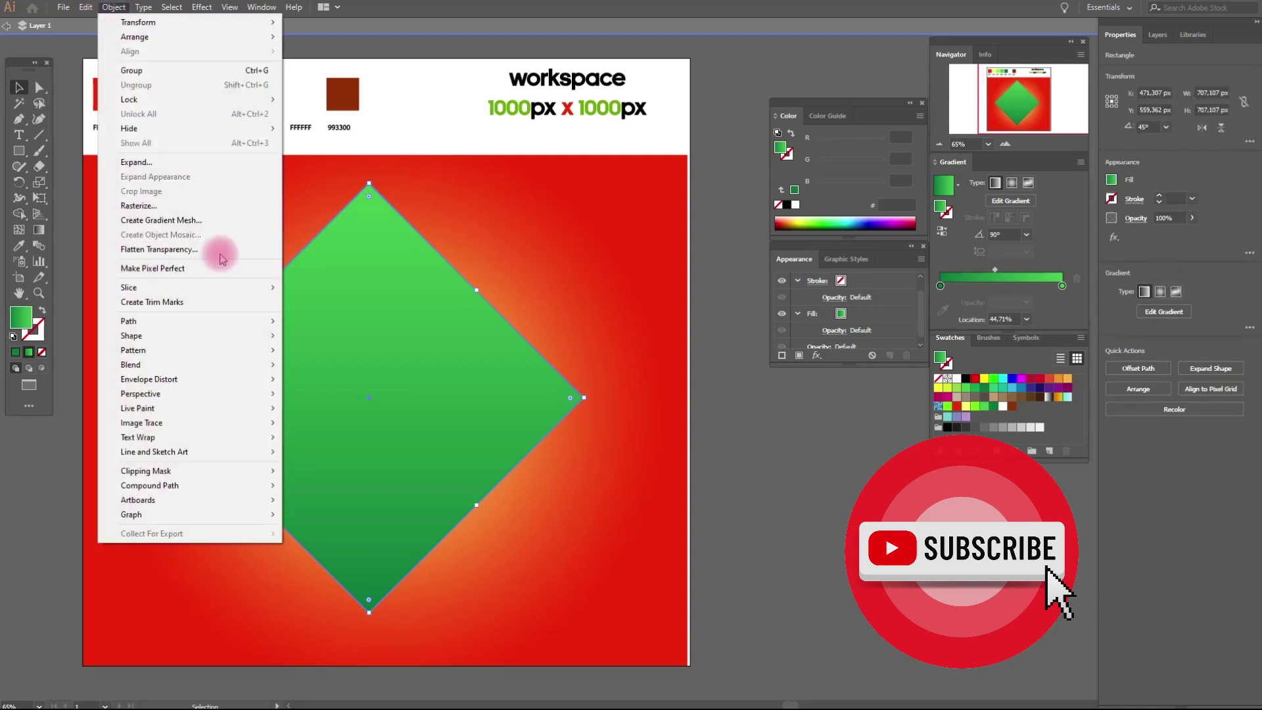
pyautogui.moveTo(128, 321)
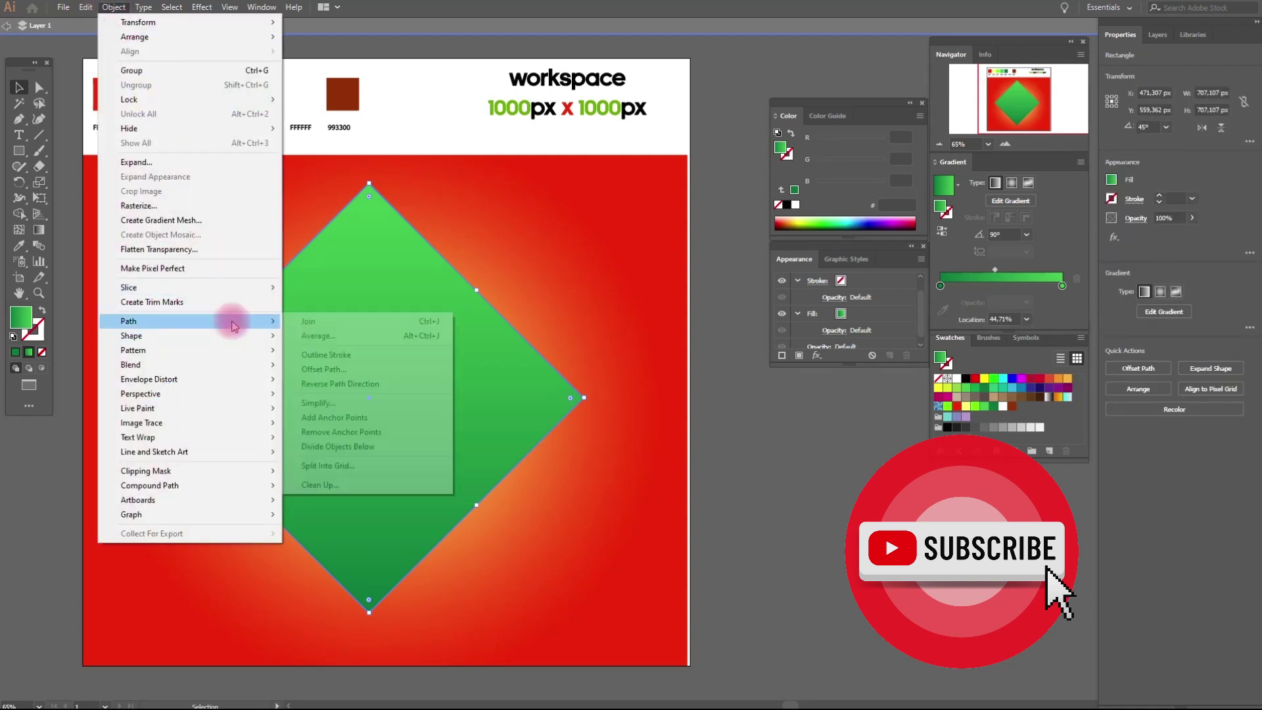
# Offset the diamond path by -10 px to create an inset copy
pyautogui.click(343, 370)
pyautogui.click(569, 381)
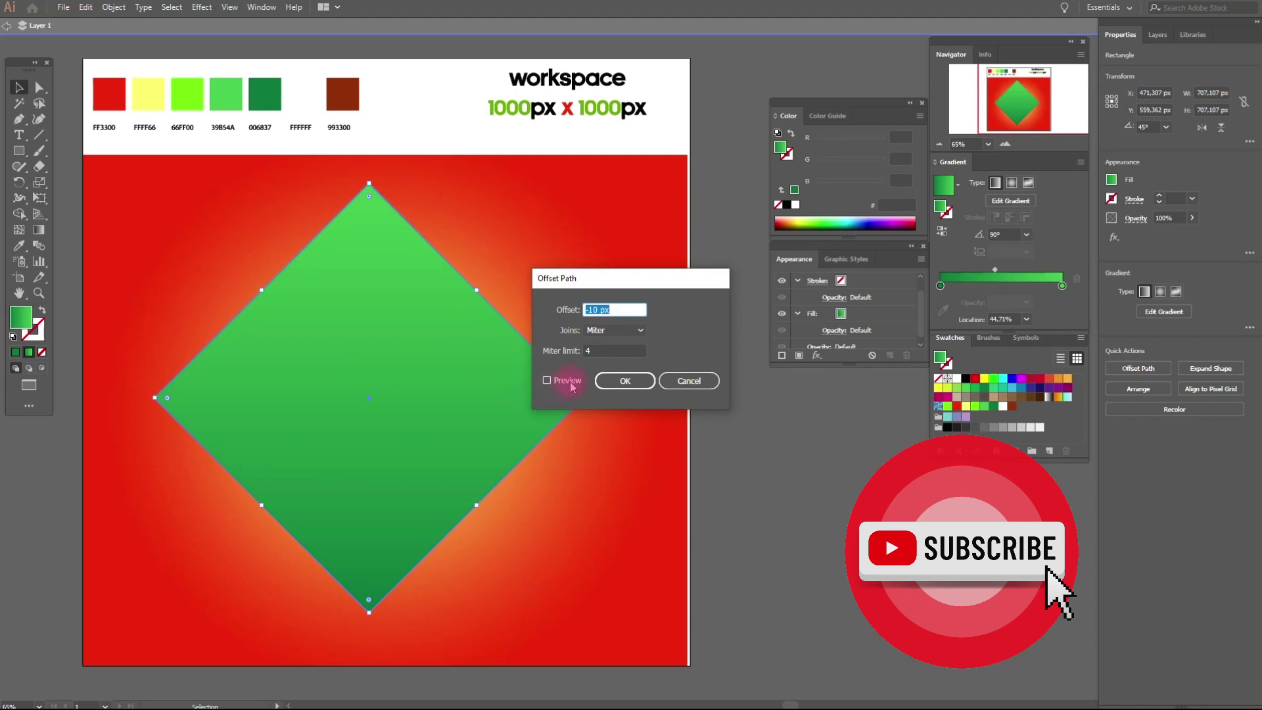
pyautogui.click(625, 387)
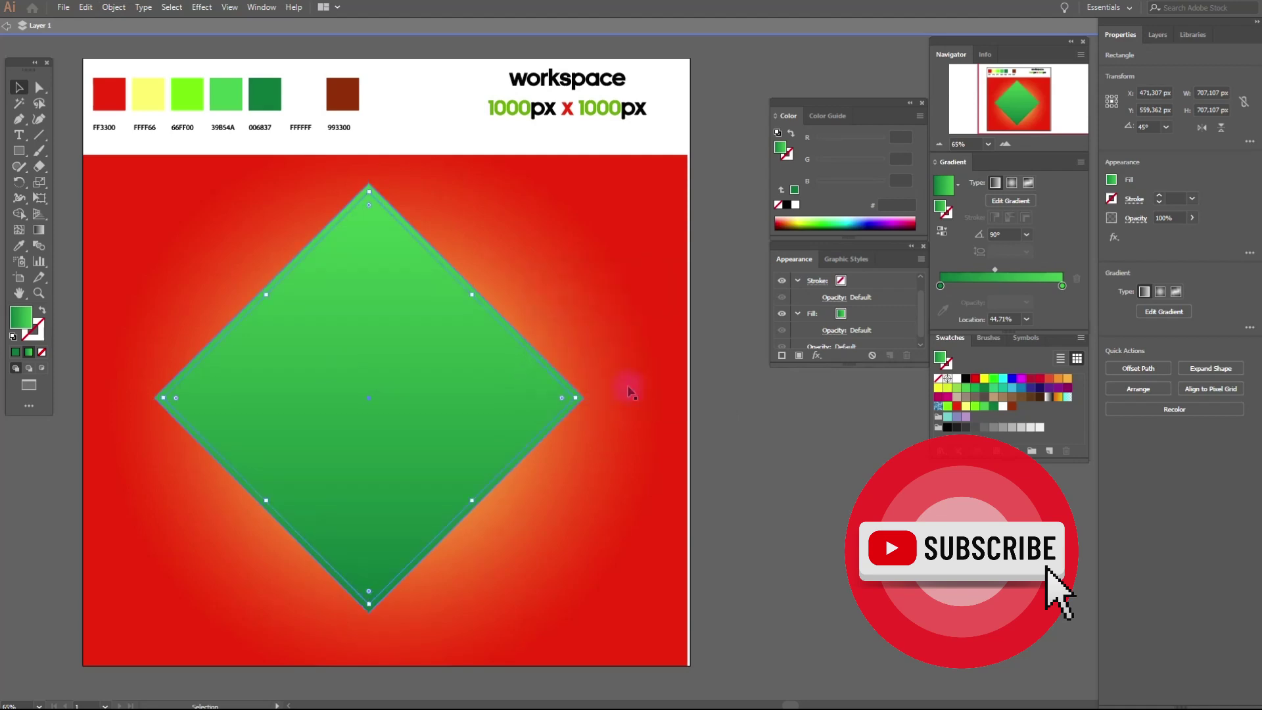
pyautogui.click(723, 401)
# Set the inner diamond's gradient angle to -90°, dark green at top, light at bottom
pyautogui.click(513, 386)
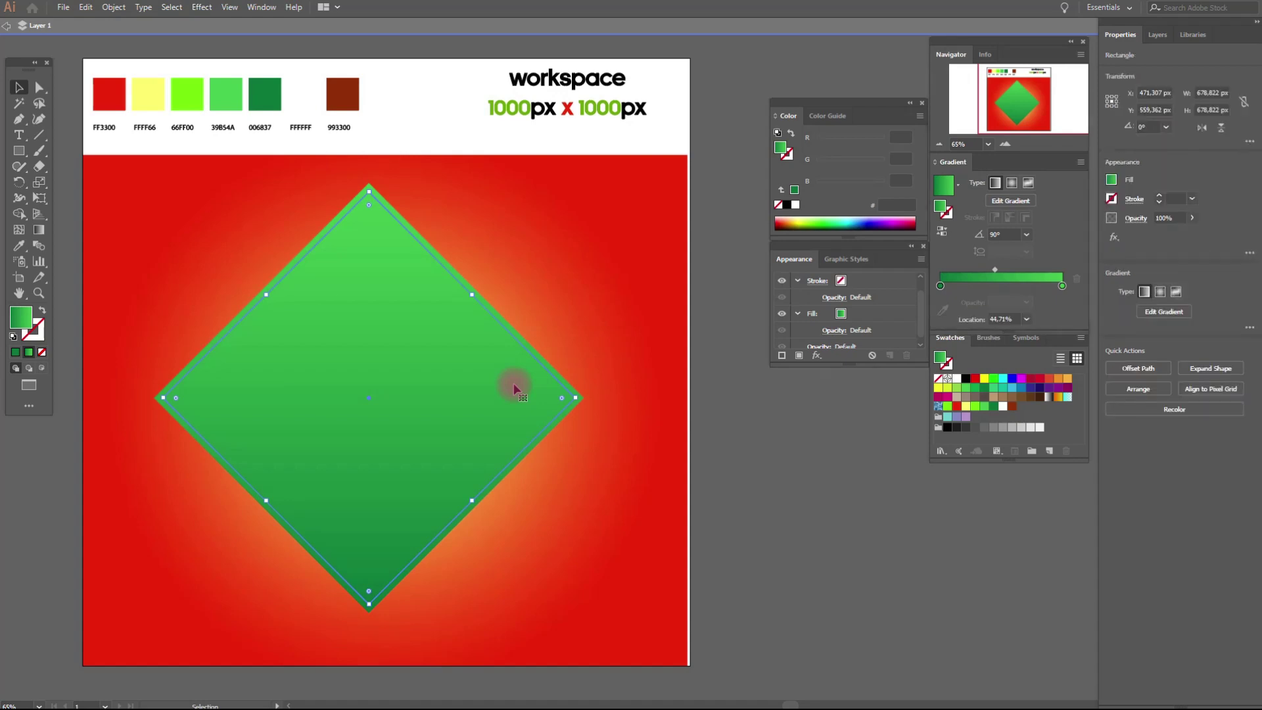
pyautogui.click(998, 236)
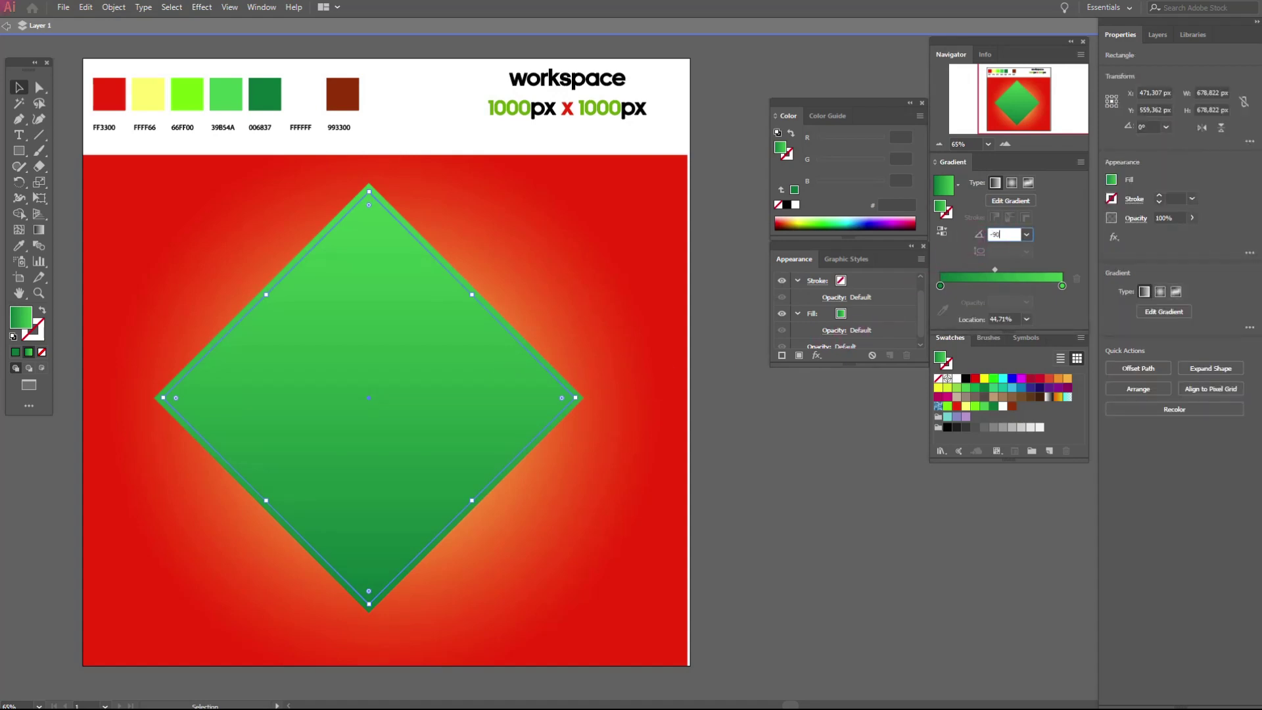
pyautogui.write('-90')
pyautogui.press('Return')
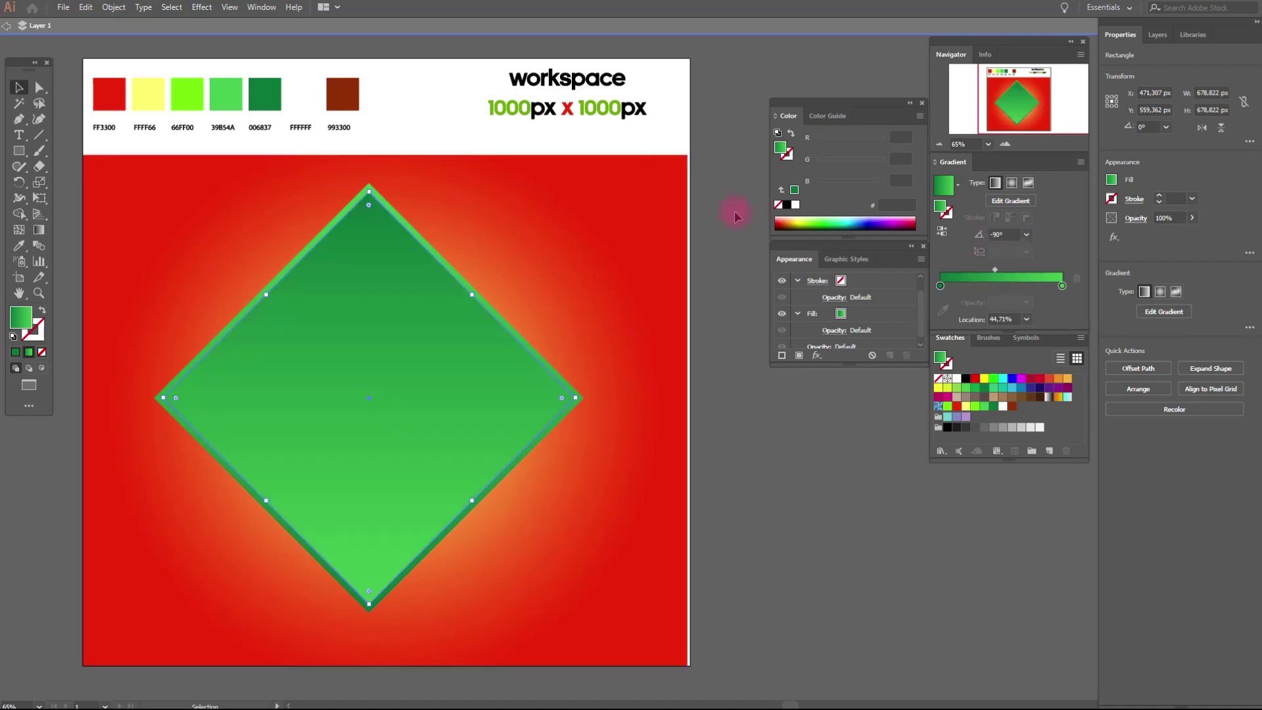
pyautogui.click(555, 352)
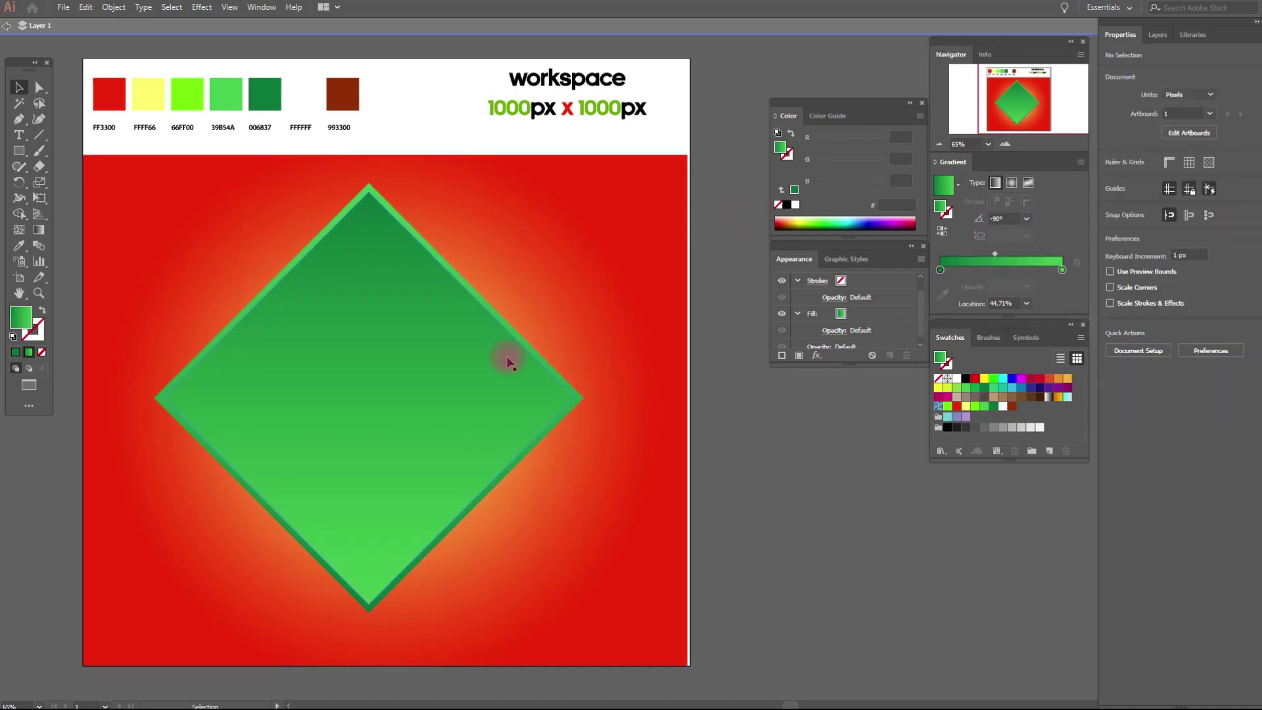
# Offset the green diamond path by -110 px to create a small central diamond
pyautogui.click(462, 368)
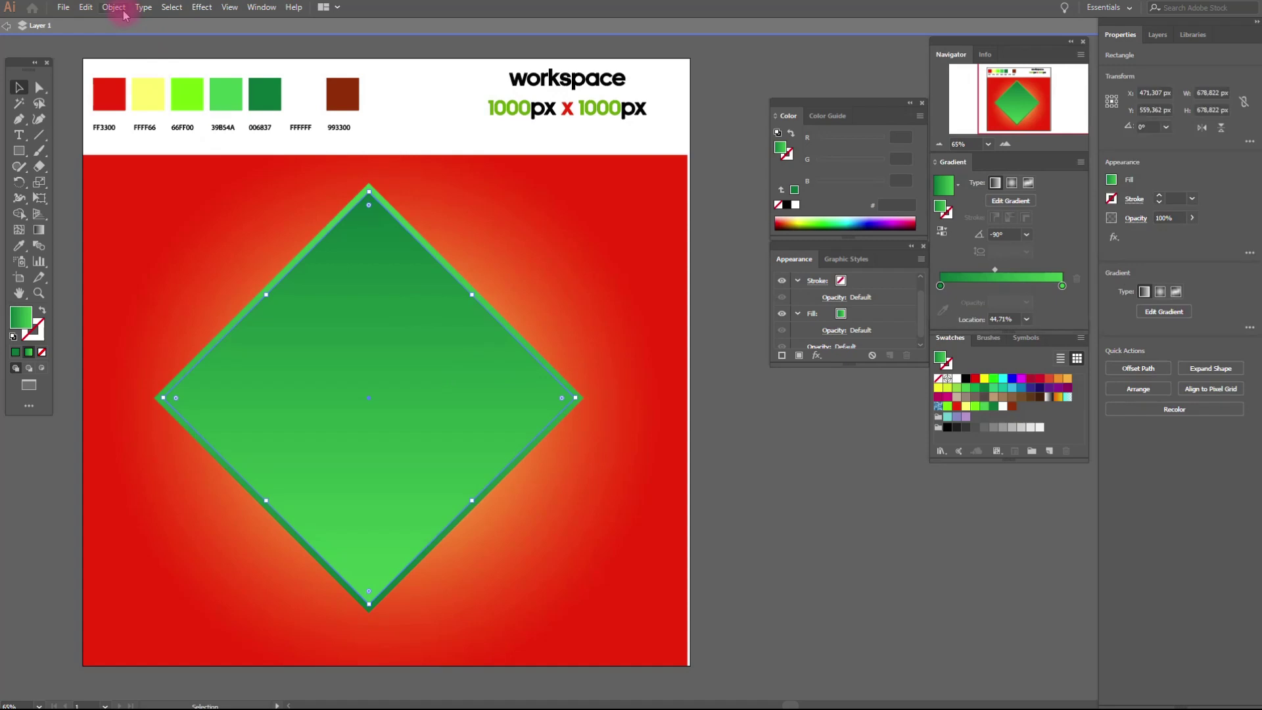
pyautogui.click(122, 9)
pyautogui.moveTo(129, 321)
pyautogui.click(383, 372)
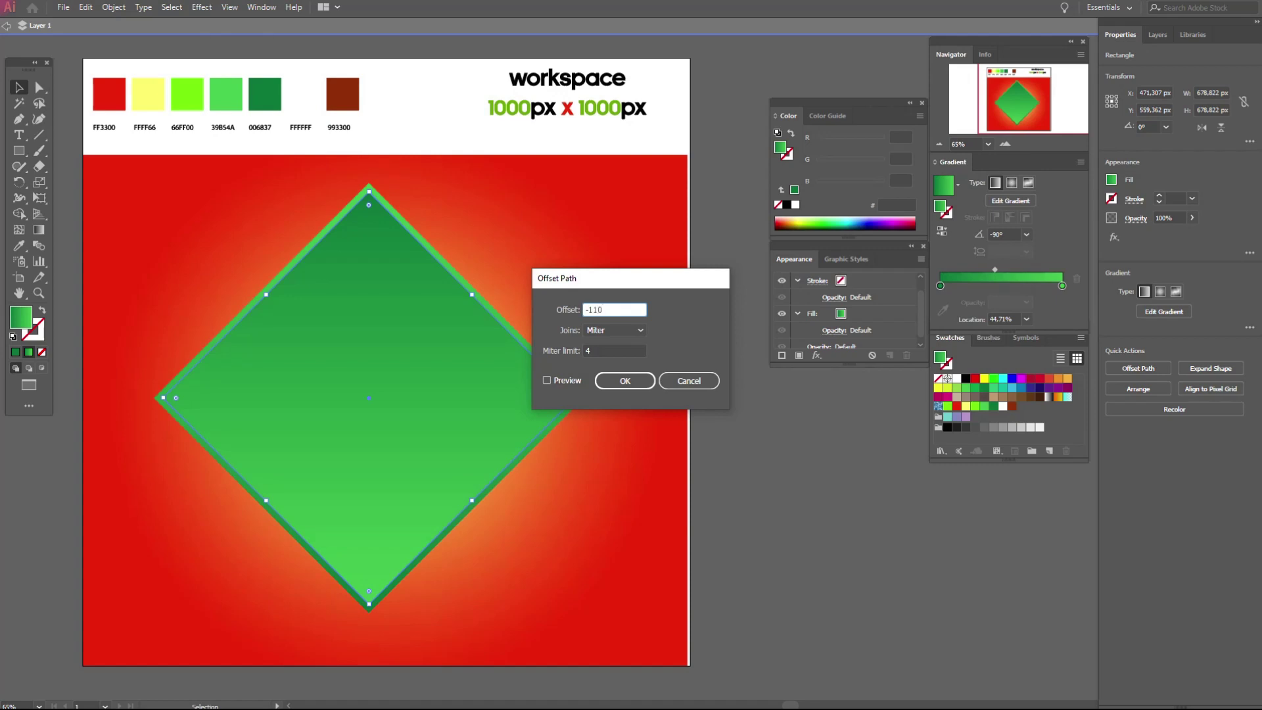
pyautogui.click(557, 381)
pyautogui.click(641, 382)
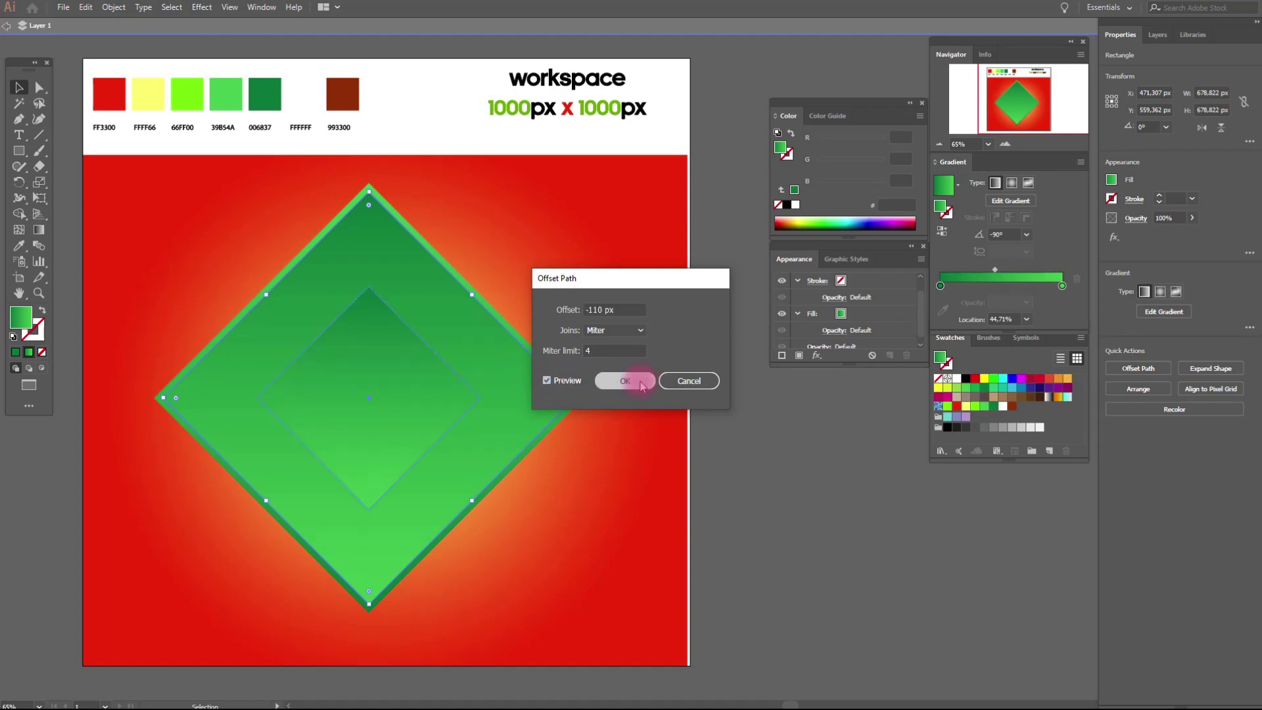
# Set the small diamond's gradient angle to 180°, light green left to dark green right
pyautogui.click(1000, 234)
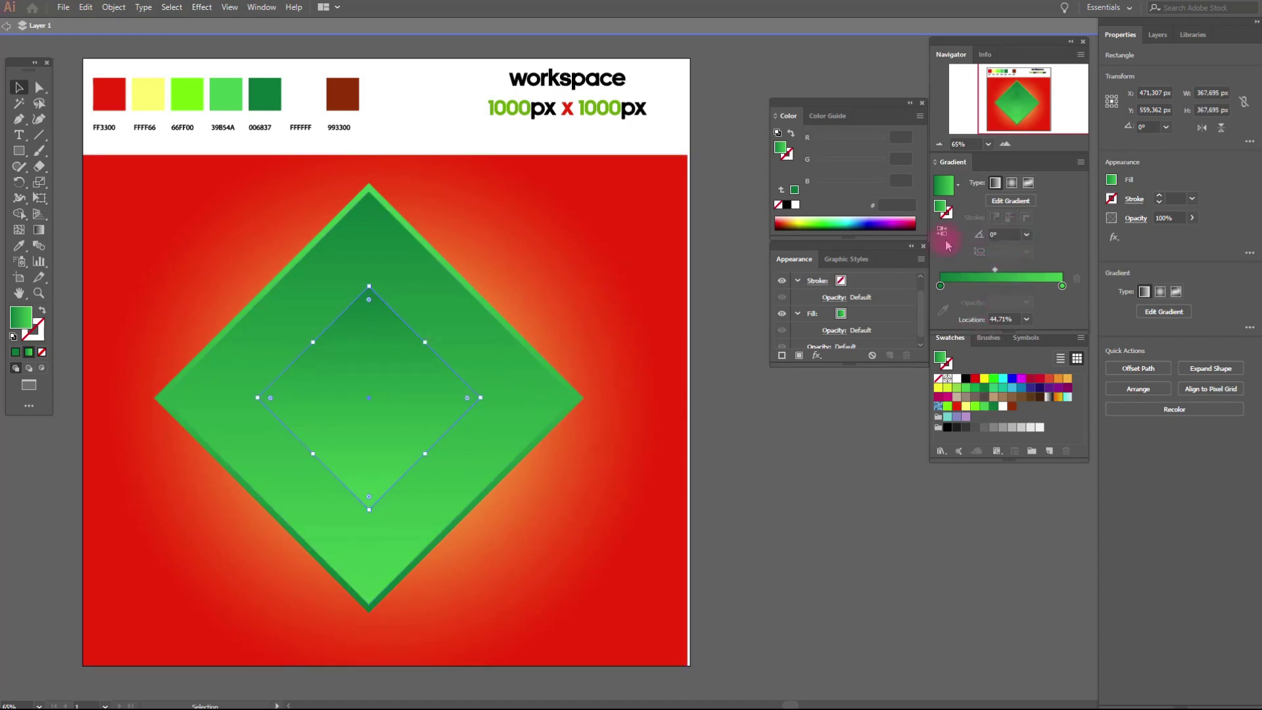
pyautogui.press('Return')
pyautogui.click(1011, 232)
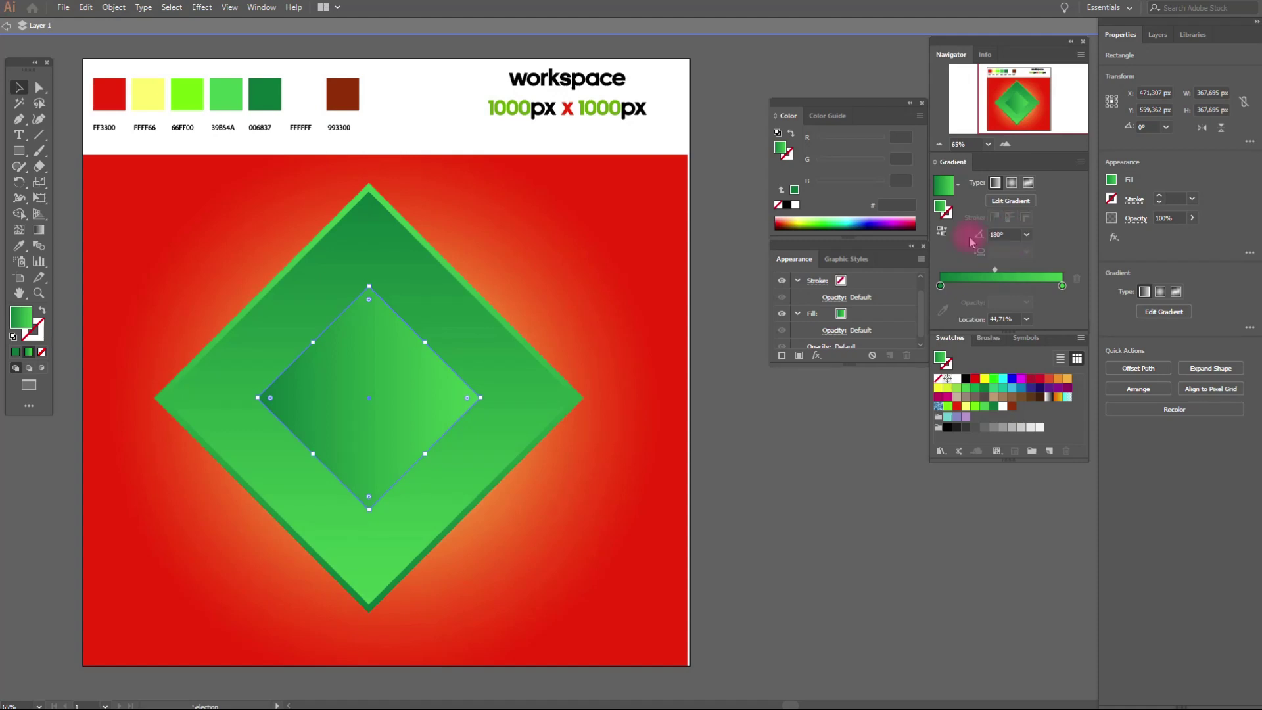
pyautogui.press('Return')
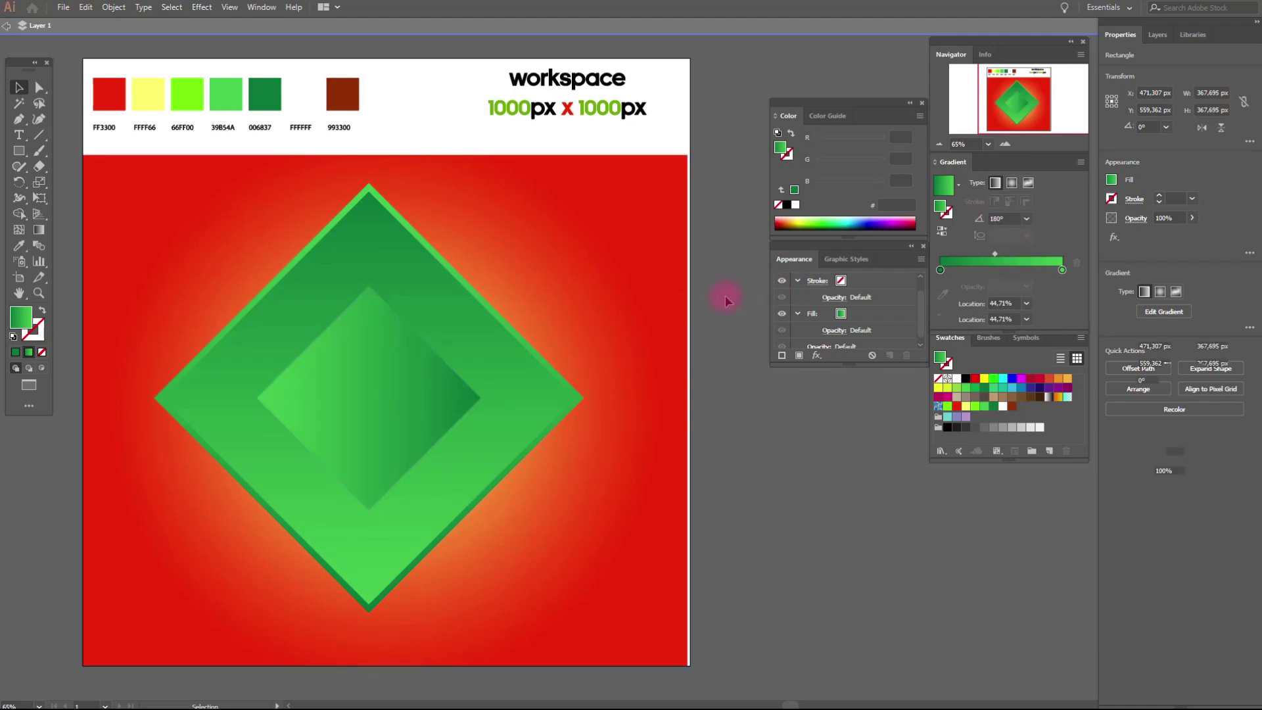
pyautogui.click(726, 299)
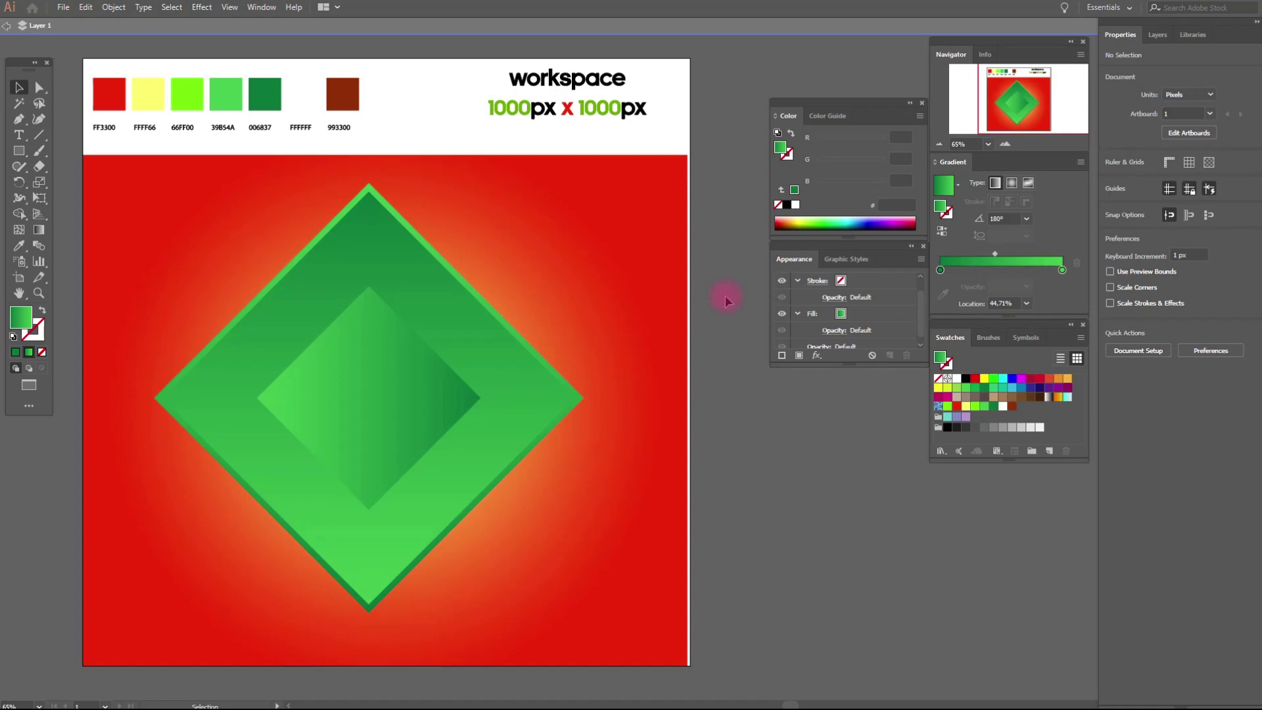
# Draw a rectangle over the diamond's top half and group it with a front copy of the diamond
pyautogui.click(19, 151)
pyautogui.moveTo(112, 139)
pyautogui.mouseDown()
pyautogui.moveTo(490, 355)
pyautogui.moveTo(612, 397)
pyautogui.mouseUp()
pyautogui.press('v')
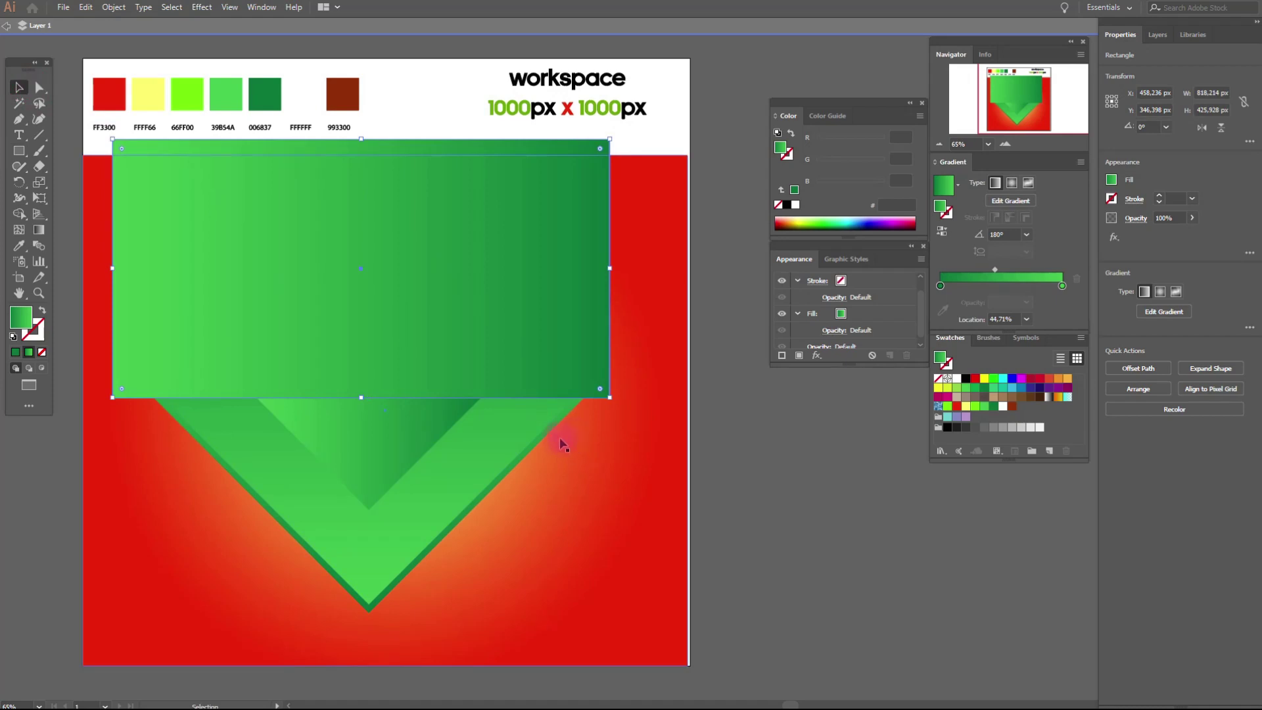
pyautogui.click(516, 439)
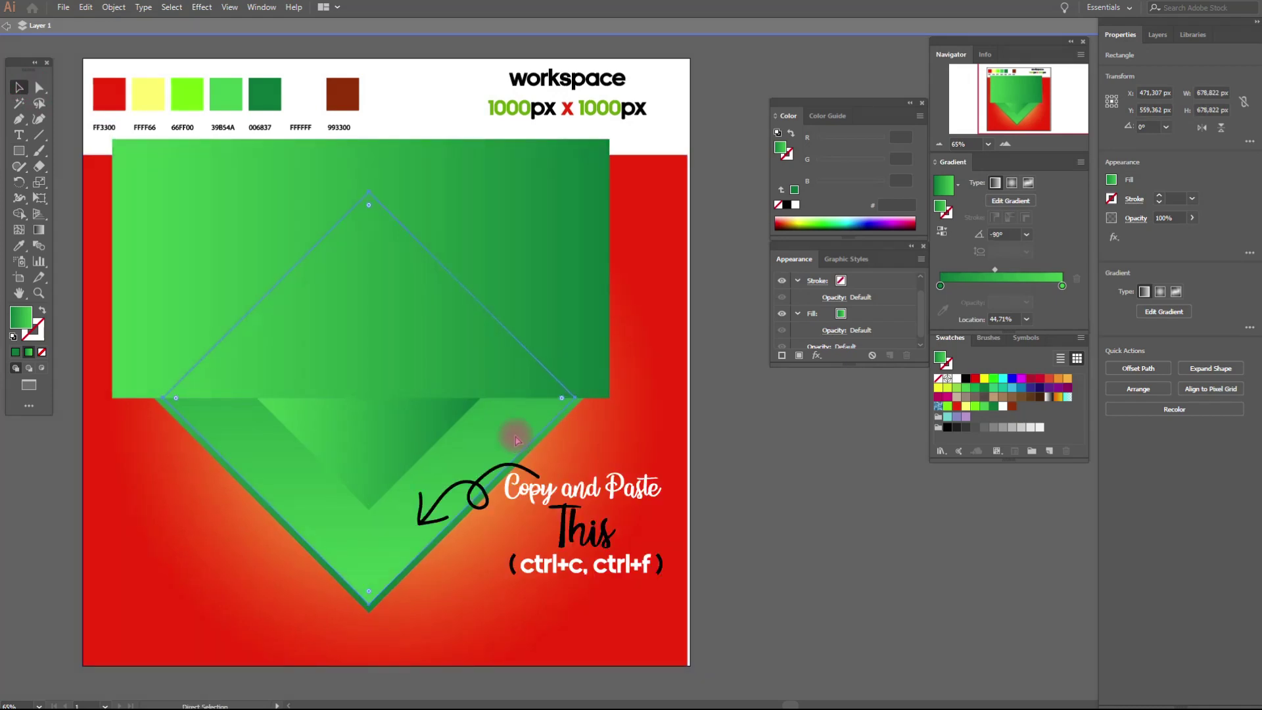
pyautogui.hotkey('ctrl', 'c')
pyautogui.hotkey('ctrl', 'f')
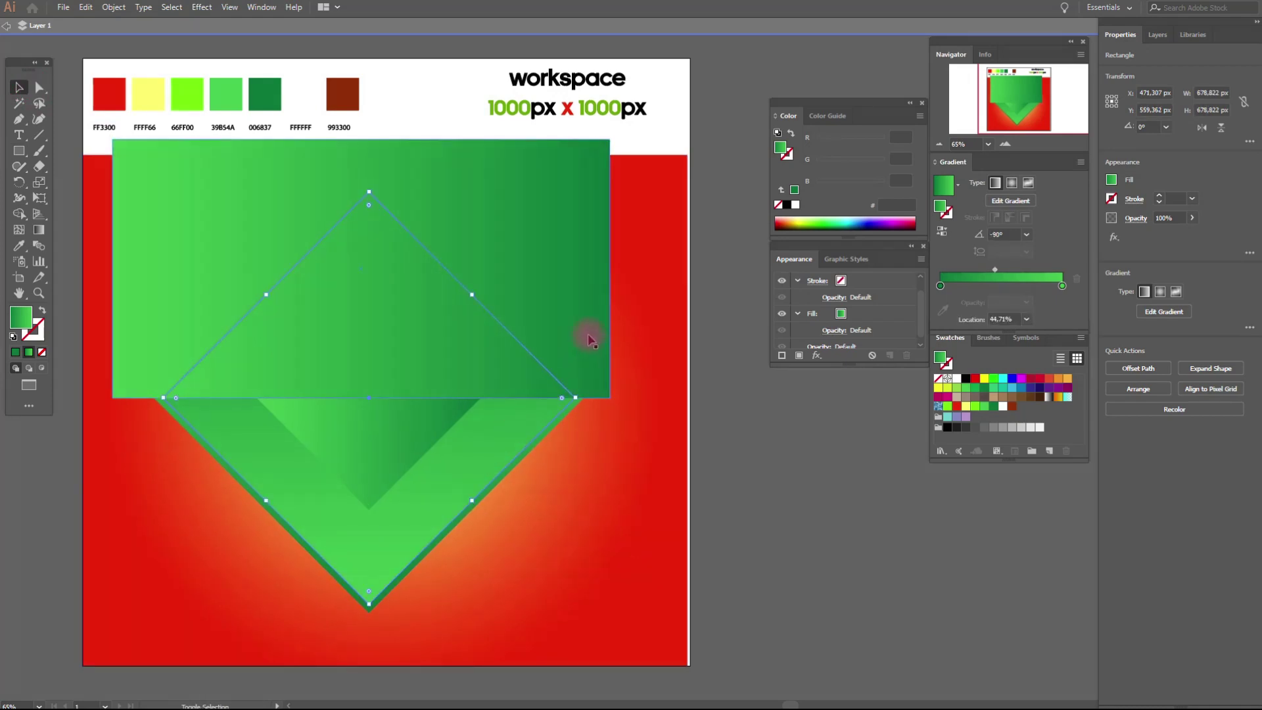
pyautogui.keyDown('shift'); pyautogui.click(585, 338); pyautogui.keyUp('shift')
pyautogui.rightClick(588, 336)
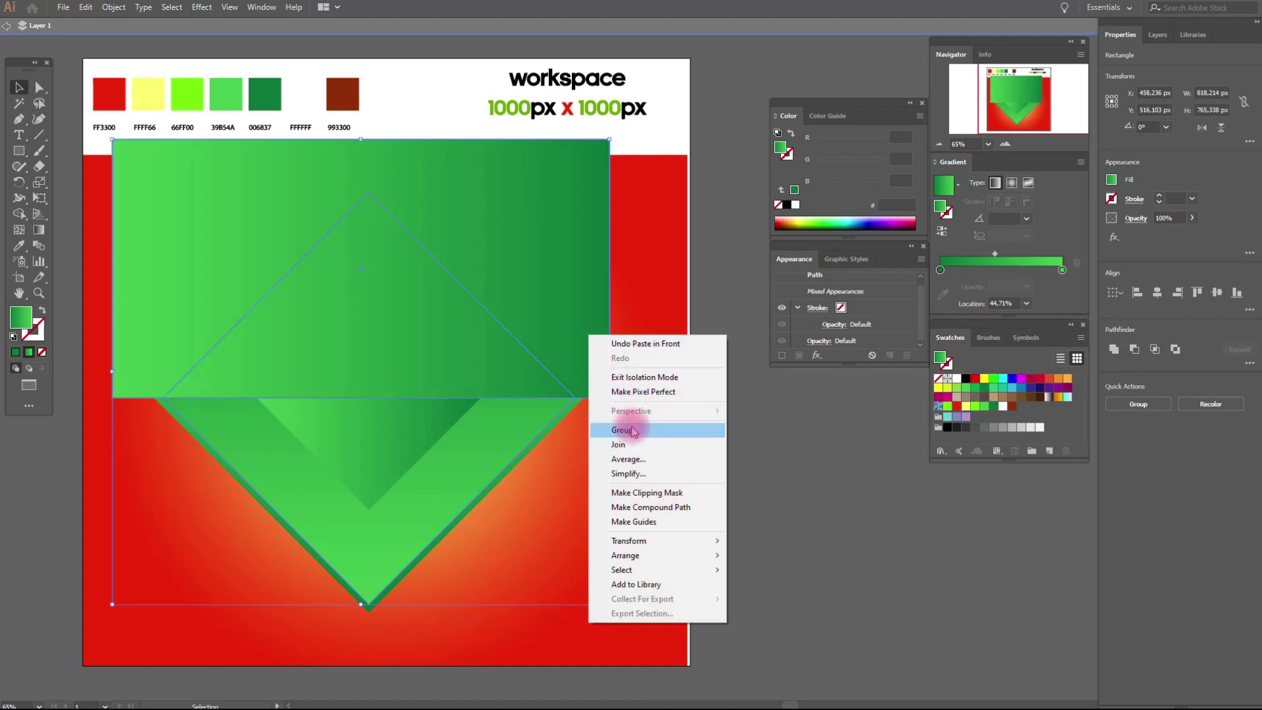
# Apply Pathfinder Intersect and expand the appearance into a triangle shape
pyautogui.click(202, 7)
pyautogui.moveTo(227, 135)
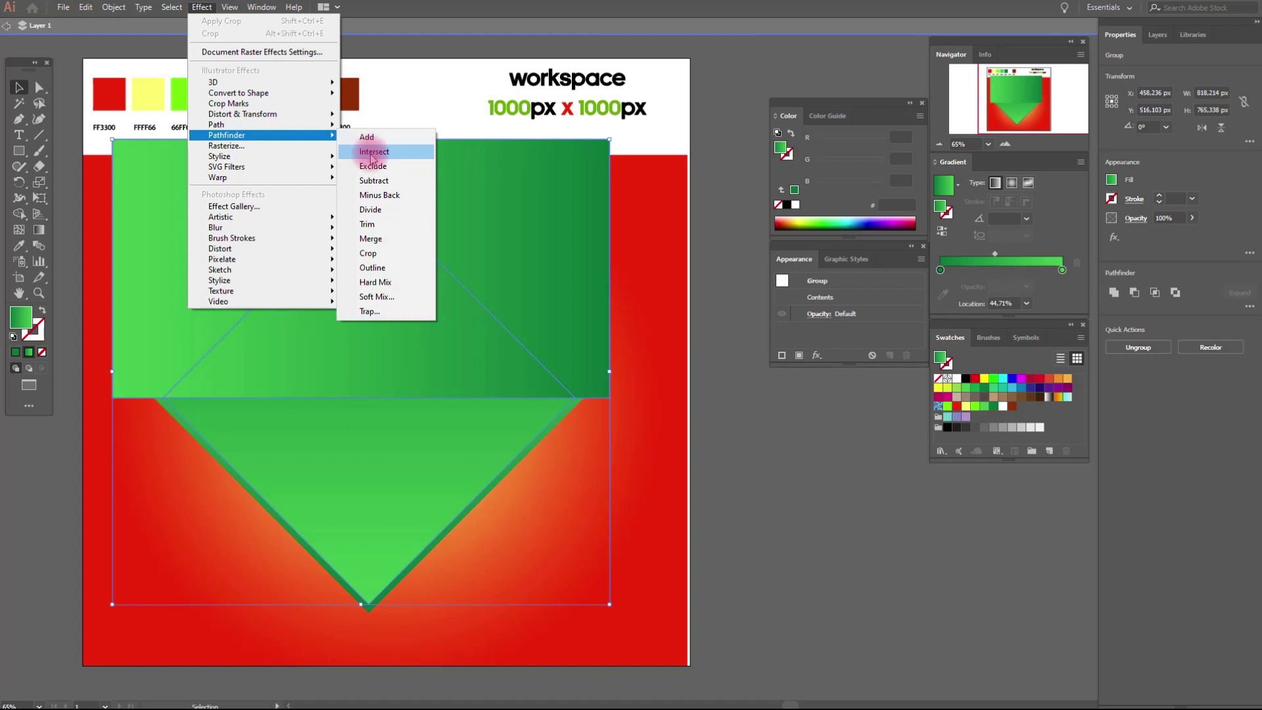
pyautogui.click(373, 152)
pyautogui.click(113, 7)
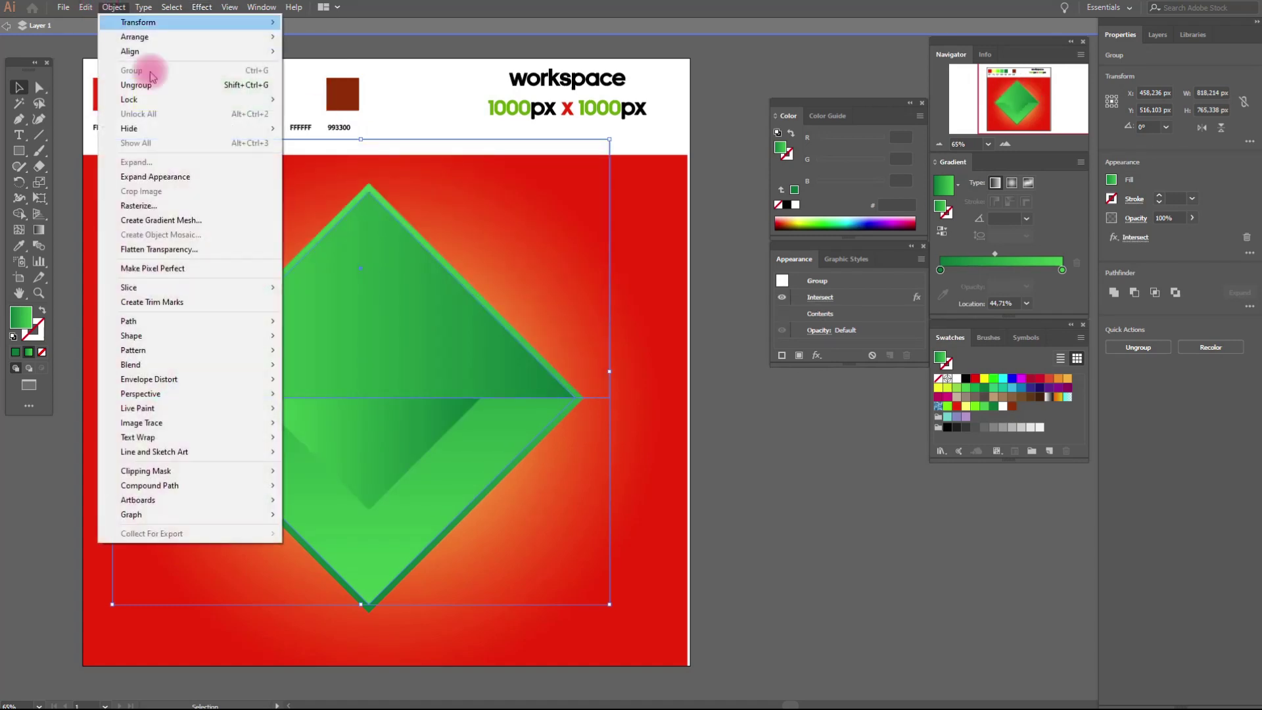
pyautogui.click(197, 176)
# Shade the triangle with a 90° gradient ending in 66FF00 lime at the top
pyautogui.click(973, 237)
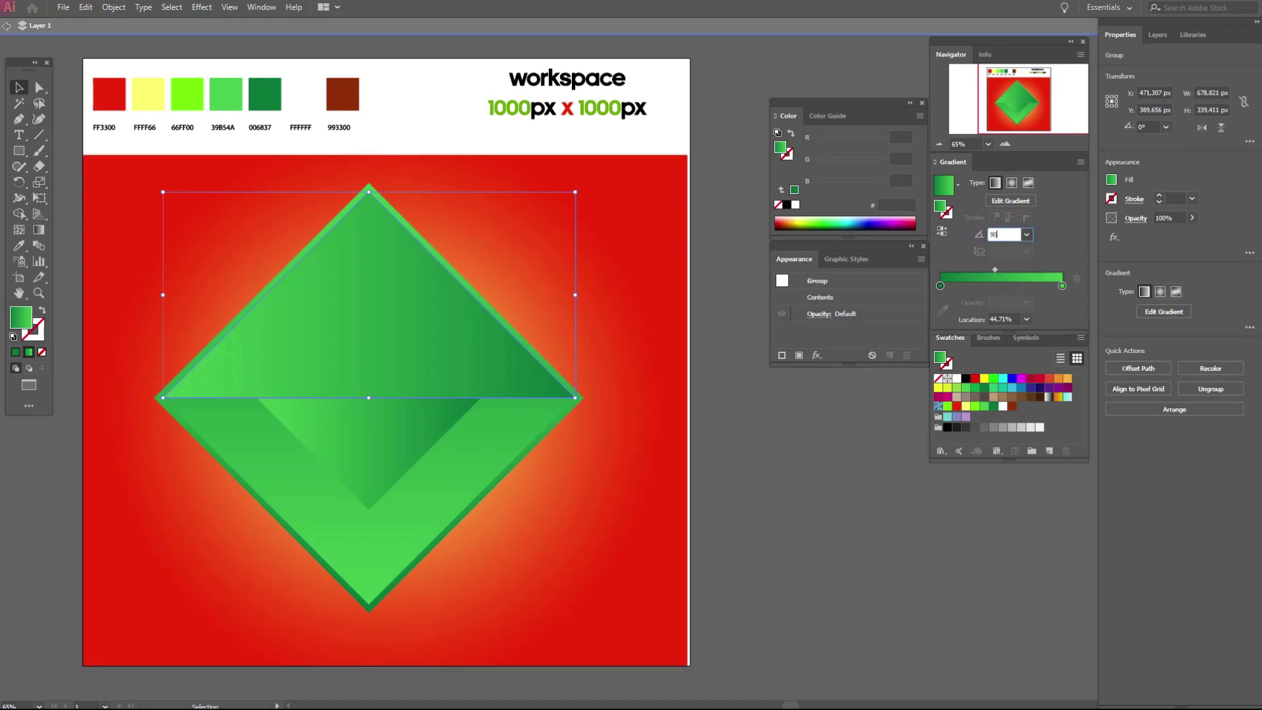
pyautogui.click(969, 242)
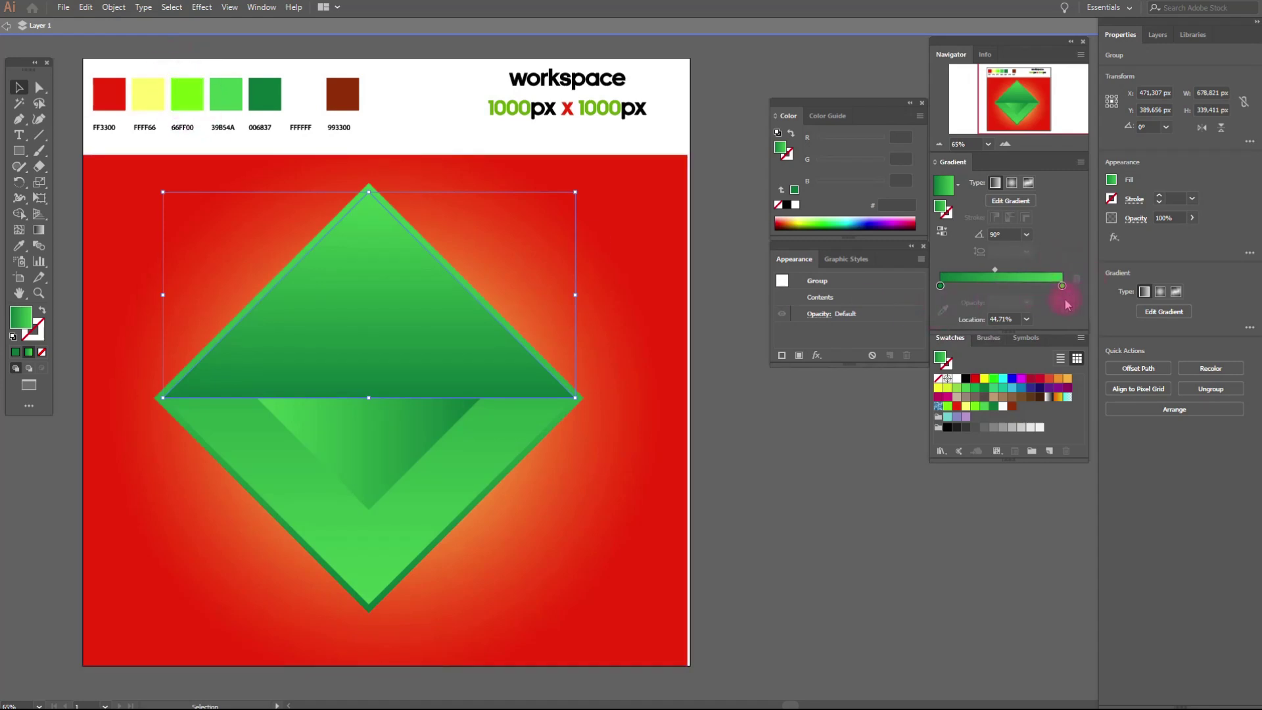
pyautogui.moveTo(948, 409)
pyautogui.mouseDown()
pyautogui.moveTo(1059, 307)
pyautogui.moveTo(1063, 287)
pyautogui.mouseUp()
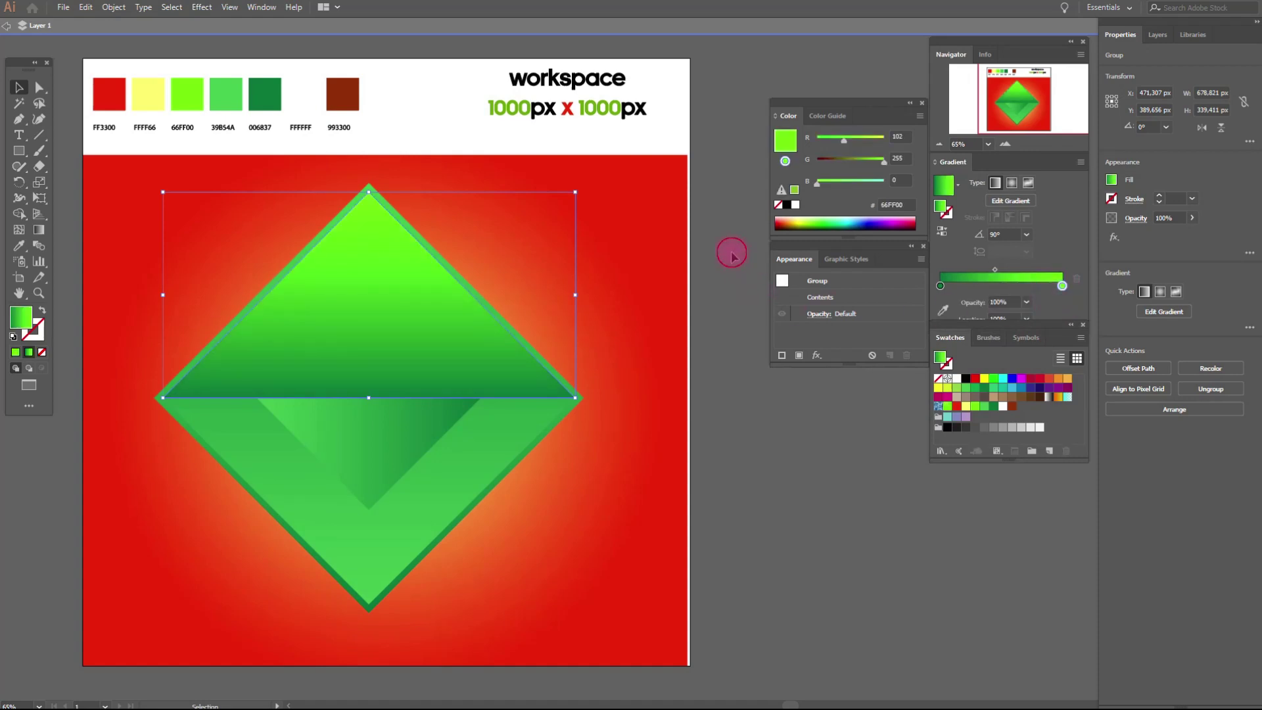
pyautogui.click(698, 345)
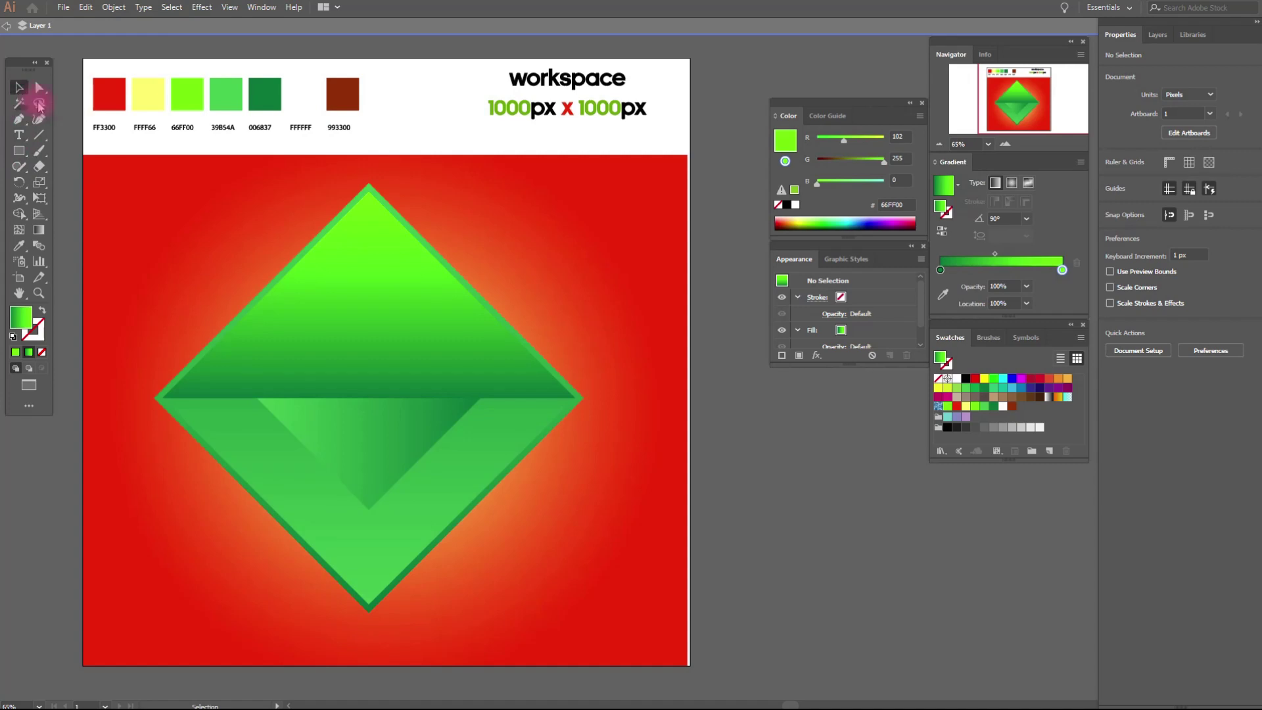
# Draw a rectangle over the gem's right half and group it with the outer diamond
pyautogui.click(19, 150)
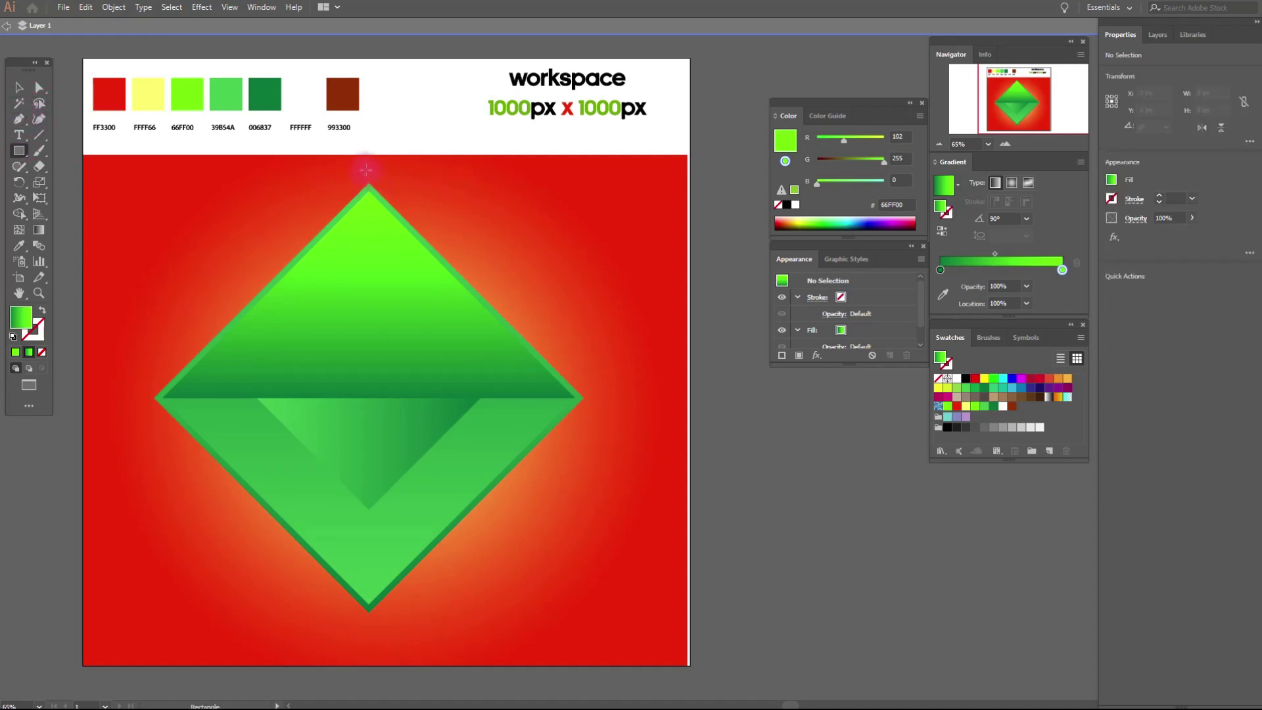
pyautogui.moveTo(367, 166); pyautogui.dragTo(615, 635)
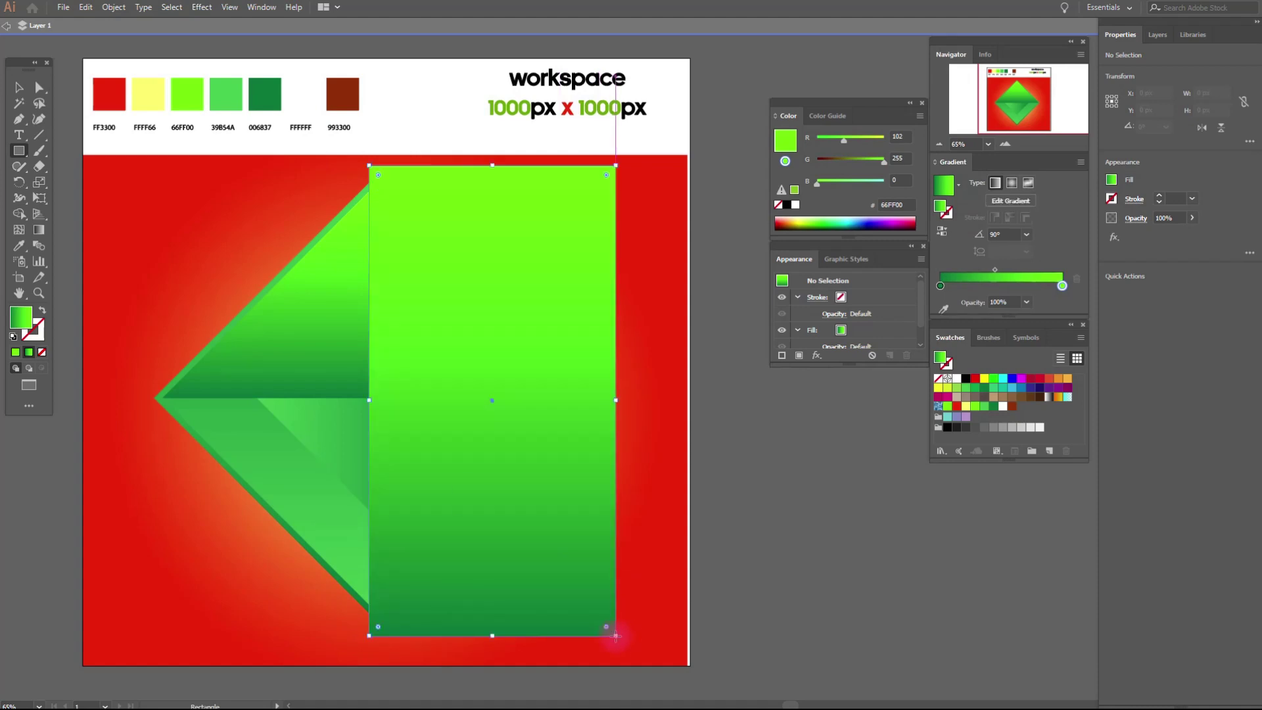
pyautogui.click(19, 87)
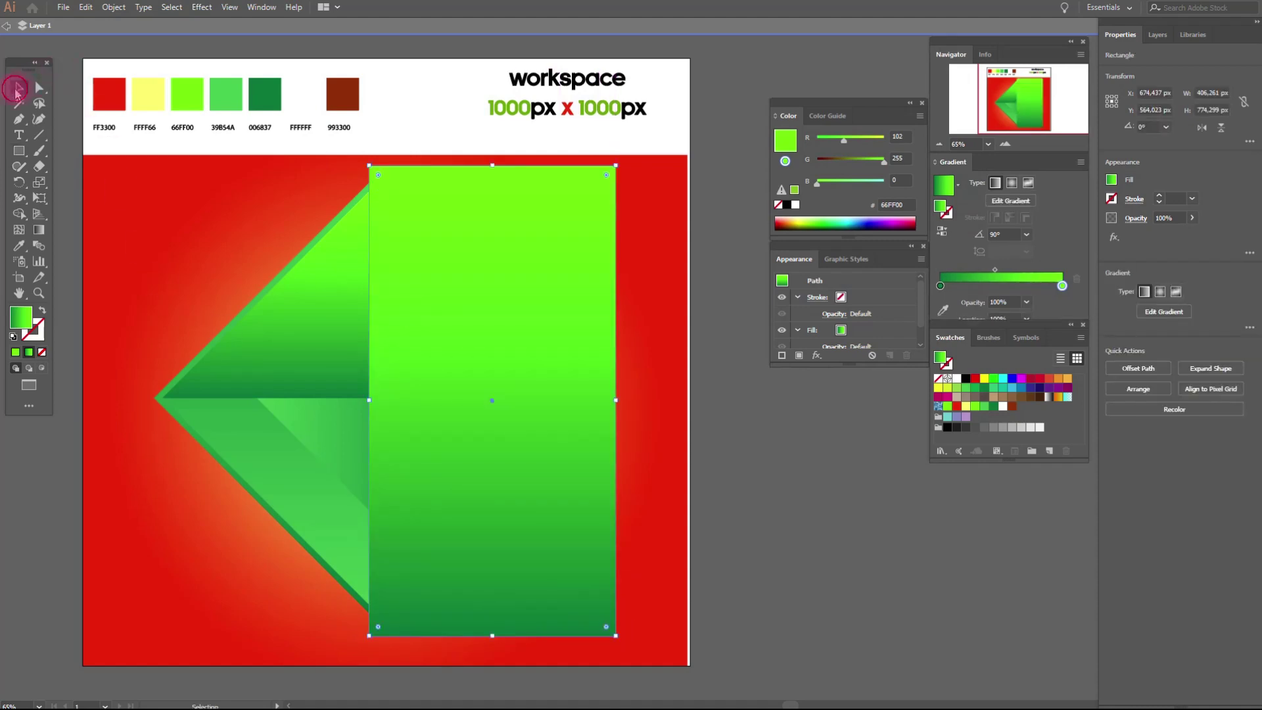
pyautogui.click(299, 476)
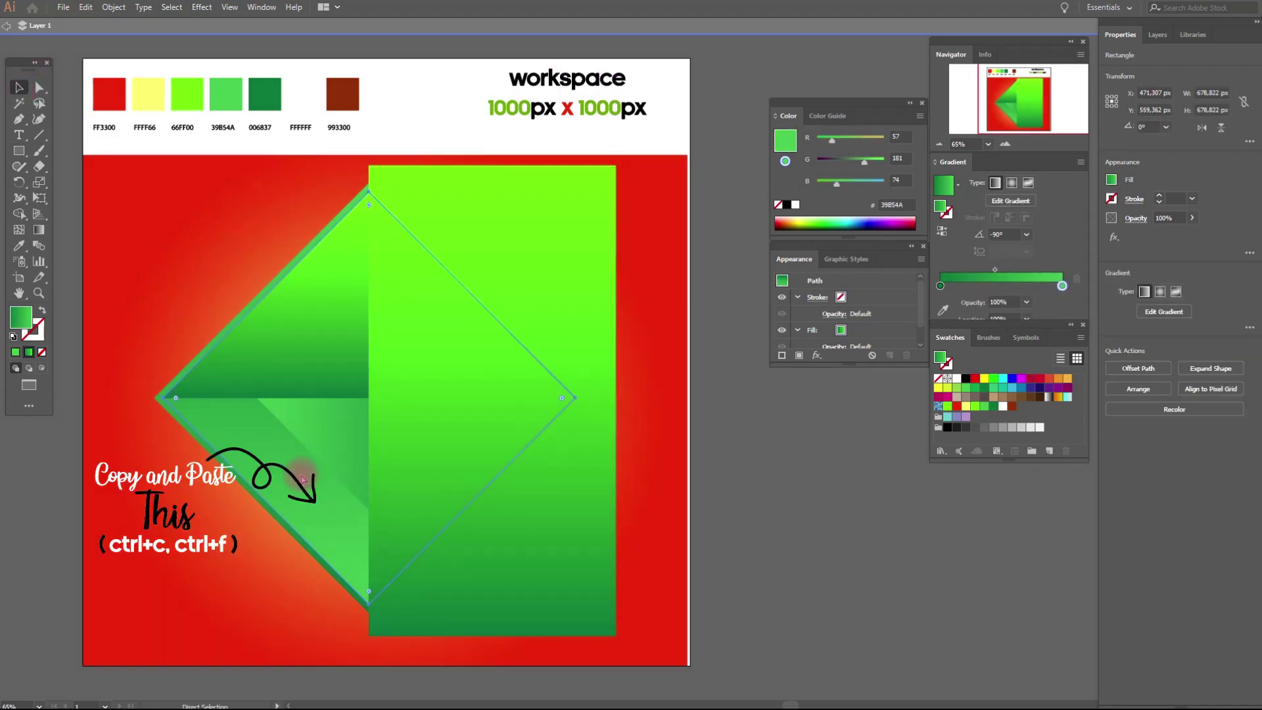
pyautogui.keyDown('shift'); pyautogui.click(530, 301); pyautogui.keyUp('shift')
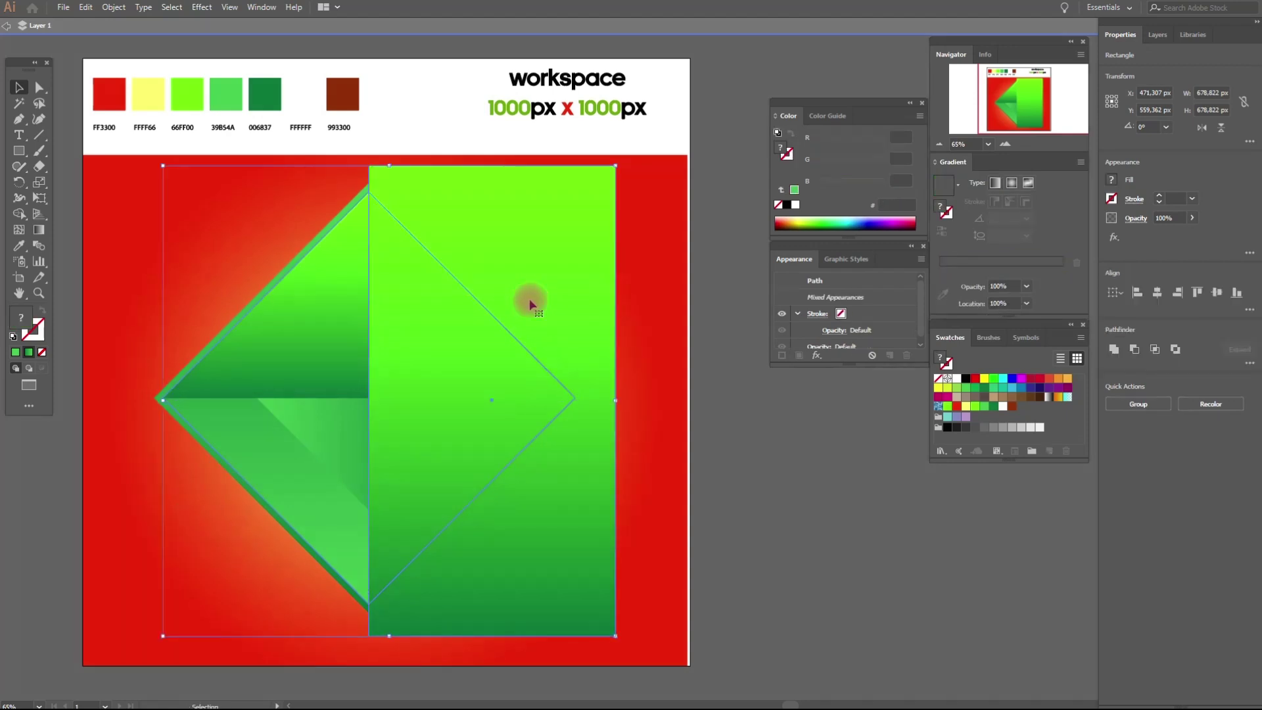
pyautogui.rightClick(530, 301)
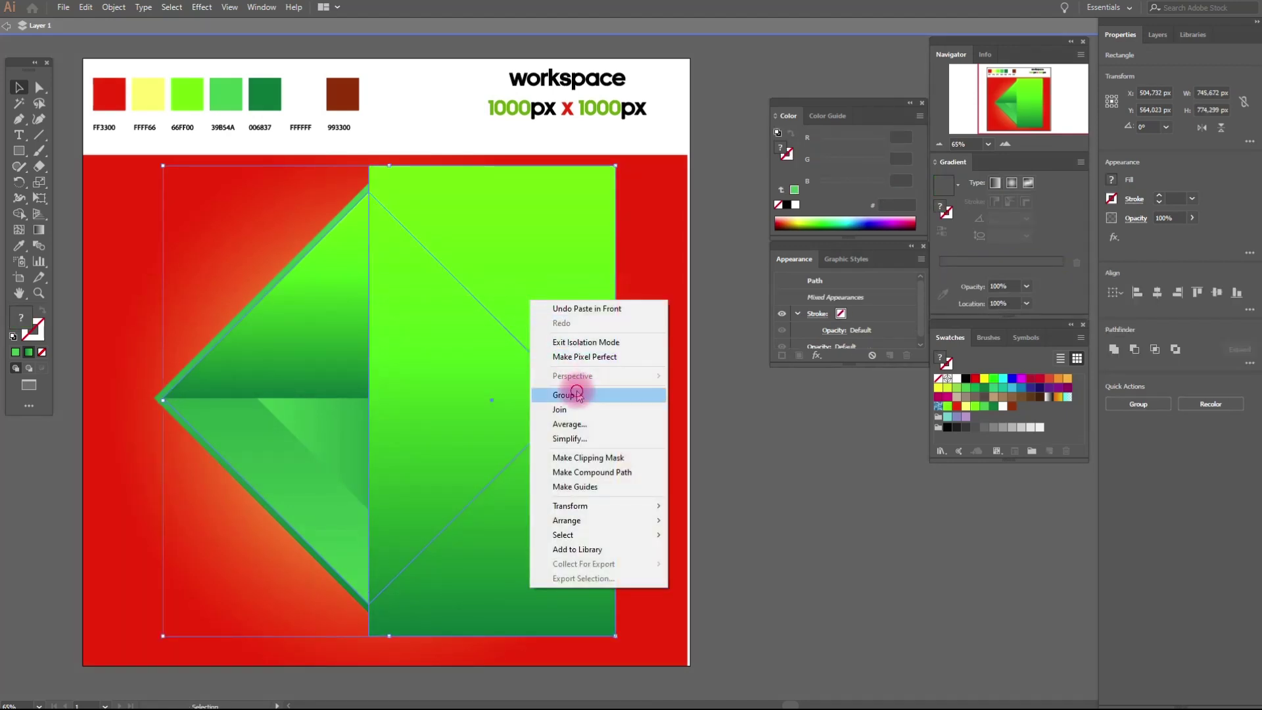
pyautogui.click(536, 397)
# Apply Pathfinder Intersect and expand the appearance into a right-half shape
pyautogui.click(201, 7)
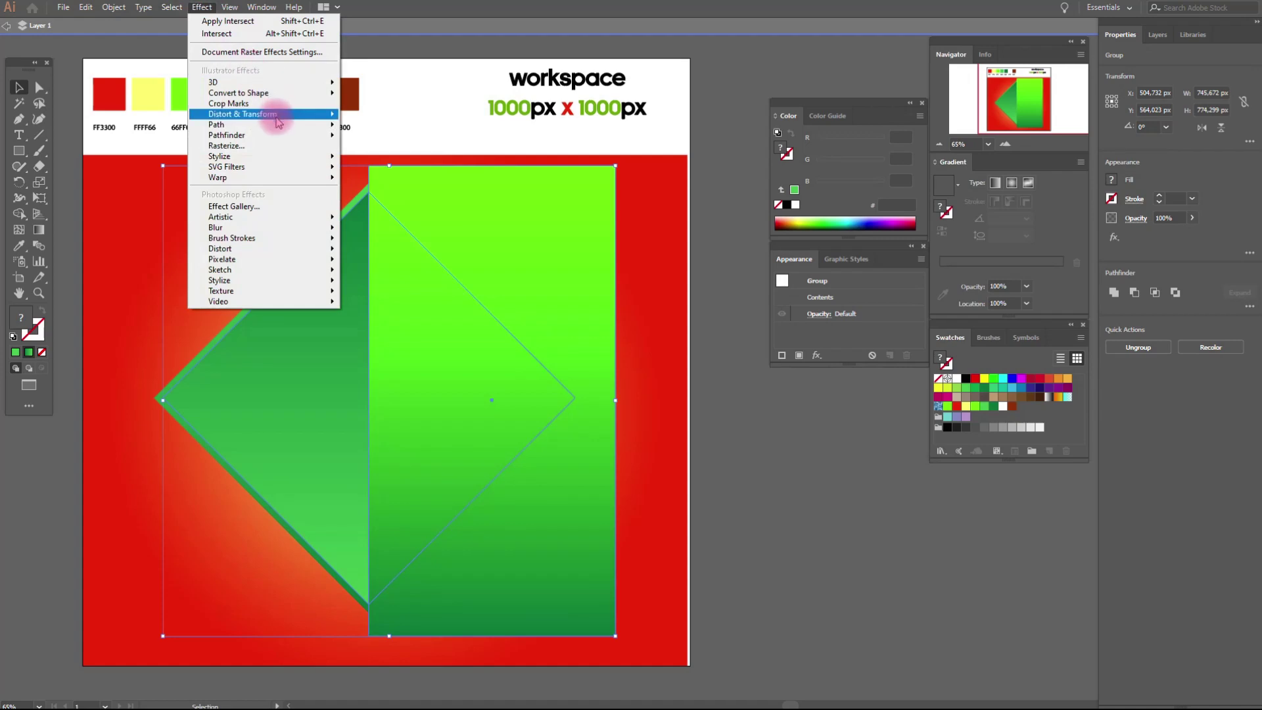
pyautogui.moveTo(226, 136)
pyautogui.click(358, 145)
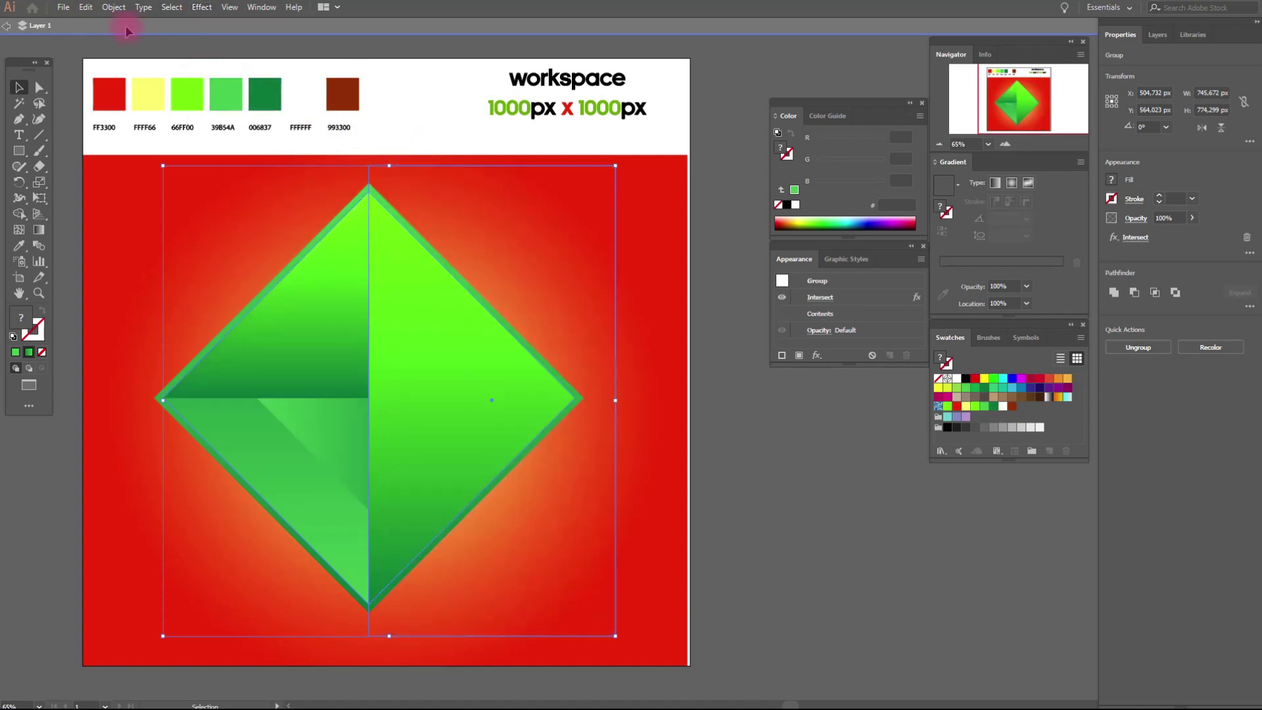
pyautogui.click(113, 7)
pyautogui.click(160, 175)
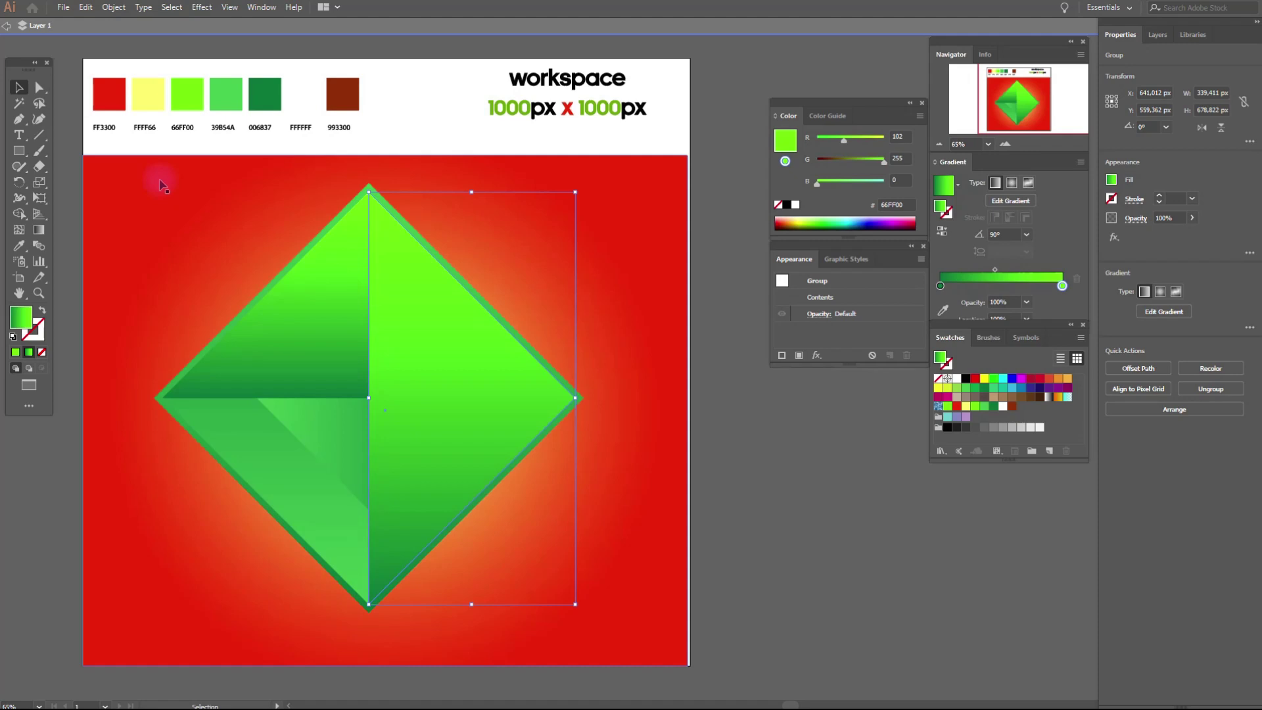
pyautogui.click(803, 288)
# Set the right half's gradient angle to 180° so bright green meets the centre
pyautogui.click(932, 240)
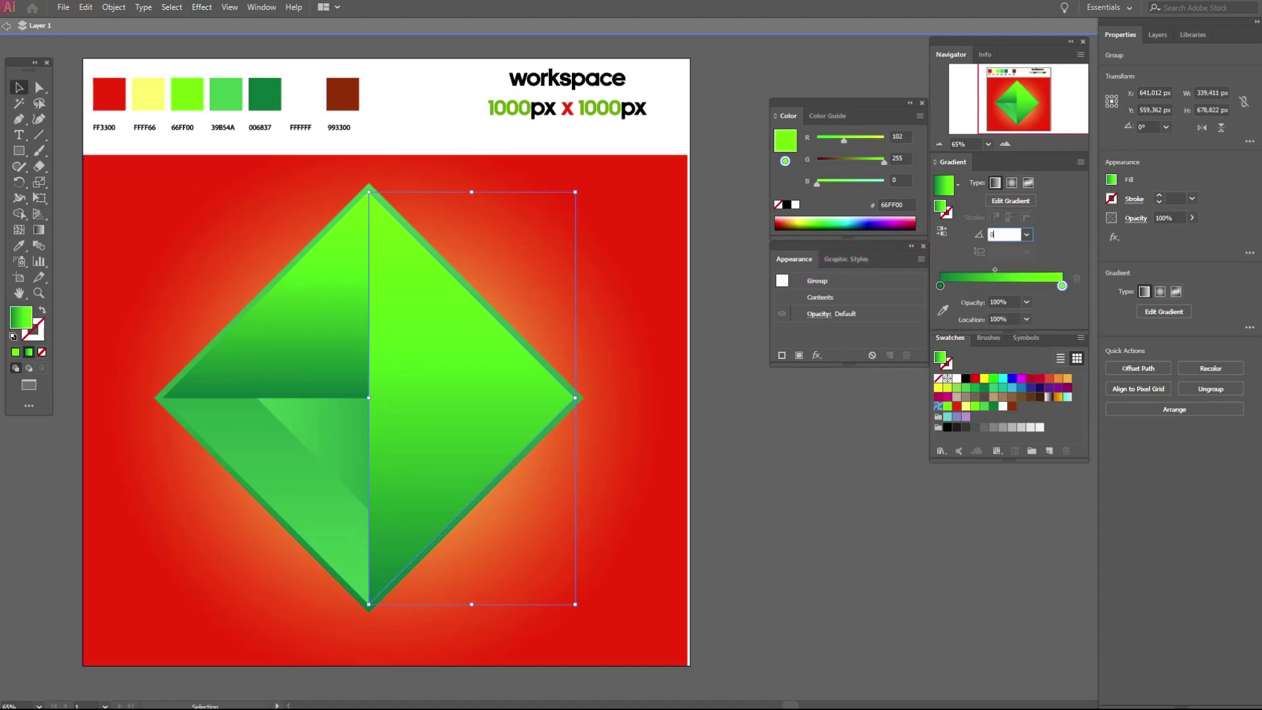
pyautogui.click(930, 235)
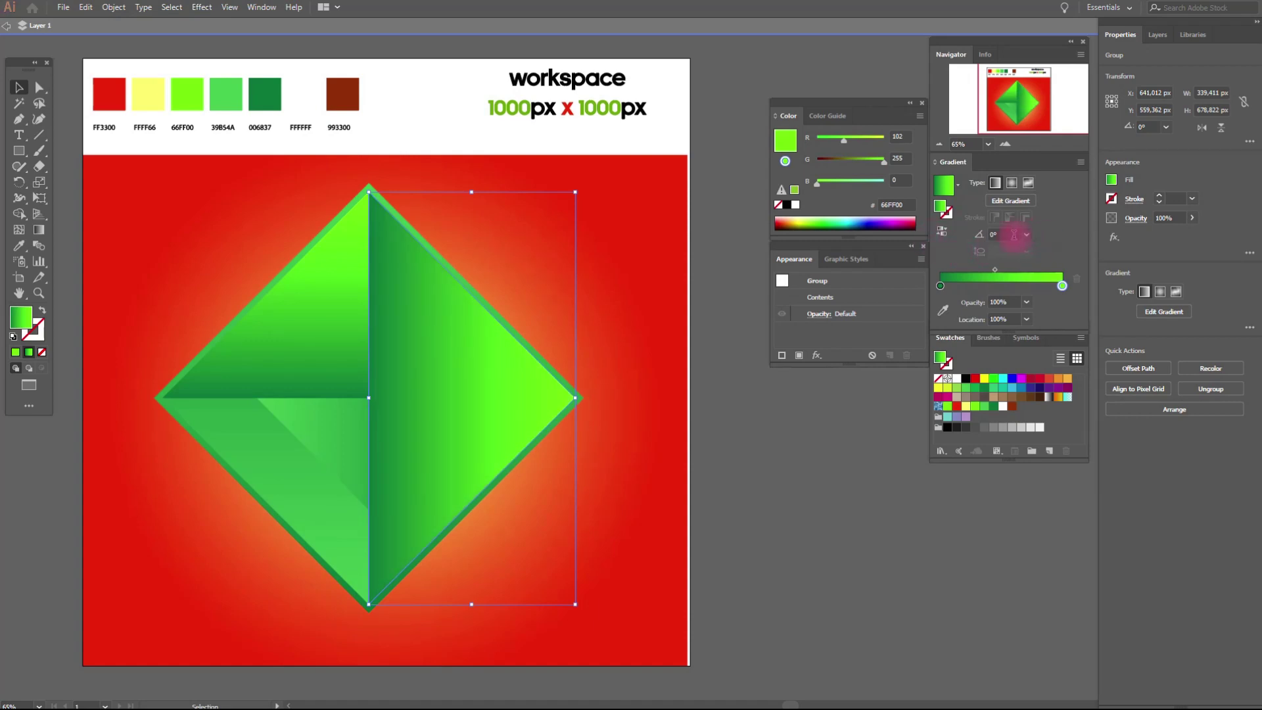
pyautogui.write('180')
pyautogui.press('Return')
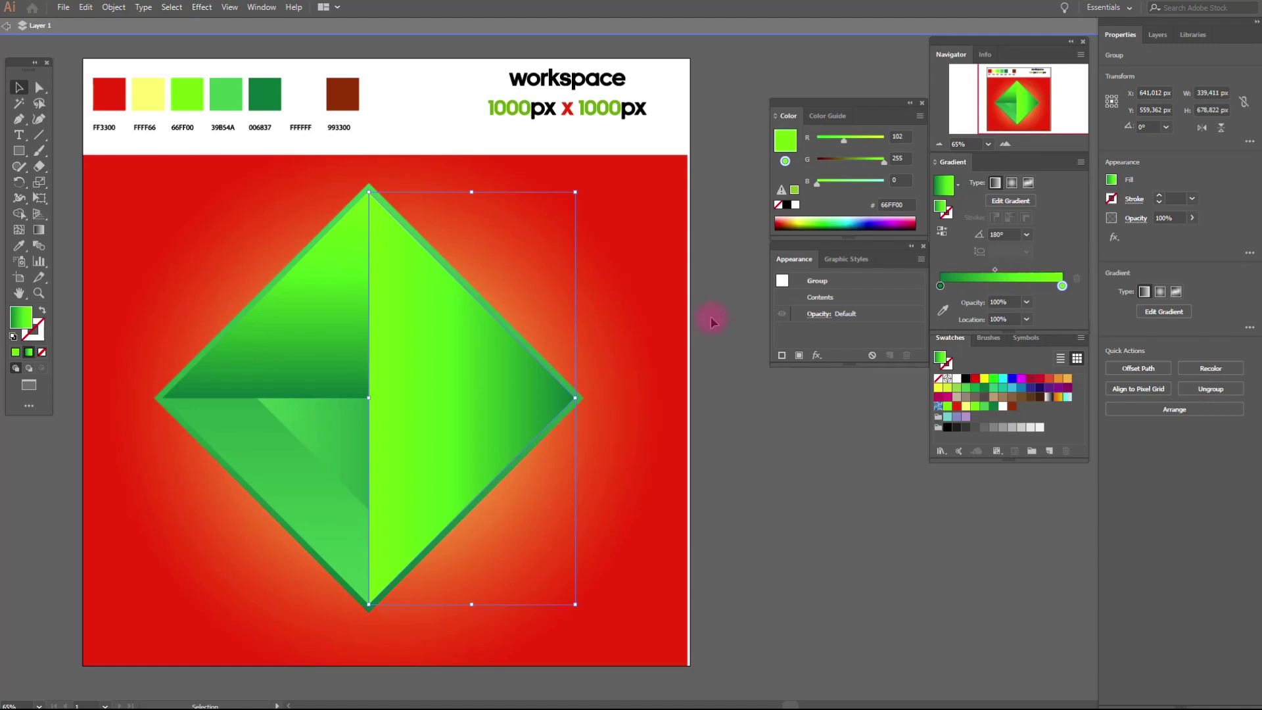
# Bring the small inner diamond to the front of the gem
pyautogui.click(351, 431)
pyautogui.rightClick(351, 436)
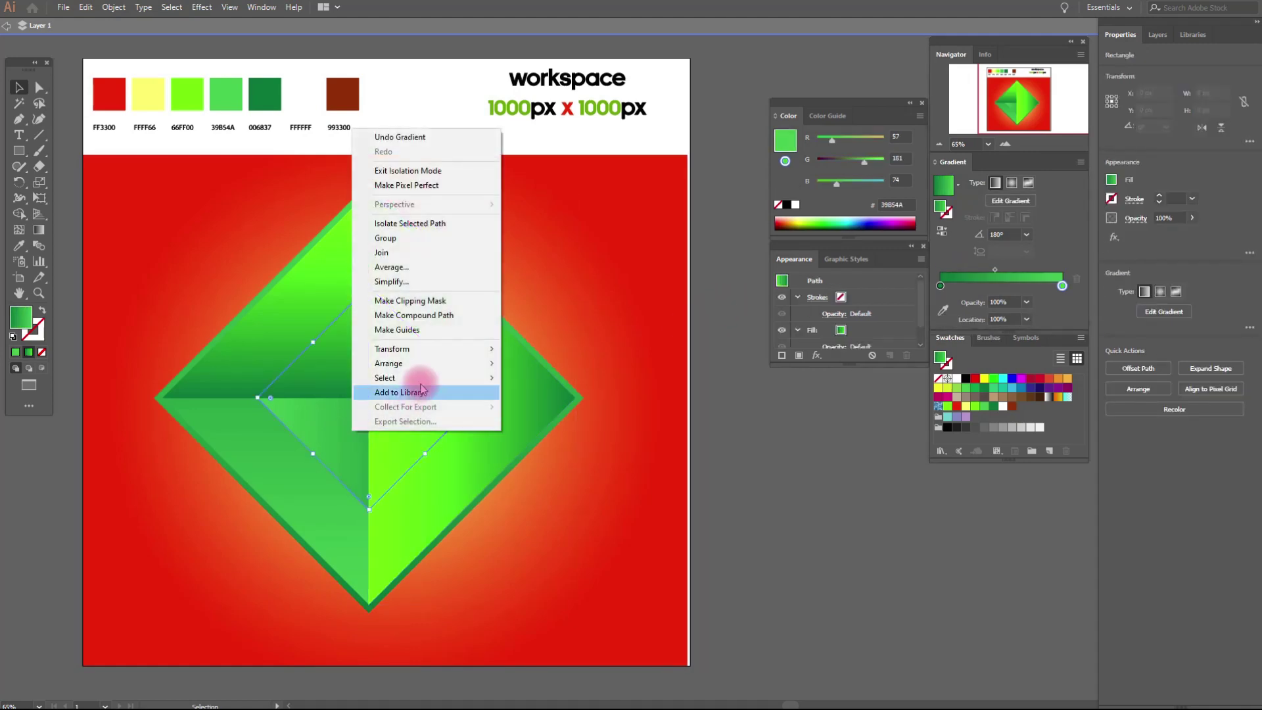
pyautogui.click(556, 369)
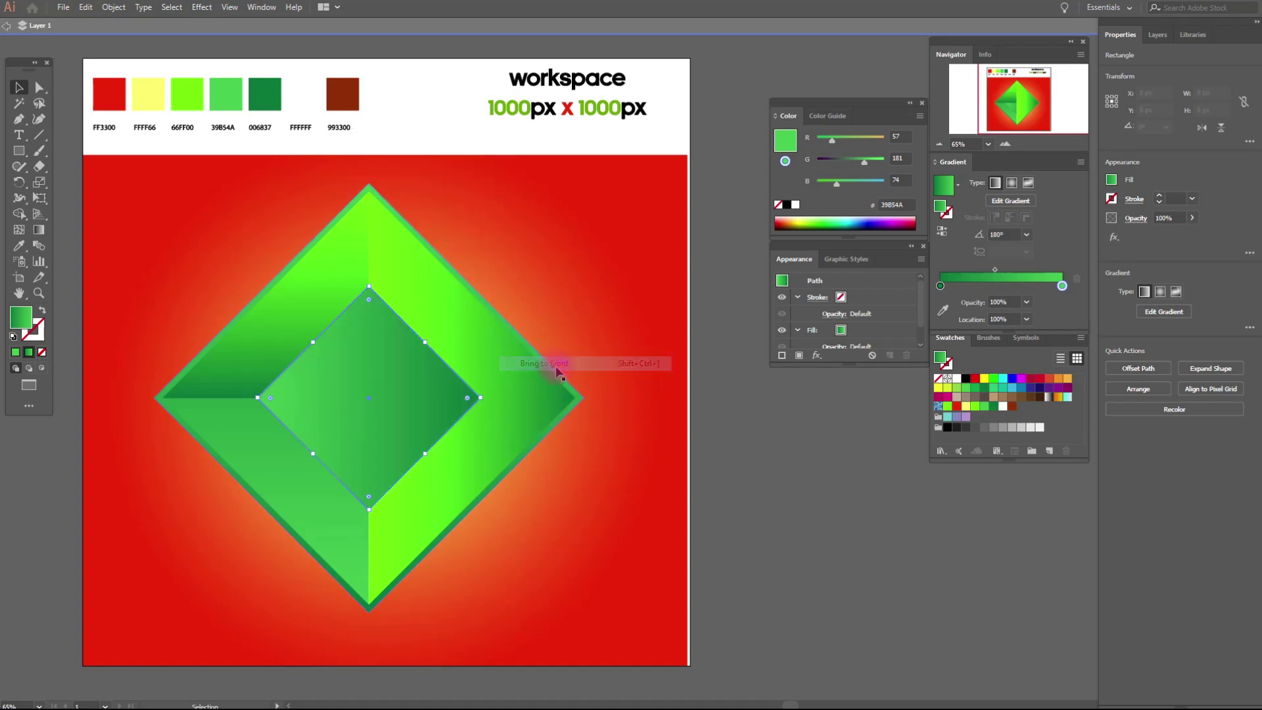
pyautogui.click(751, 481)
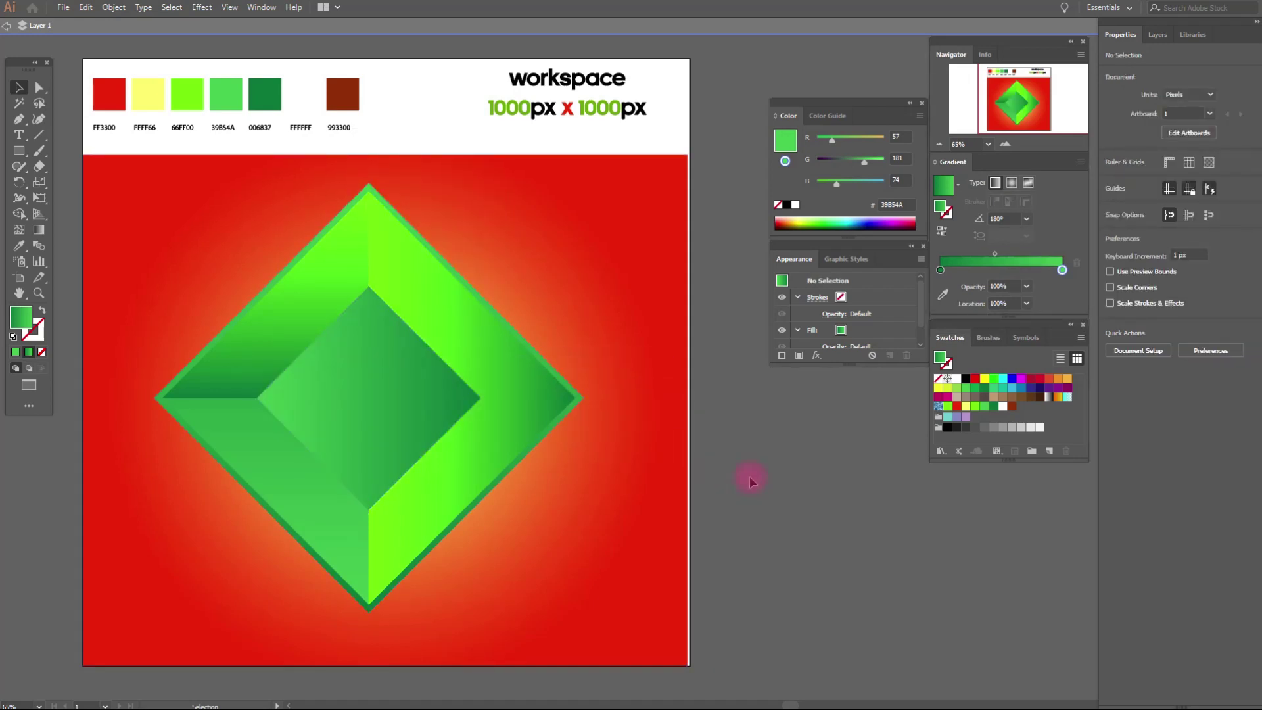
# Set the right half's gradient angle to 90°, bright lime at top
pyautogui.click(482, 467)
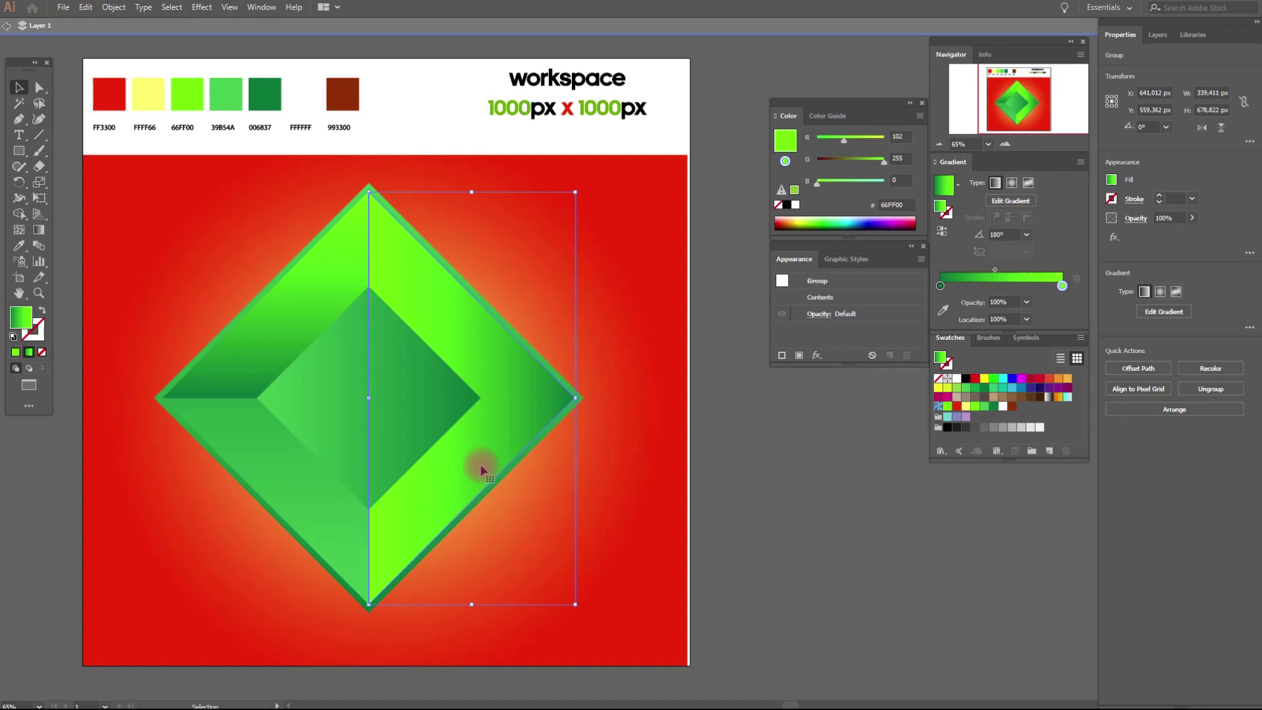
pyautogui.click(1015, 233)
pyautogui.write('90')
pyautogui.press('Return')
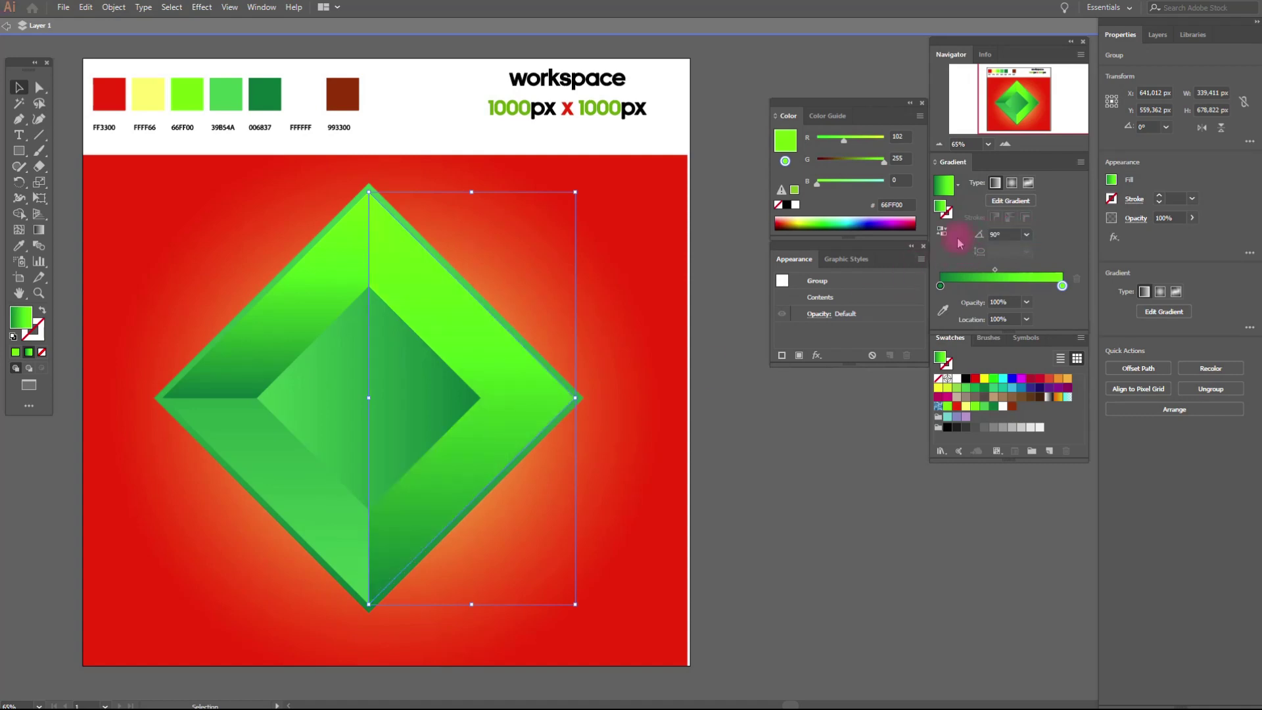
pyautogui.click(731, 339)
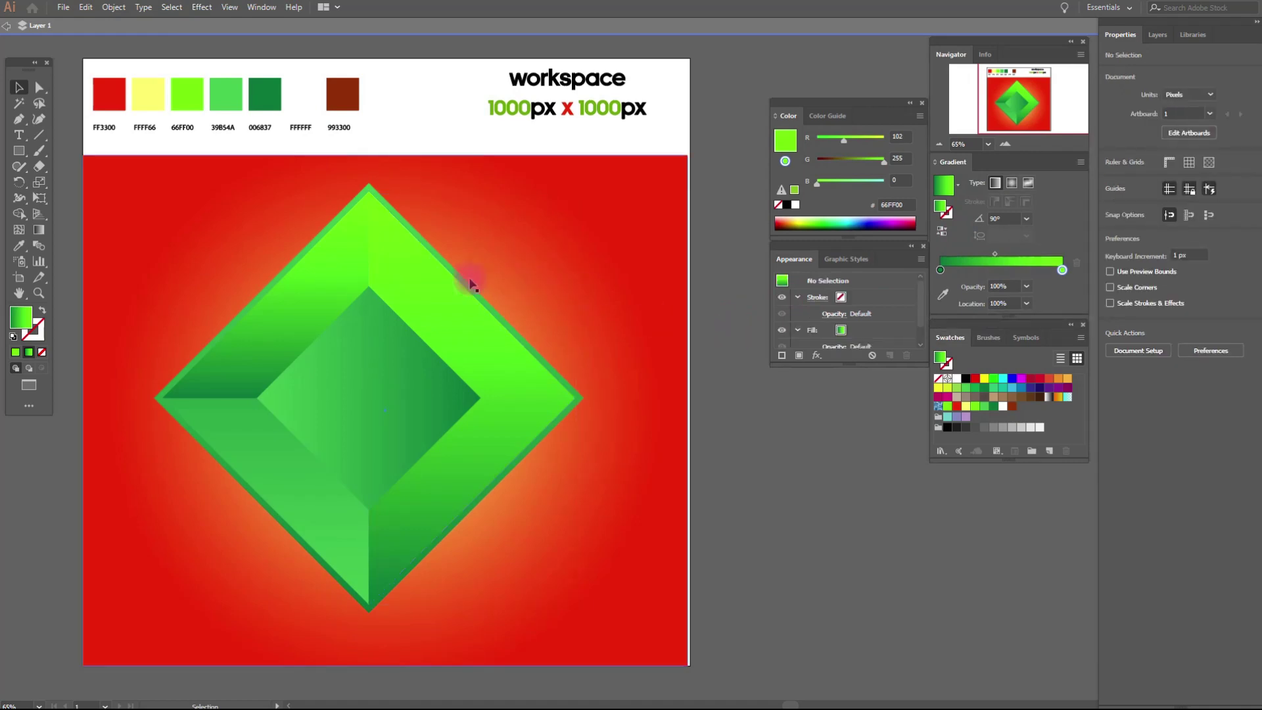
# Paste a copy of the upper triangle in front and bring it to the front
pyautogui.click(334, 300)
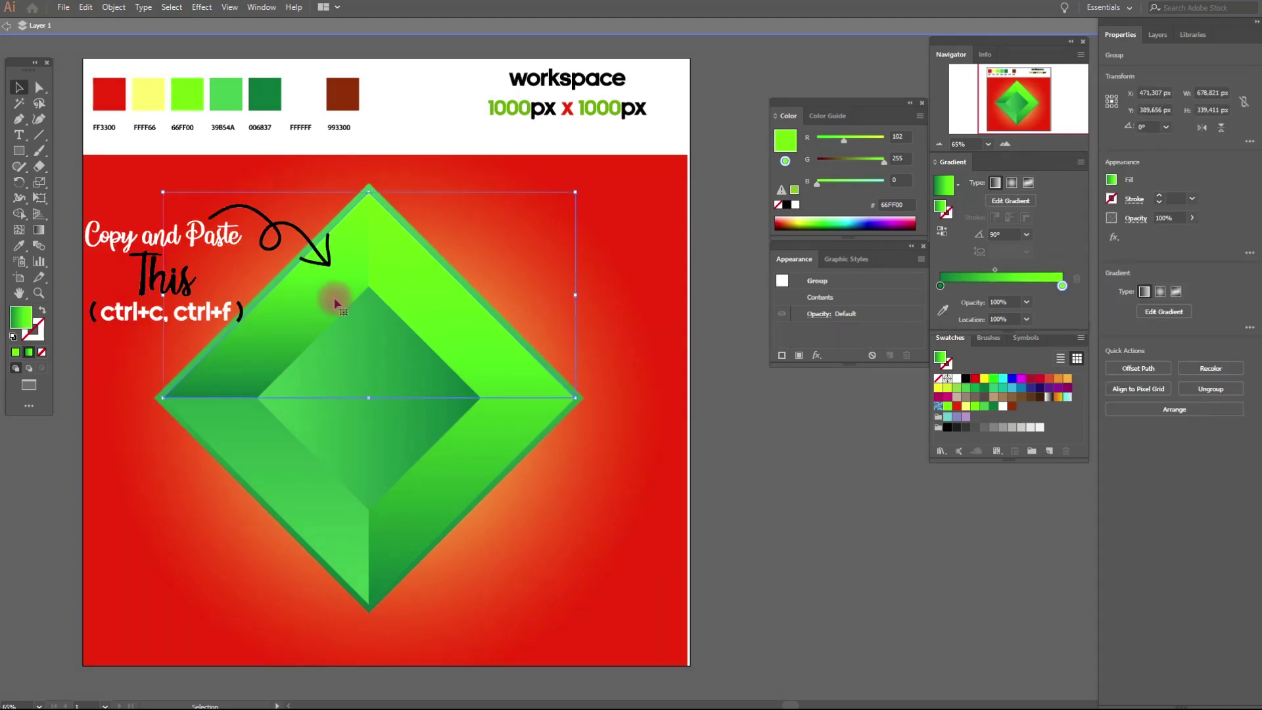
pyautogui.press('a')
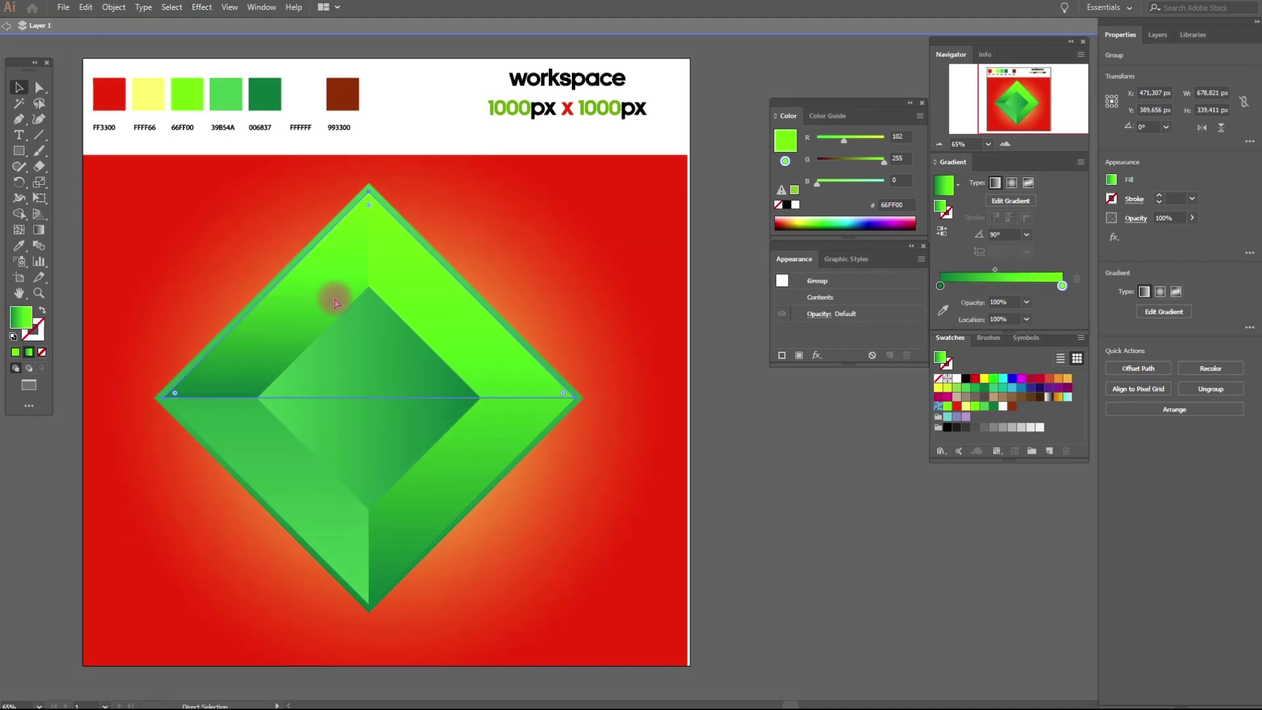
pyautogui.press('v')
pyautogui.rightClick(478, 322)
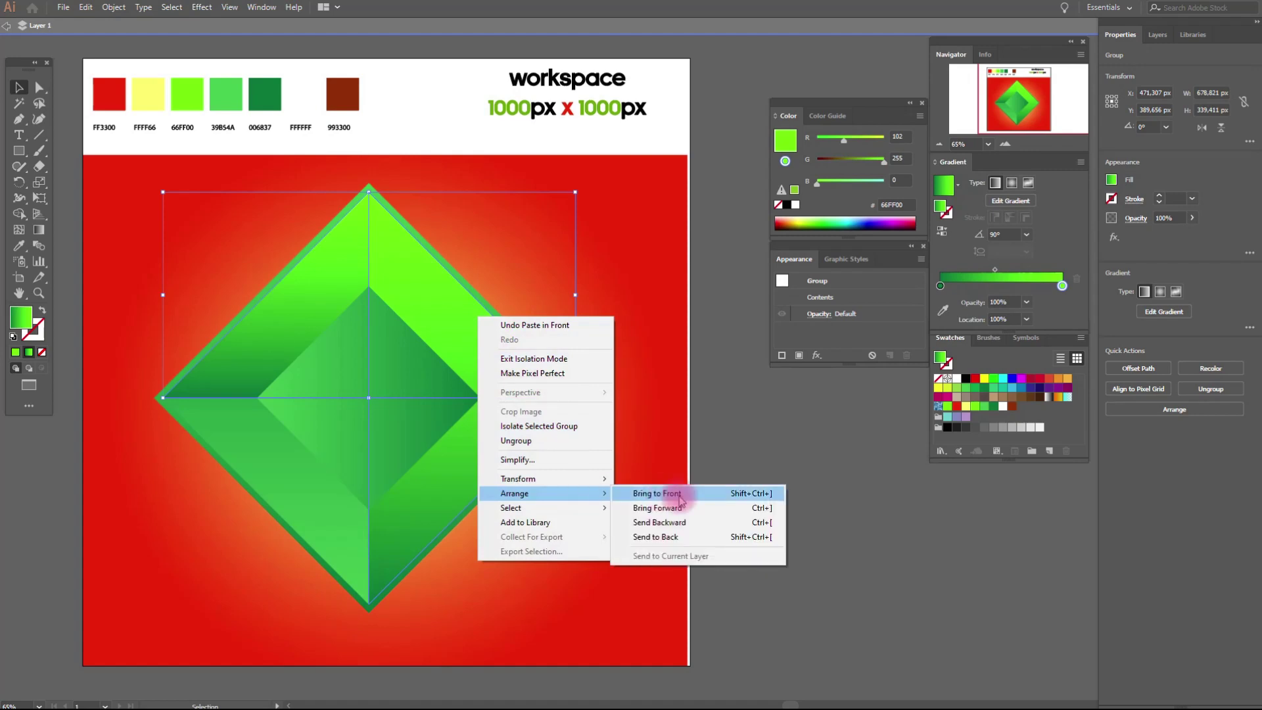
pyautogui.click(679, 494)
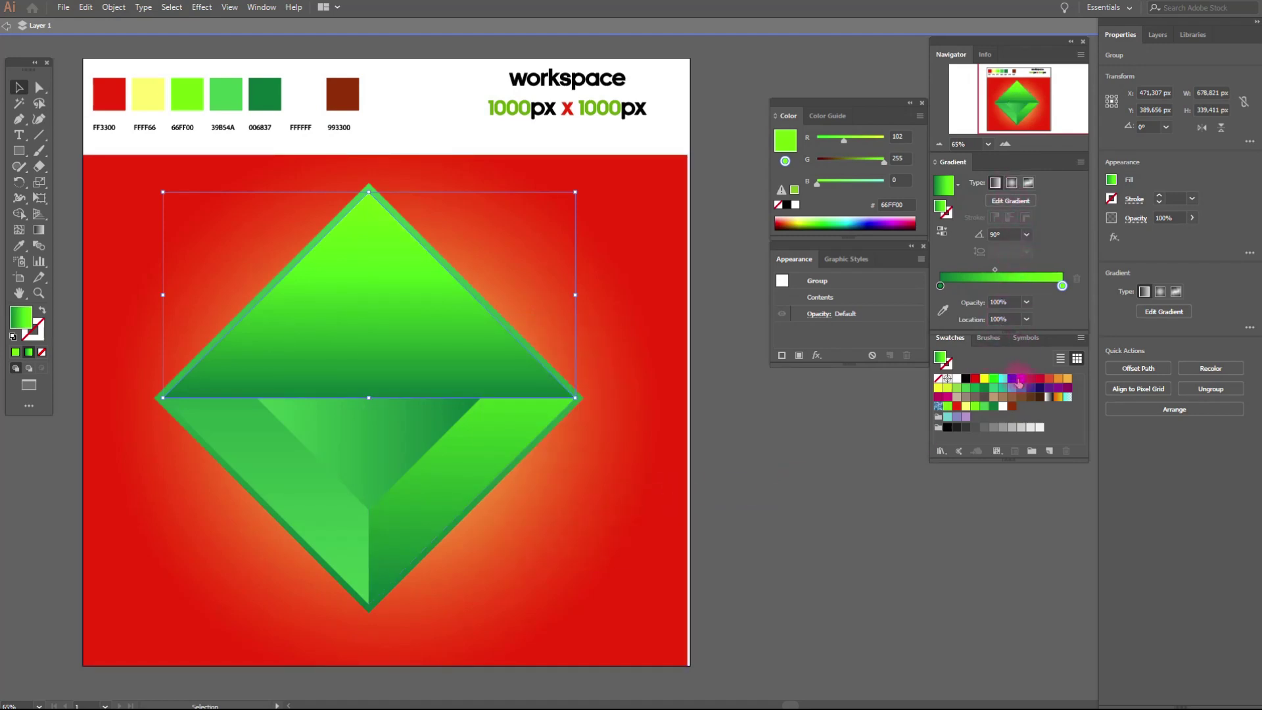
# Fill the triangle copy with a White-Black gradient using Lighten blend mode
pyautogui.click(1048, 398)
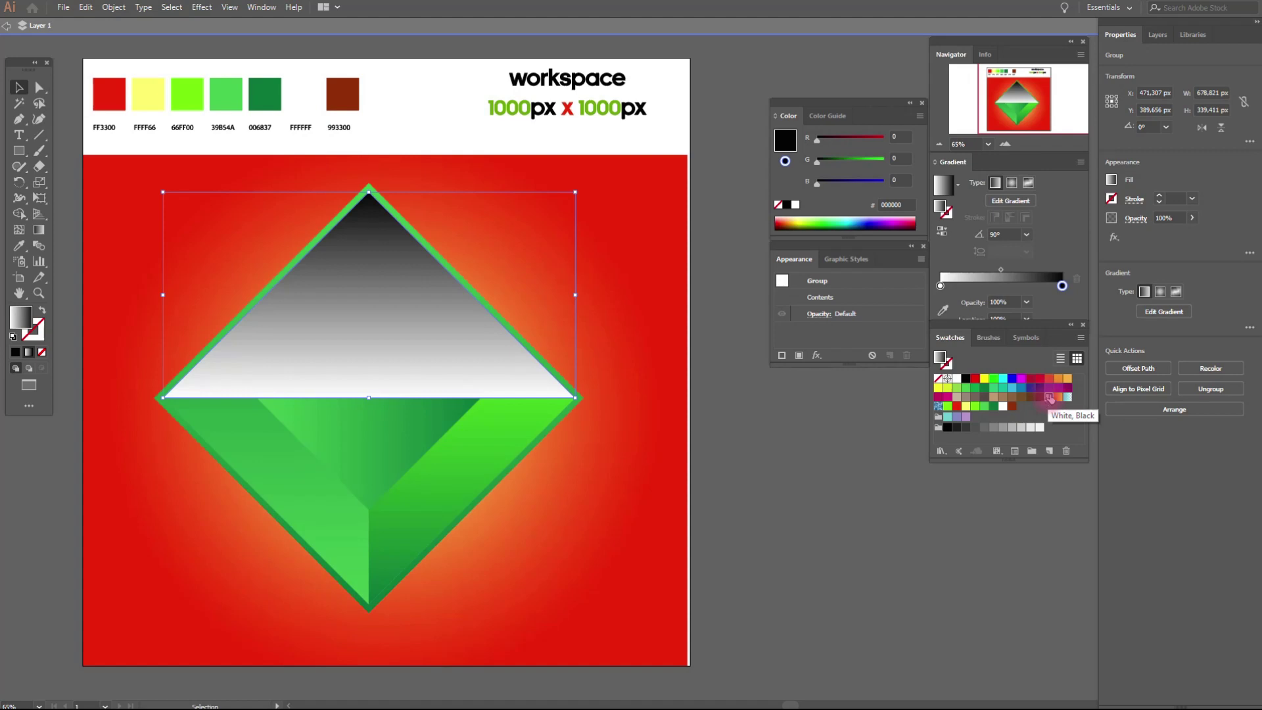
pyautogui.click(1136, 225)
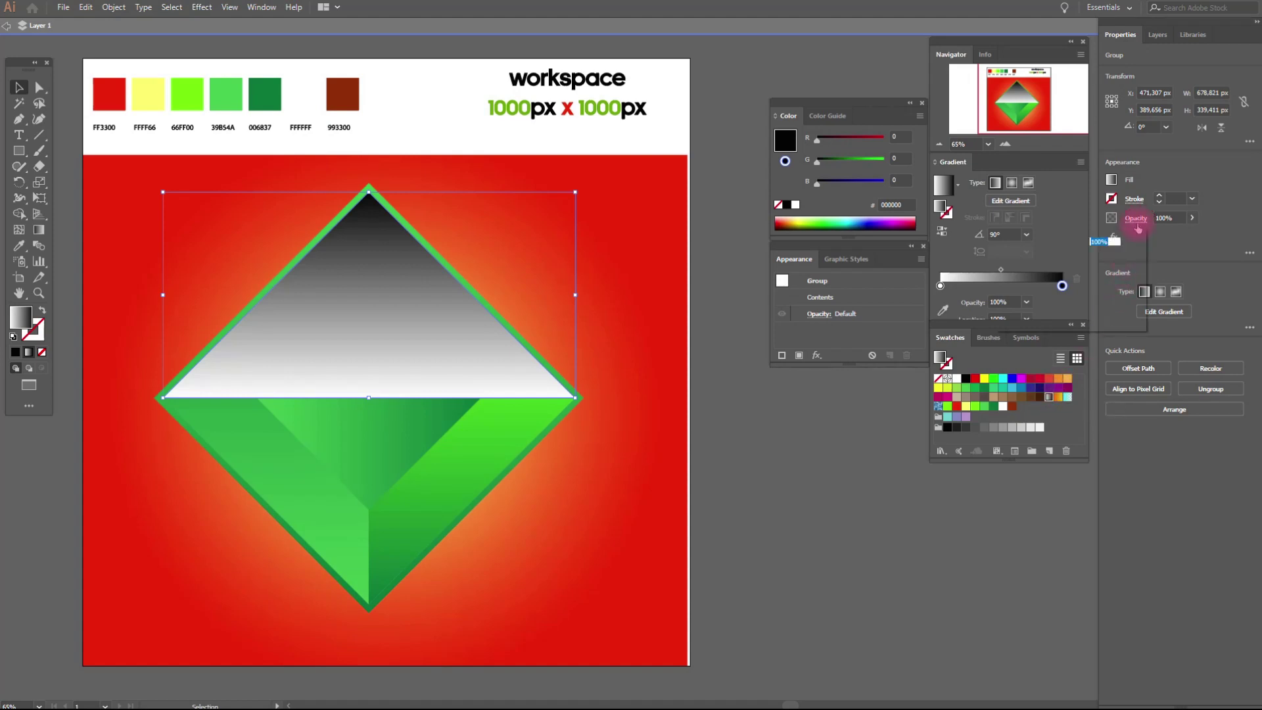
pyautogui.click(1048, 242)
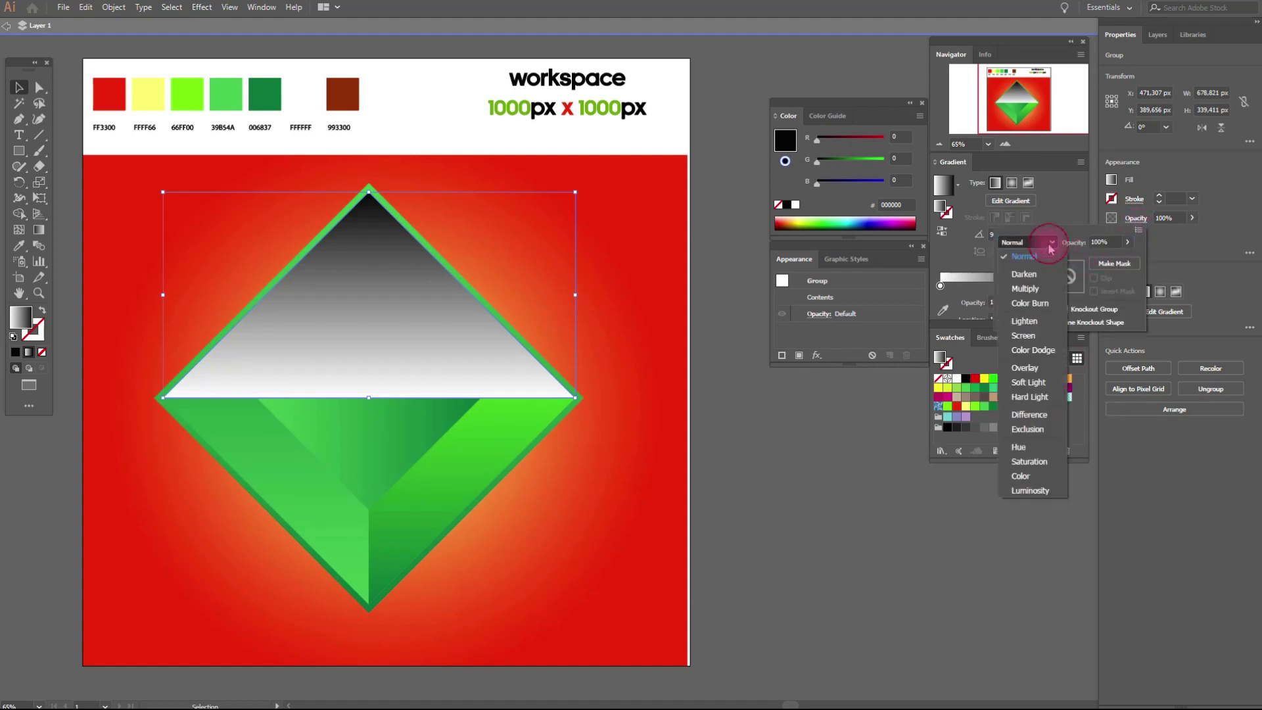
pyautogui.click(1035, 320)
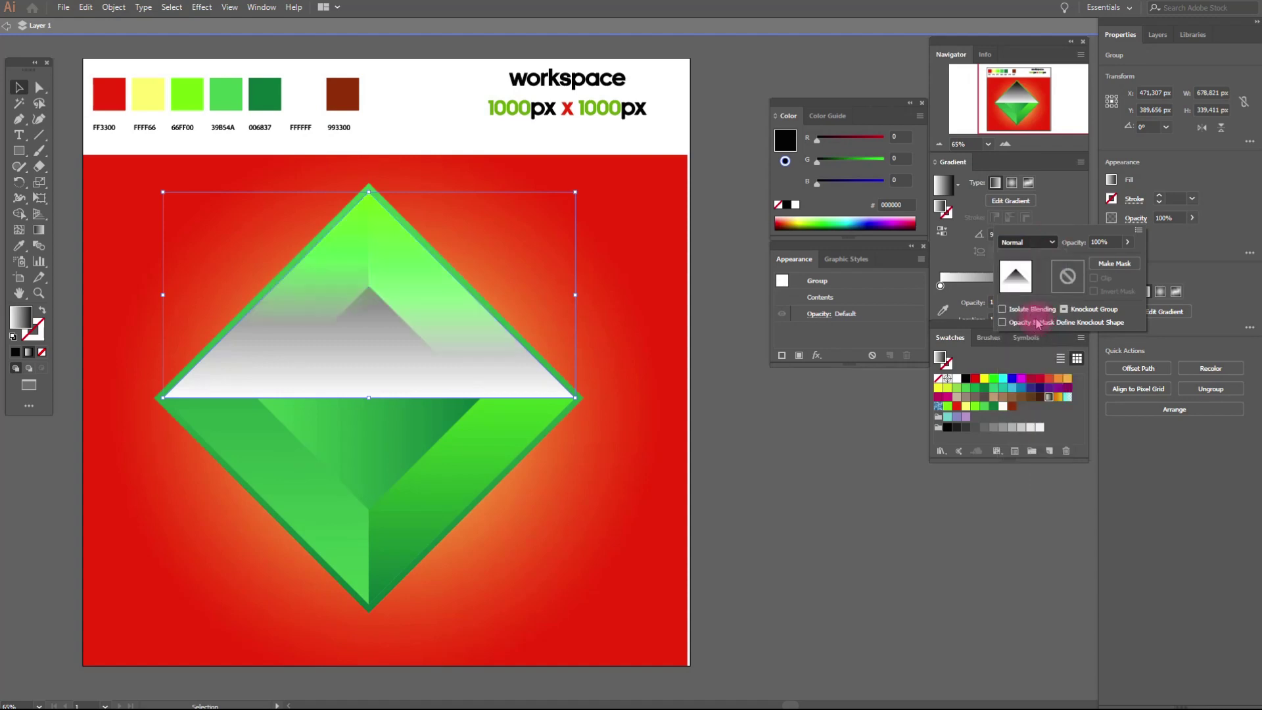
pyautogui.click(1070, 222)
# Flip the highlight gradient to -90° and add 66FF00 green to it
pyautogui.moveTo(1009, 236); pyautogui.dragTo(966, 242)
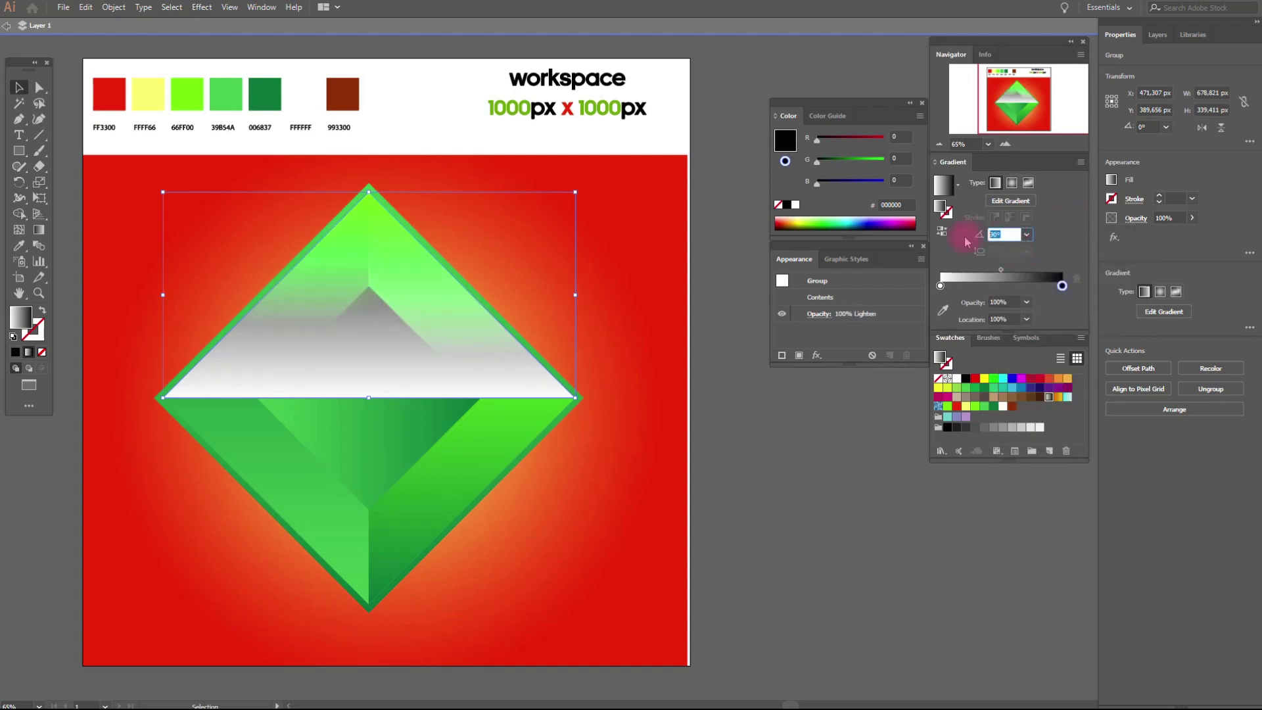
pyautogui.write('-90')
pyautogui.press('Return')
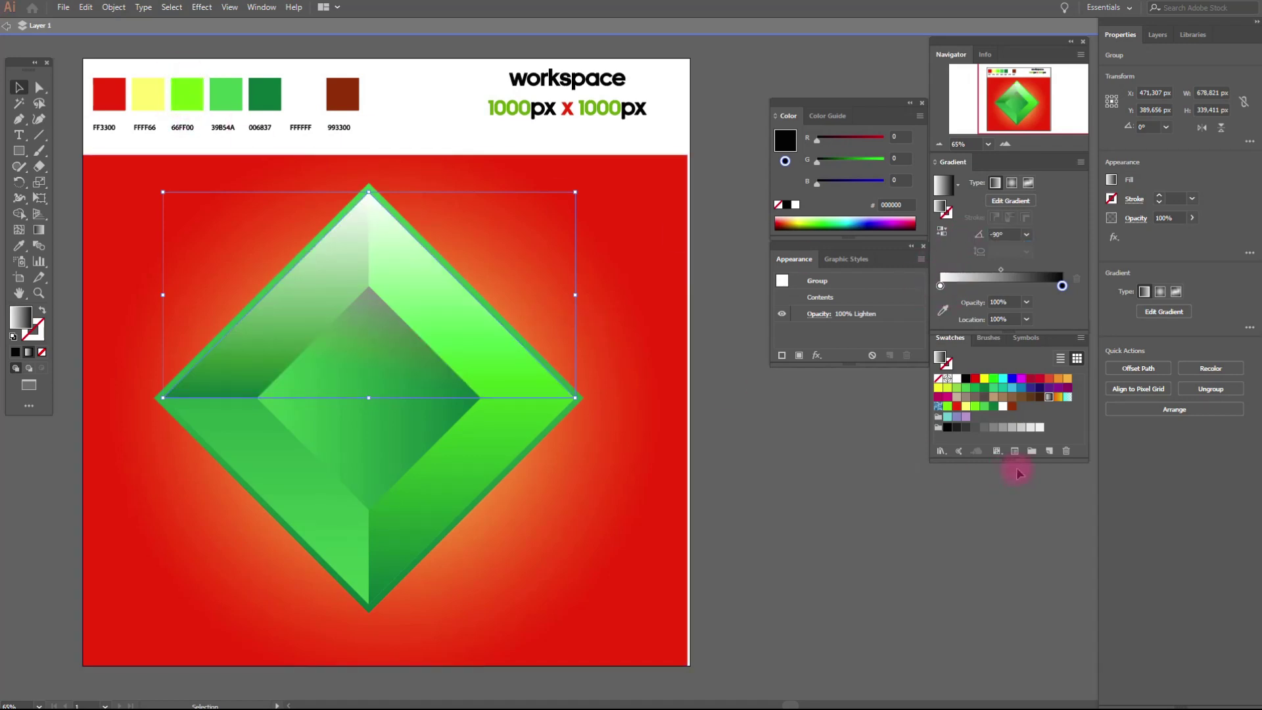
pyautogui.moveTo(951, 411); pyautogui.dragTo(940, 286)
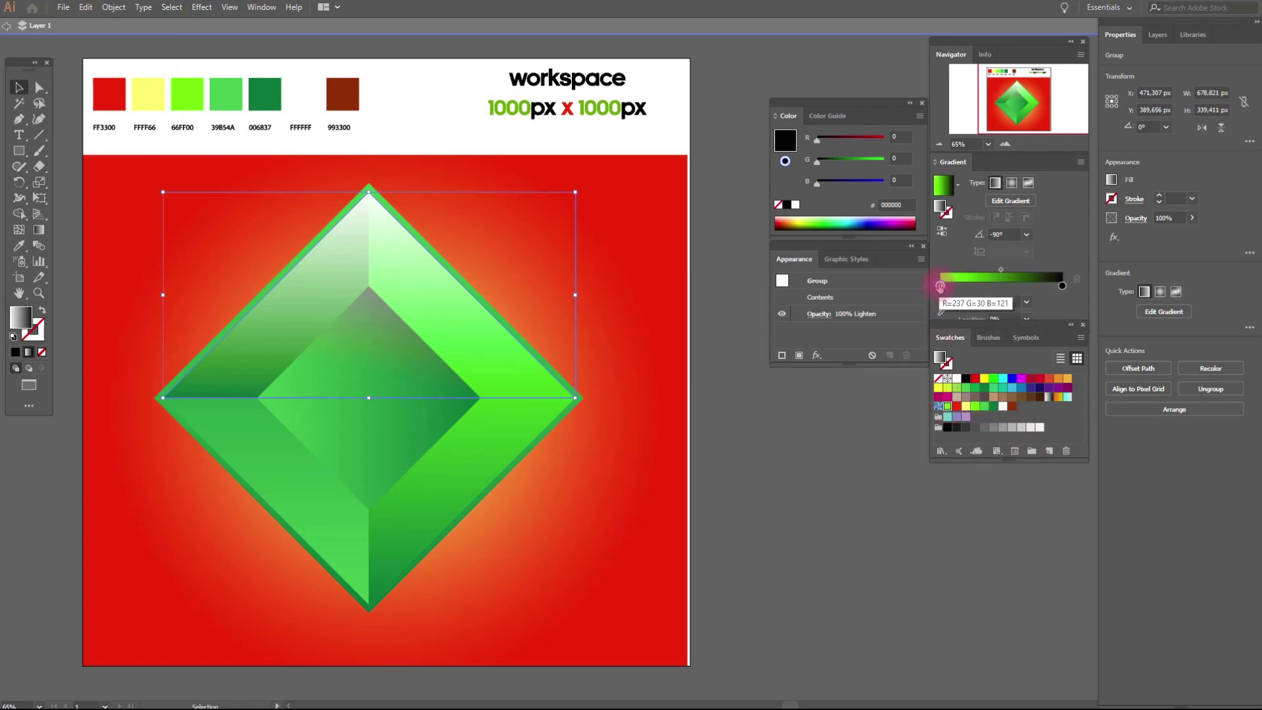
pyautogui.click(723, 280)
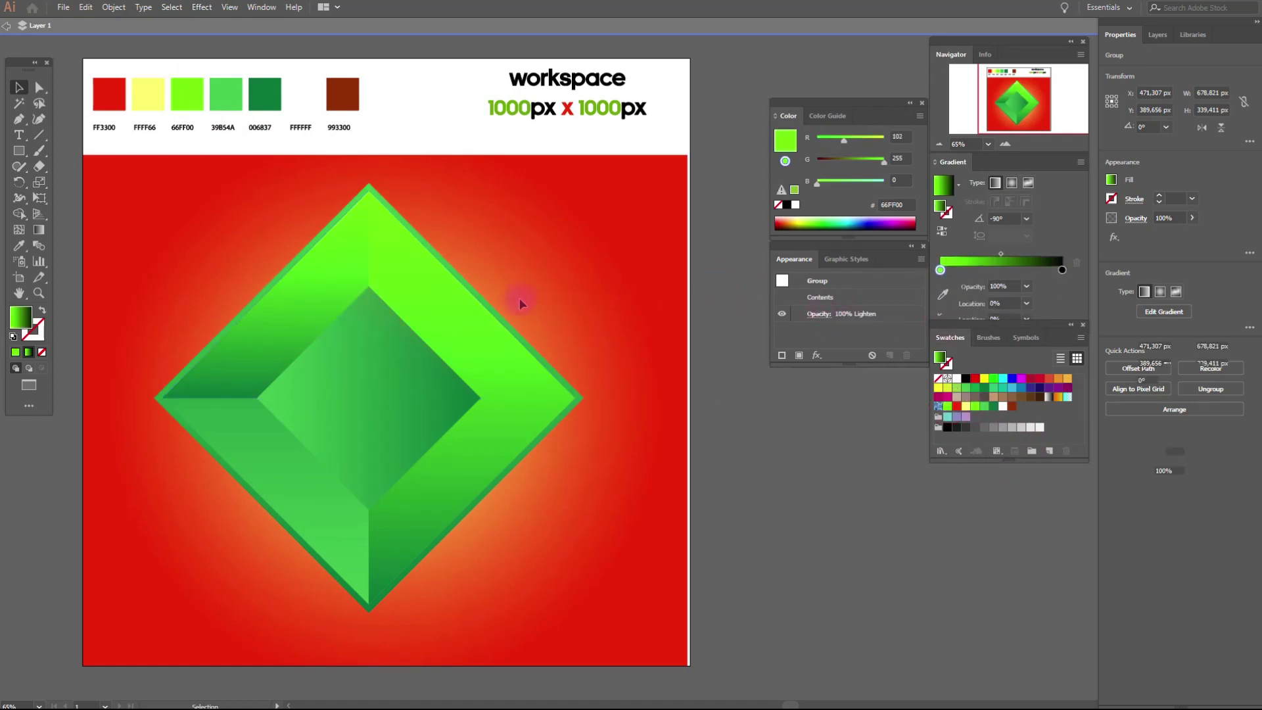
# Set the gem group to 80% opacity and sample 66FF00 green as fill
pyautogui.click(469, 320)
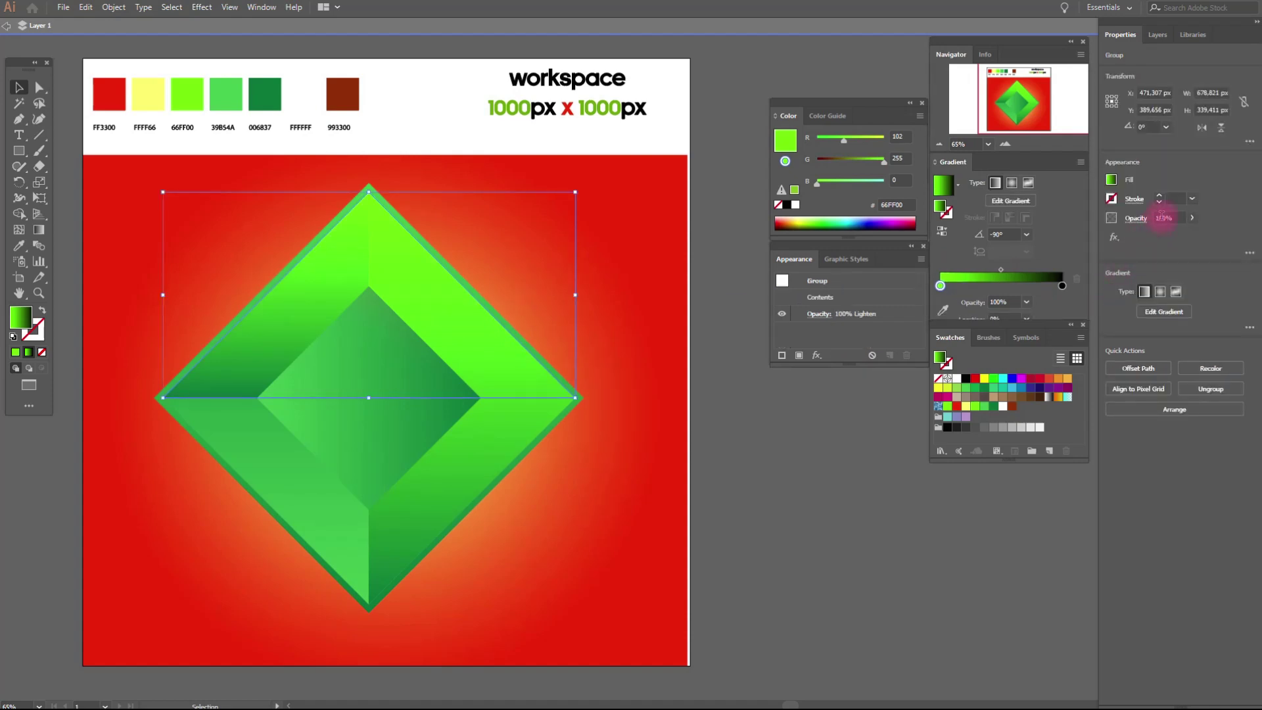
pyautogui.click(1162, 218)
pyautogui.click(1140, 223)
pyautogui.click(728, 267)
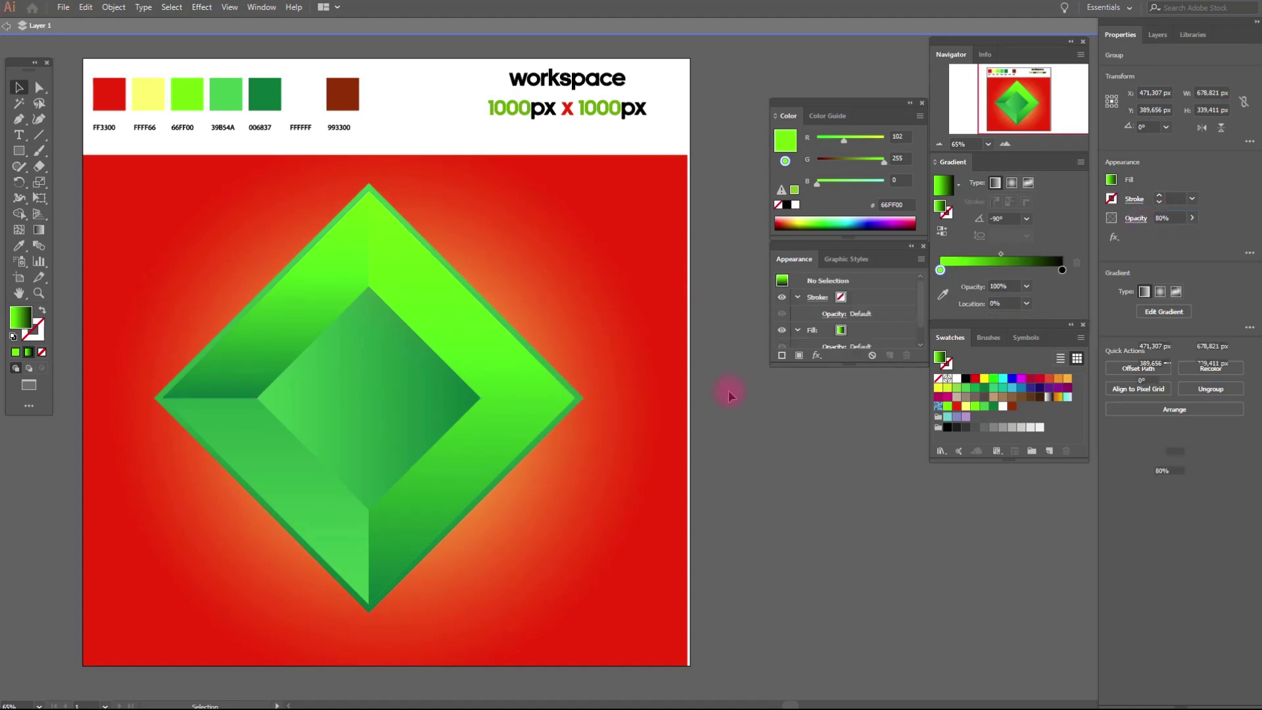
pyautogui.click(18, 245)
pyautogui.click(201, 92)
pyautogui.click(202, 92)
# Draw a thin sliver shape along the diamond's right edge, from the top point to the bottom point
pyautogui.click(18, 119)
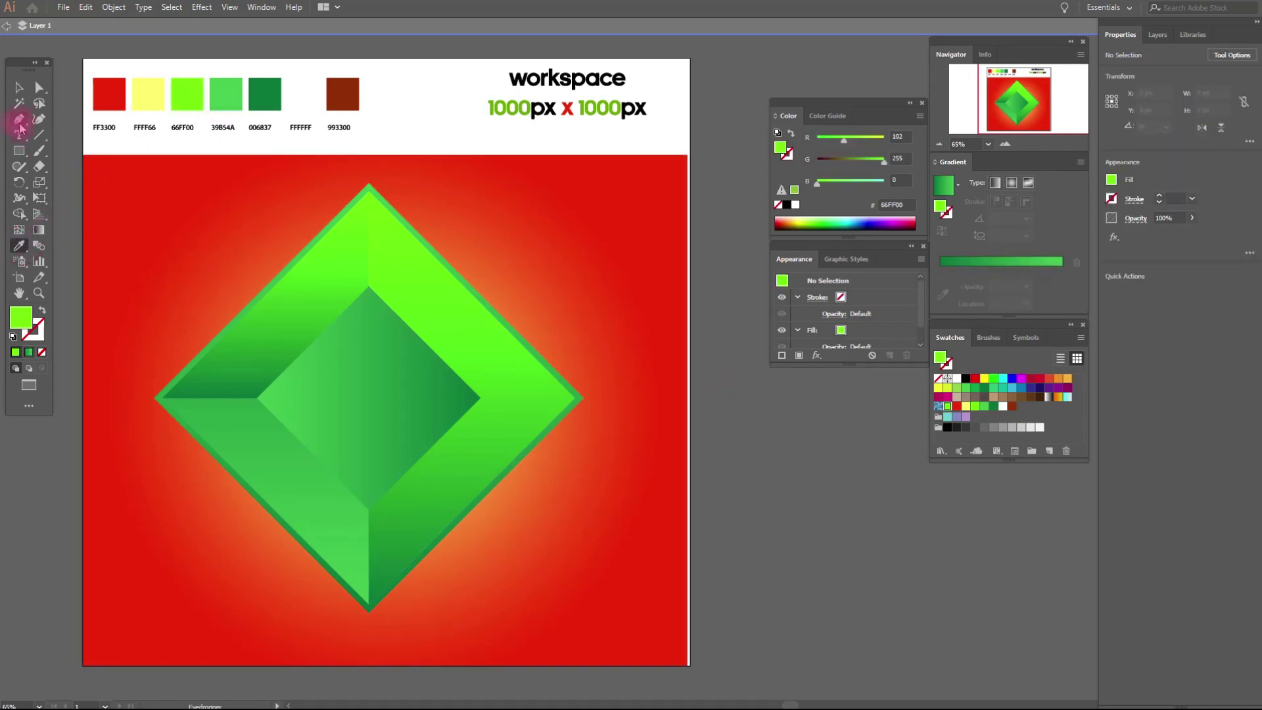
pyautogui.click(369, 192)
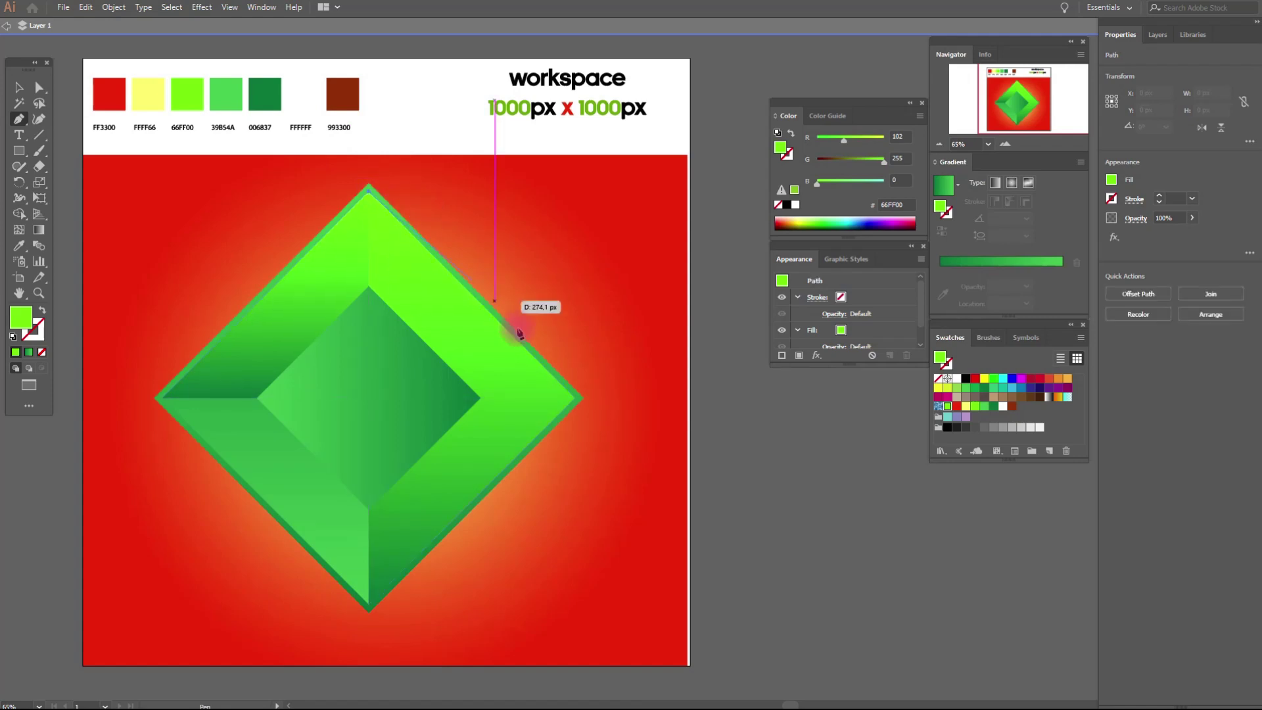
pyautogui.click(576, 398)
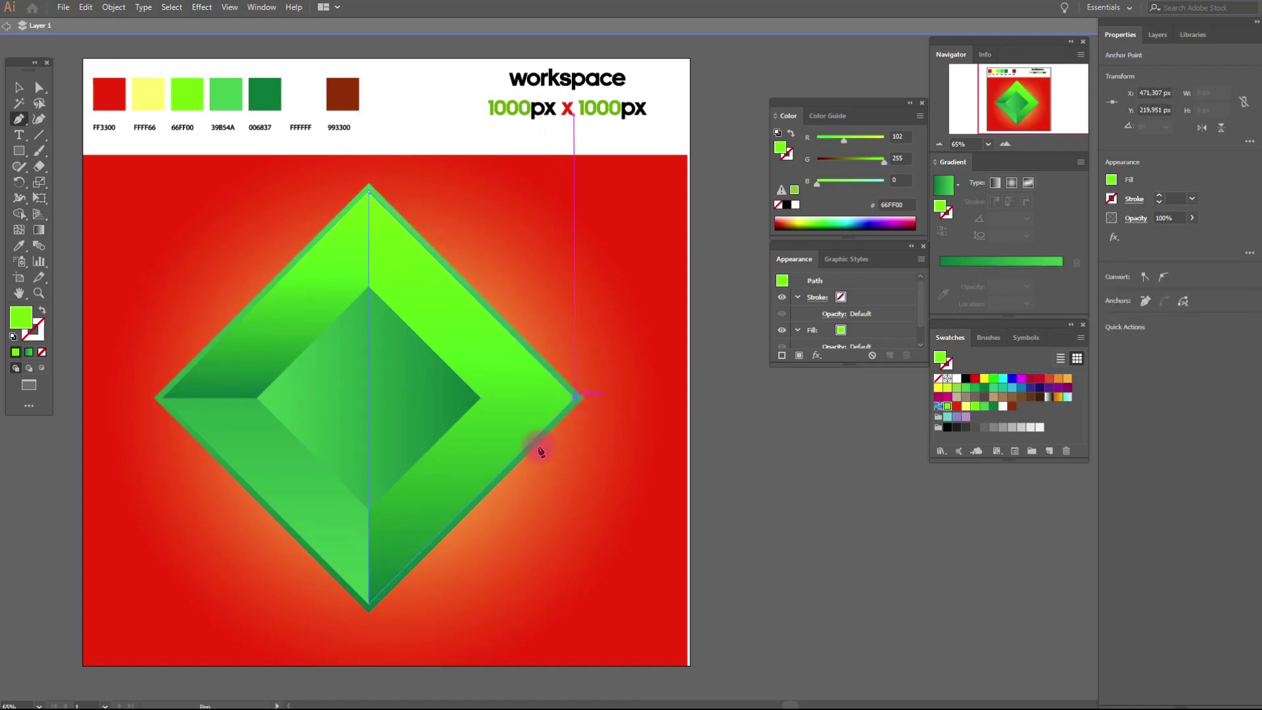
pyautogui.click(369, 606)
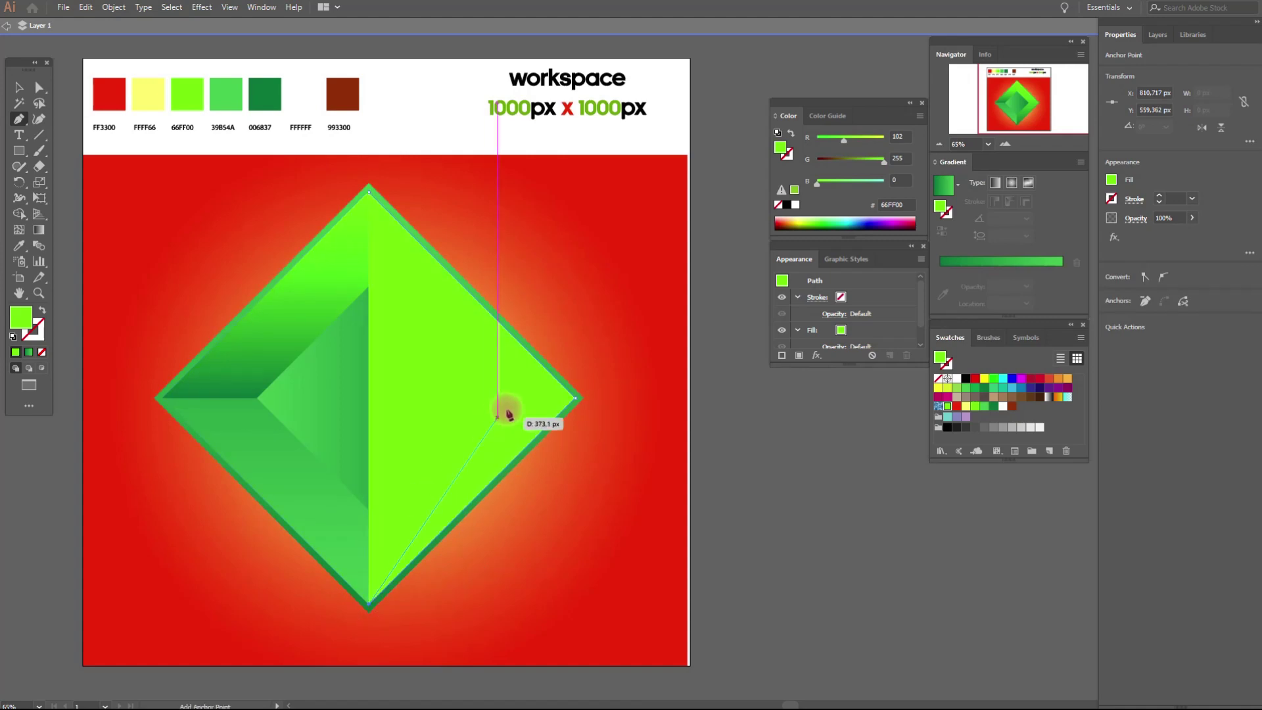
pyautogui.click(557, 399)
pyautogui.click(369, 191)
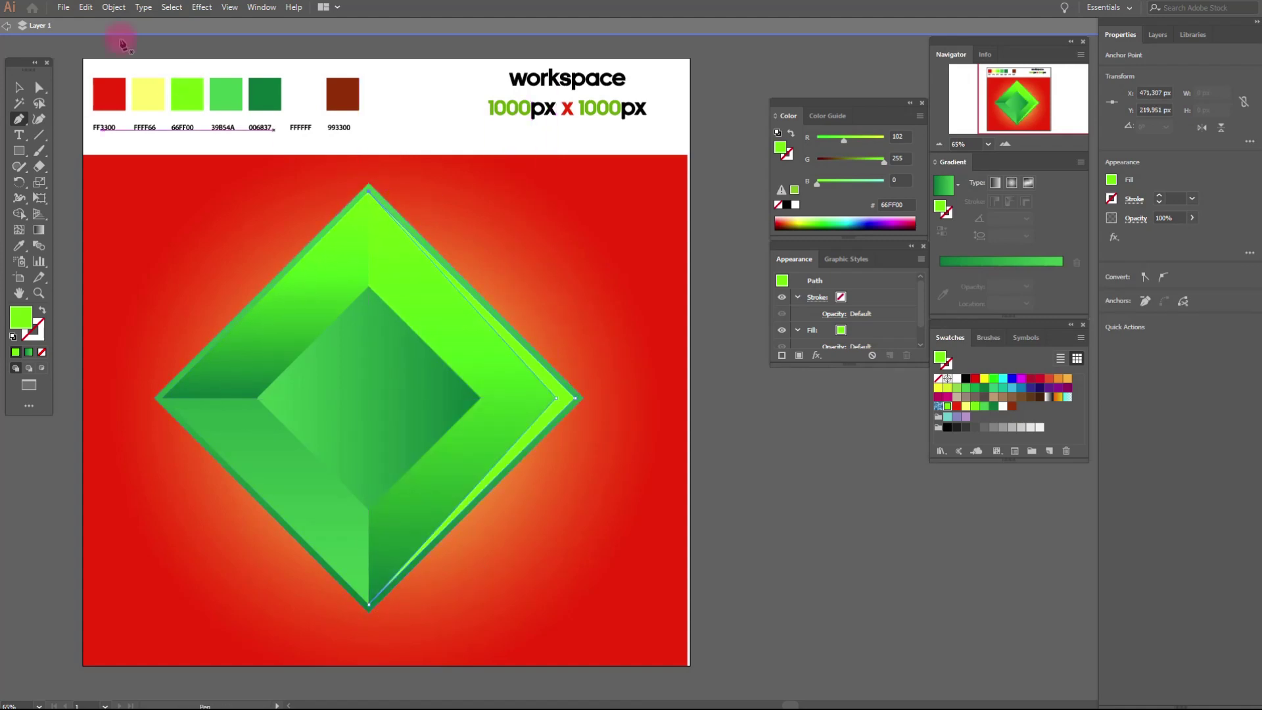
# Soften the right-edge sliver with a 7-pixel Gaussian Blur, then deselect it
pyautogui.click(202, 7)
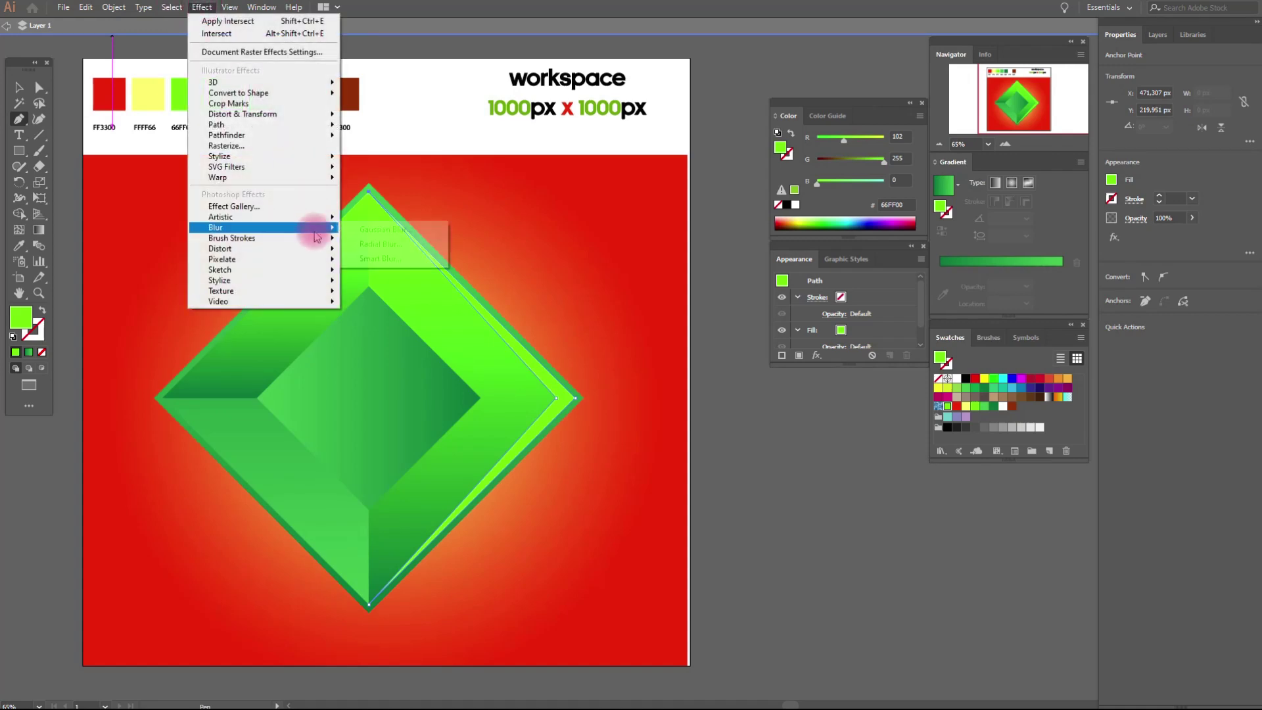
pyautogui.click(380, 225)
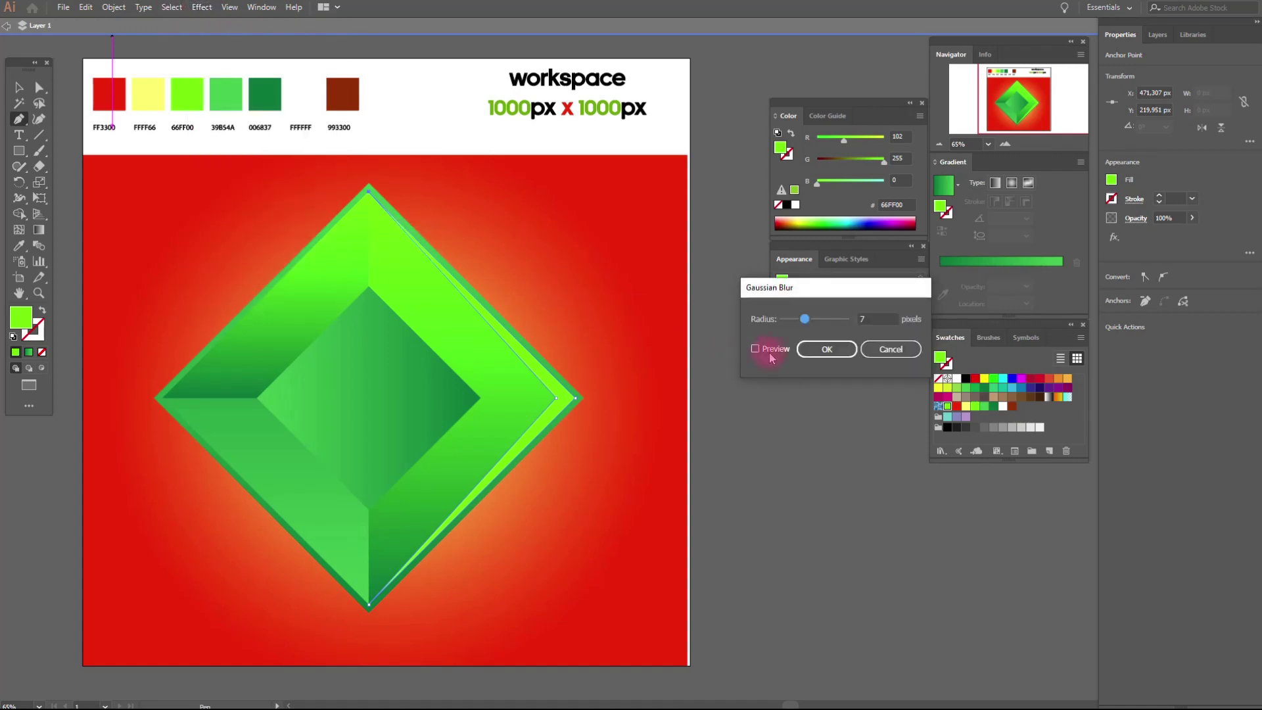
pyautogui.click(771, 352)
pyautogui.click(827, 349)
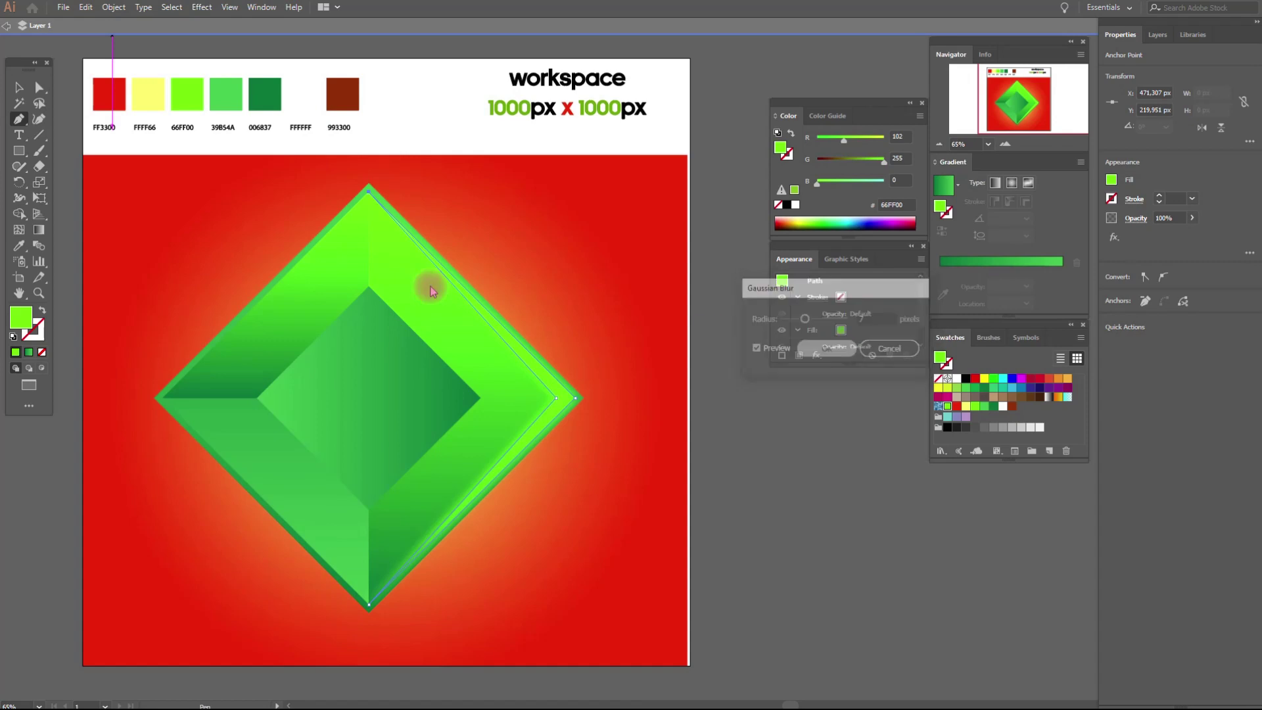
pyautogui.click(19, 88)
pyautogui.click(69, 107)
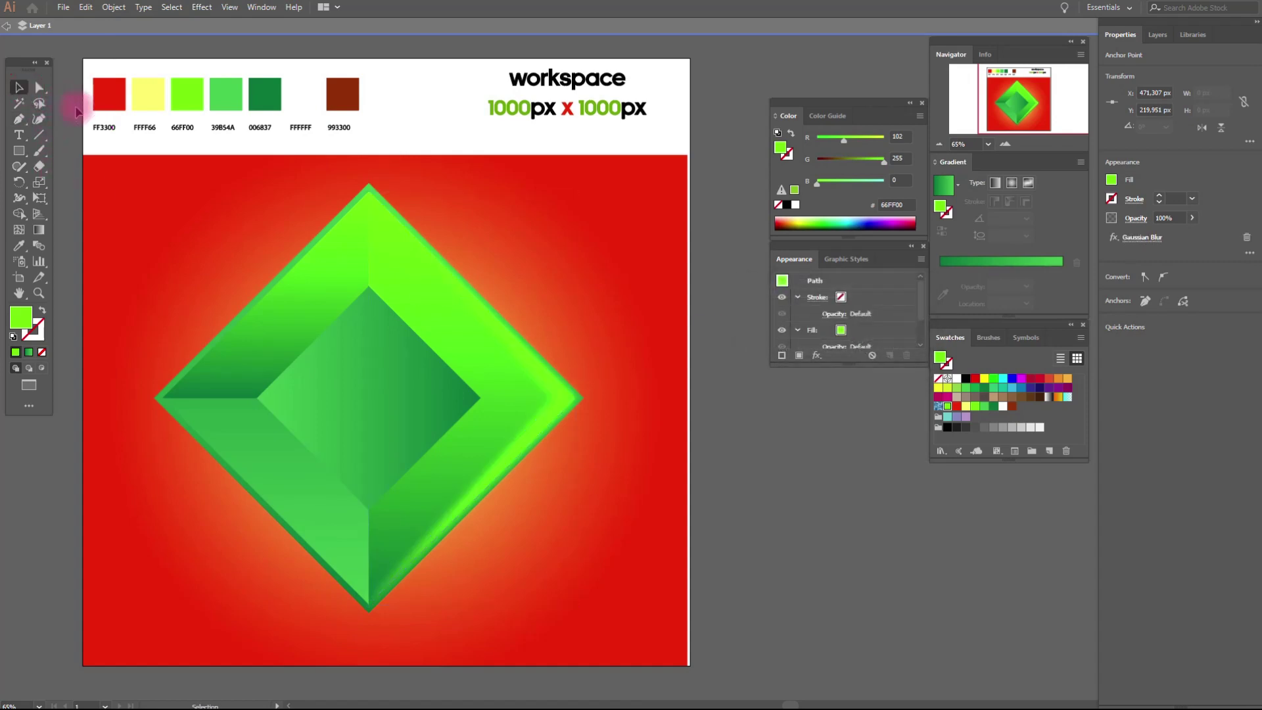
pyautogui.click(18, 121)
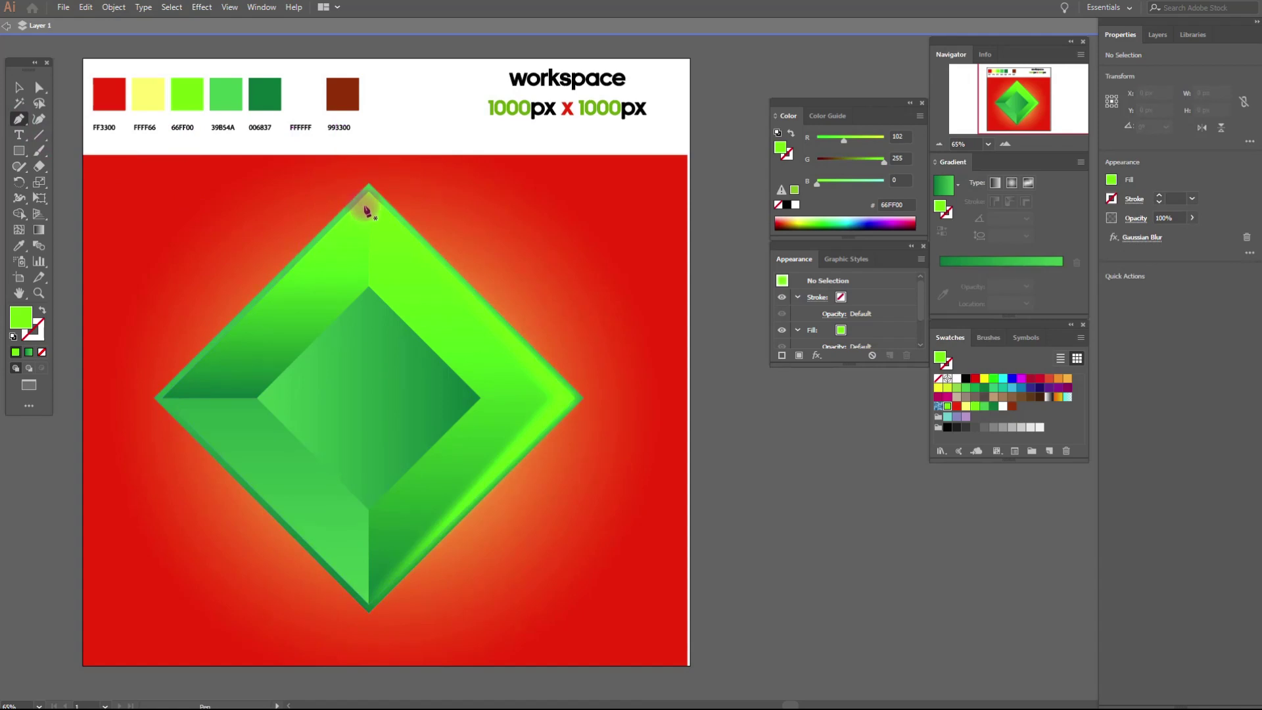
# Draw a closed bevel shape from the gem's top corner to its left corner and the inner left corner
pyautogui.click(368, 190)
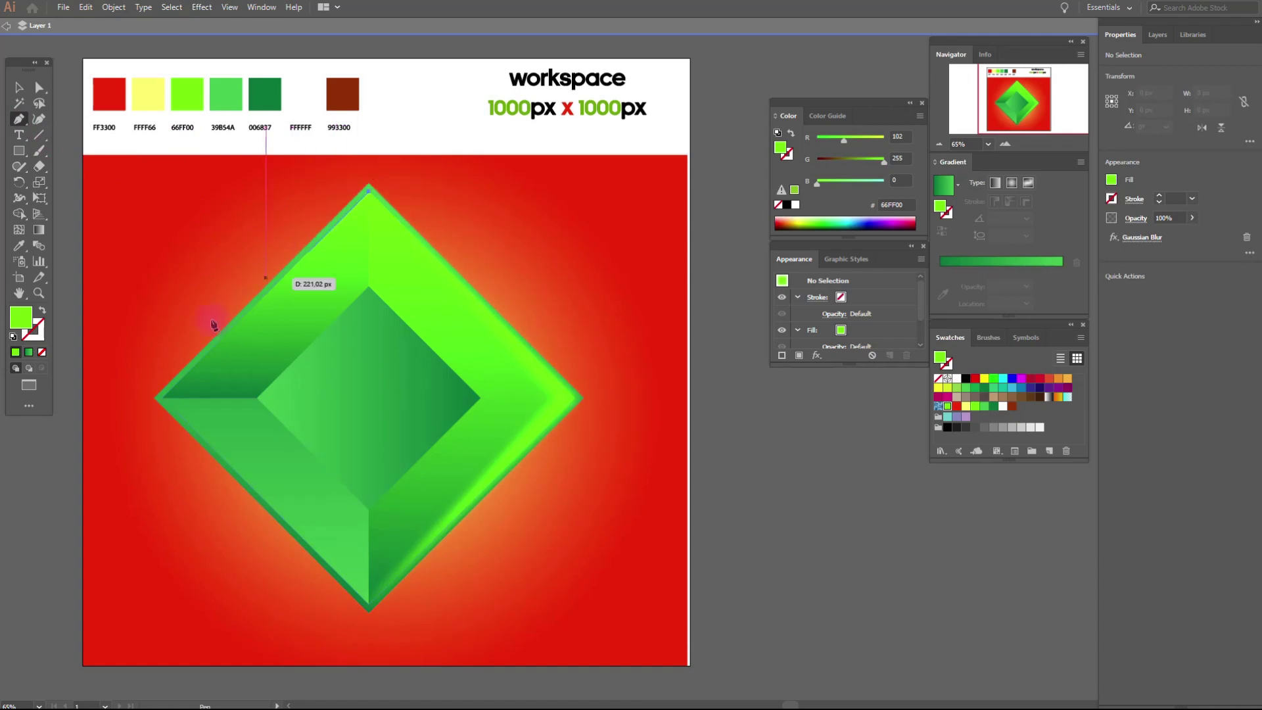
pyautogui.click(164, 398)
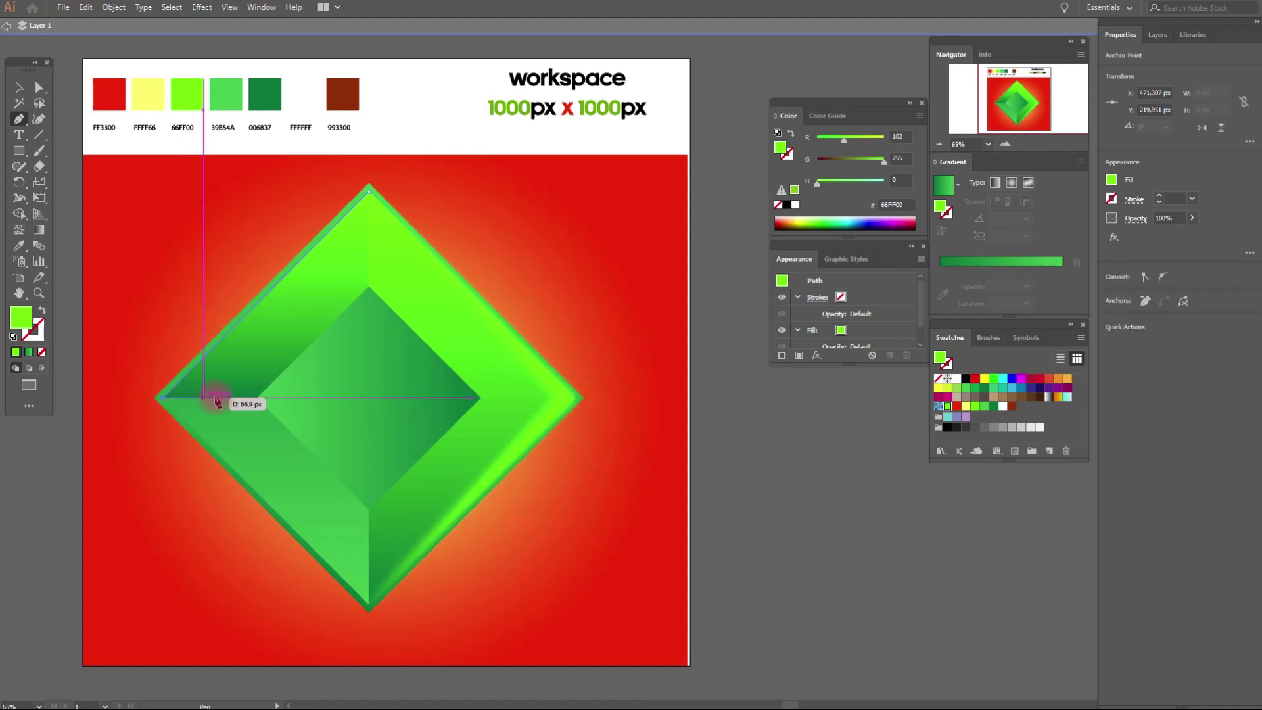
pyautogui.click(258, 397)
pyautogui.click(189, 389)
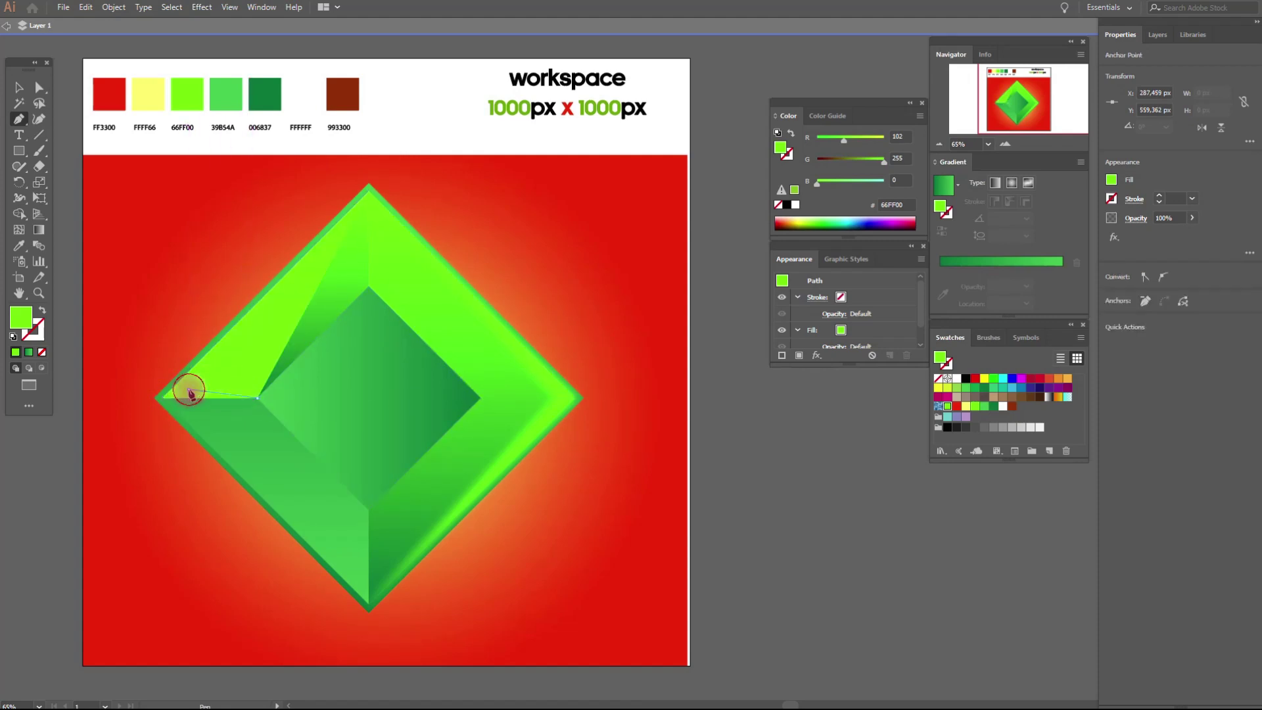
pyautogui.click(368, 191)
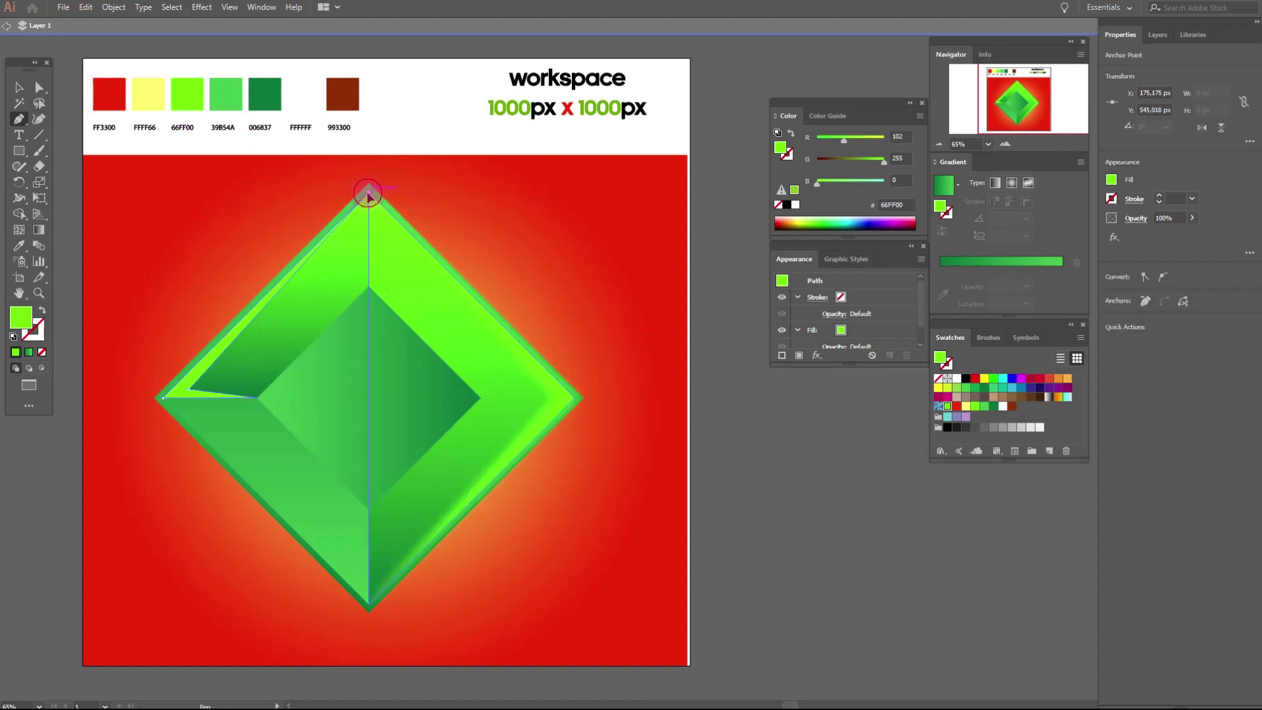
# Apply a Gaussian Blur to the upper-left bevel shape and deselect it
pyautogui.click(201, 7)
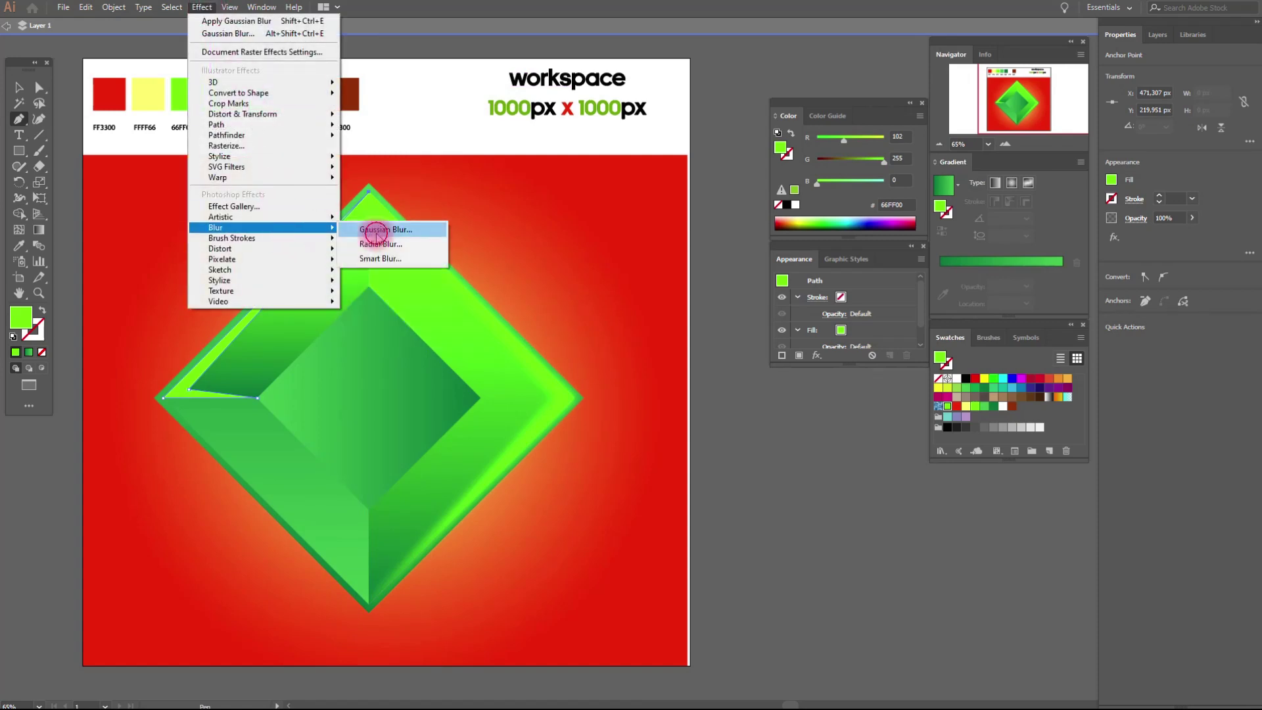
pyautogui.click(377, 230)
pyautogui.click(755, 349)
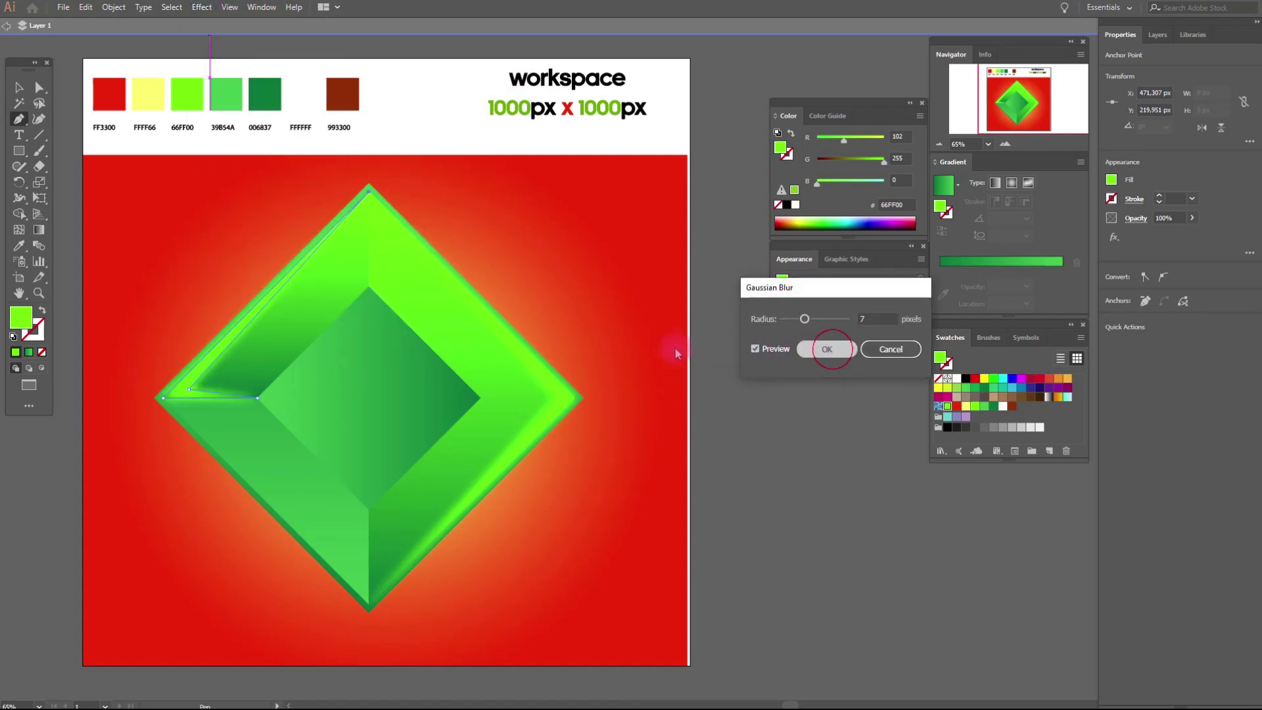
pyautogui.click(826, 349)
pyautogui.click(19, 87)
pyautogui.click(61, 140)
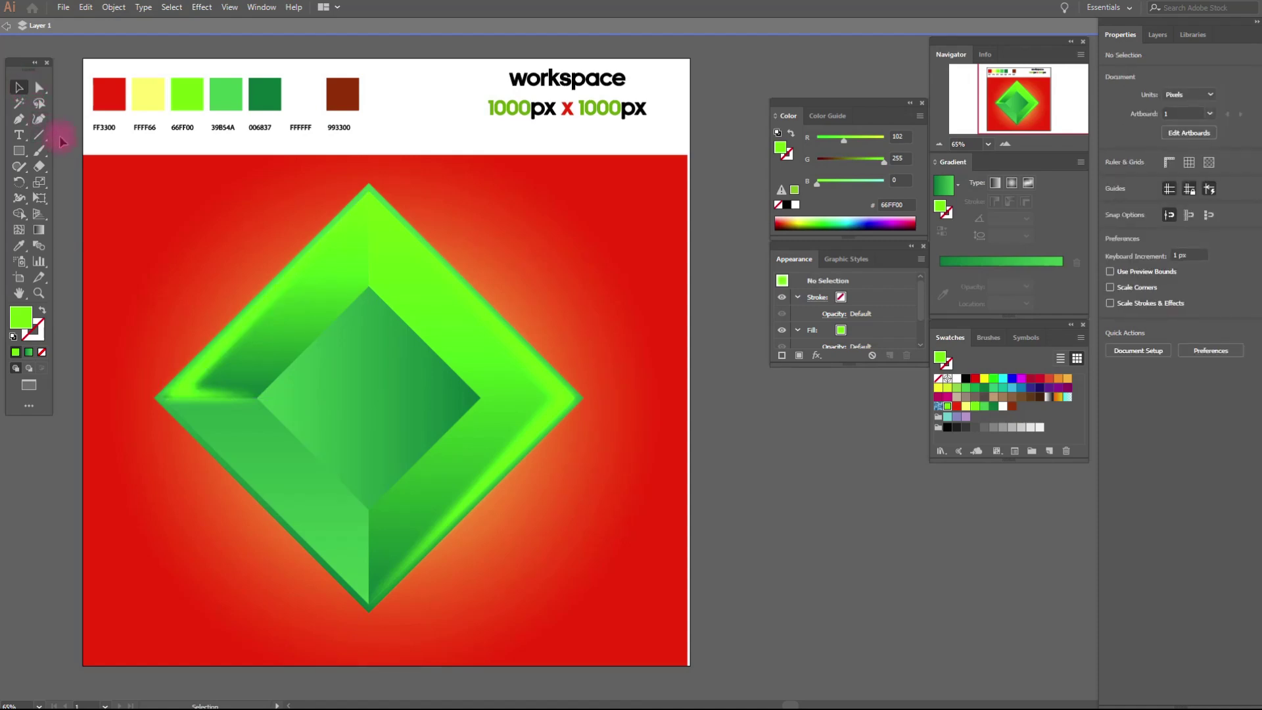
# Draw a thin closed sliver from the inner diamond's top corner down its left edge
pyautogui.click(19, 120)
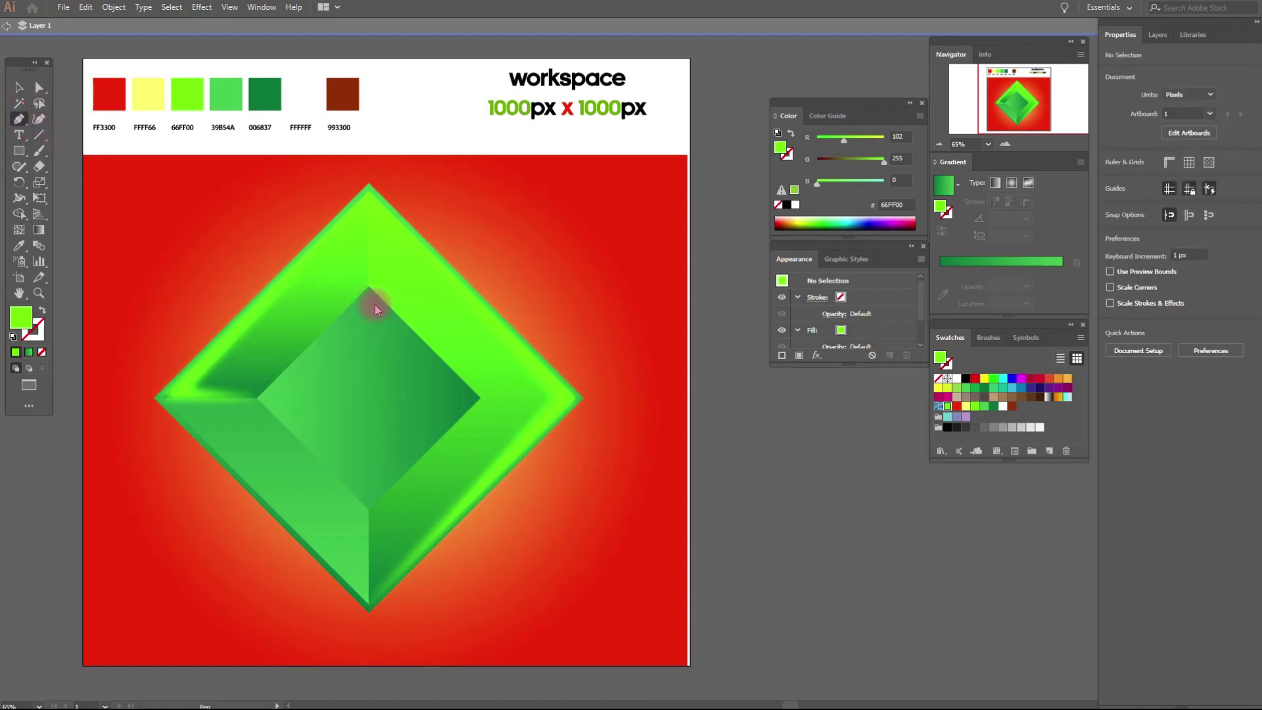
pyautogui.click(369, 288)
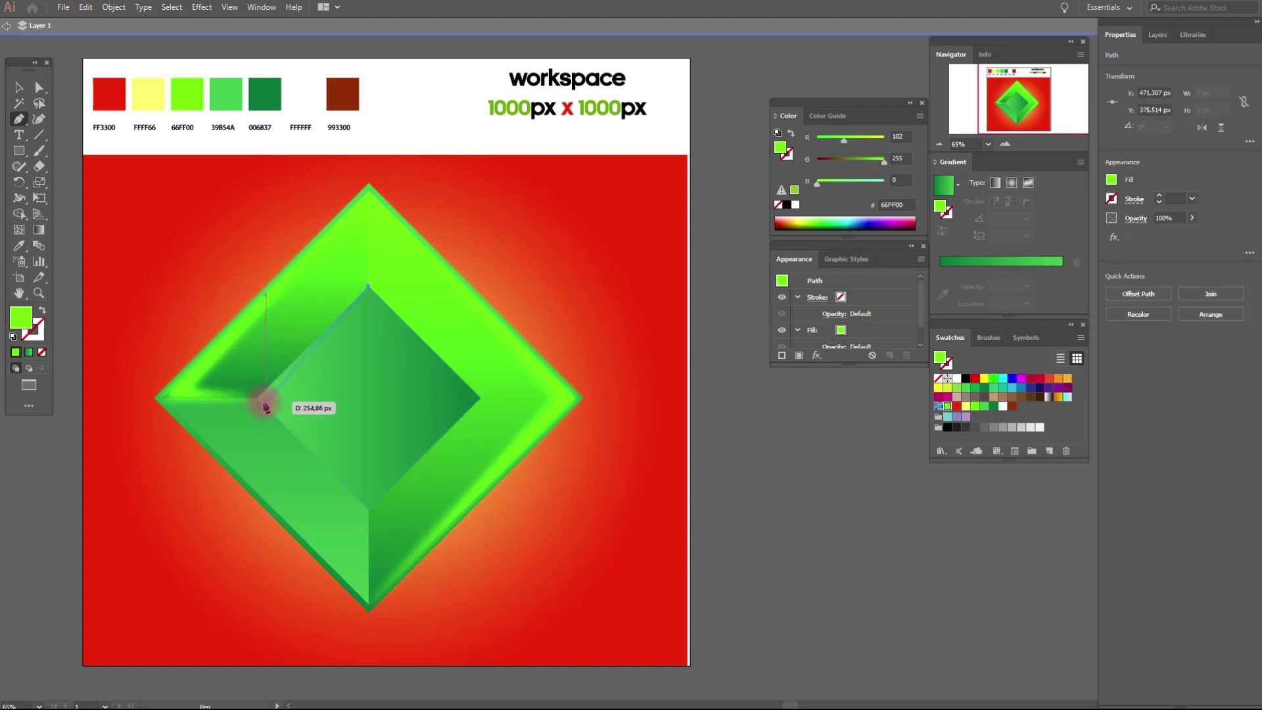
pyautogui.click(369, 513)
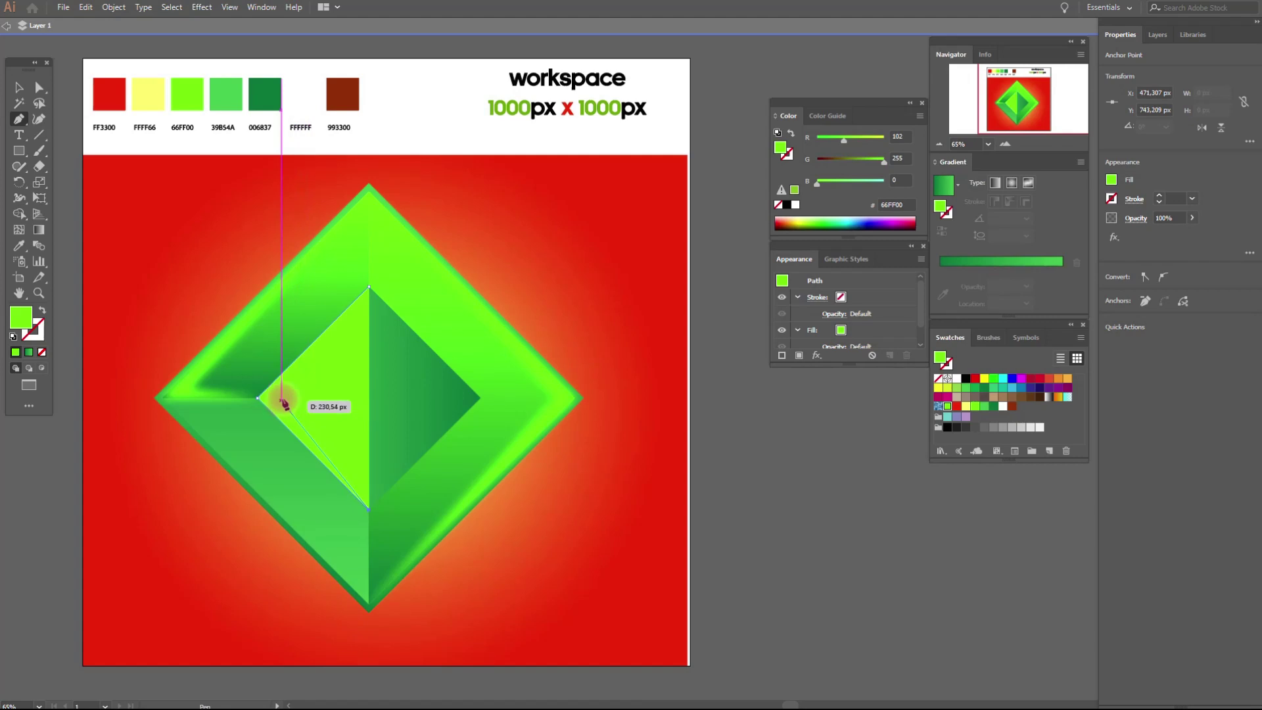
pyautogui.click(281, 397)
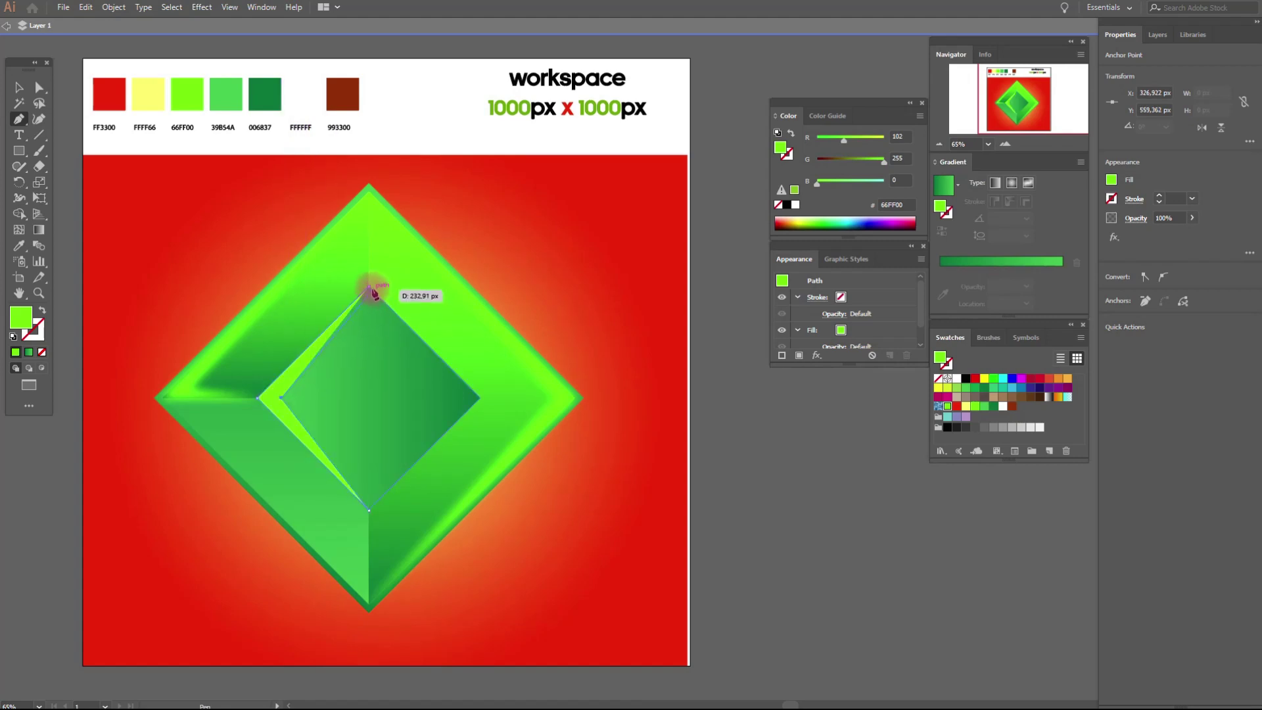
pyautogui.click(369, 288)
# Apply a Gaussian Blur to the inner-diamond sliver and deselect it
pyautogui.click(202, 7)
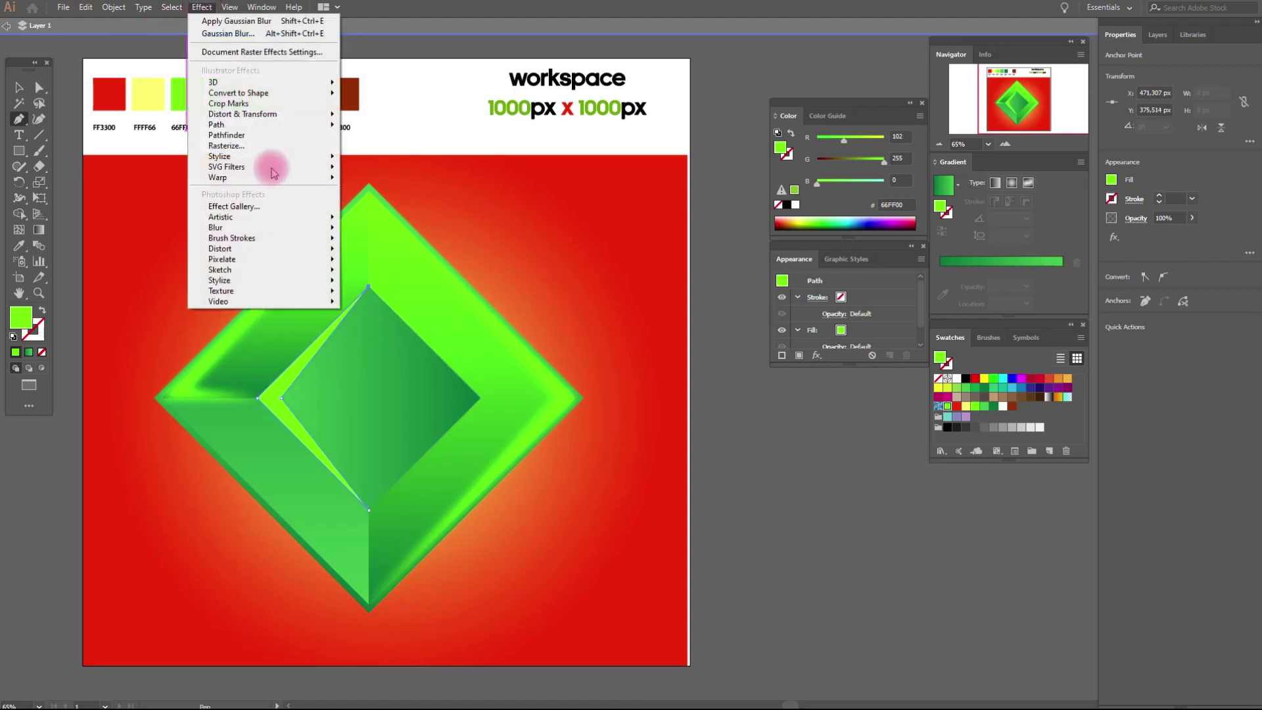
pyautogui.click(383, 228)
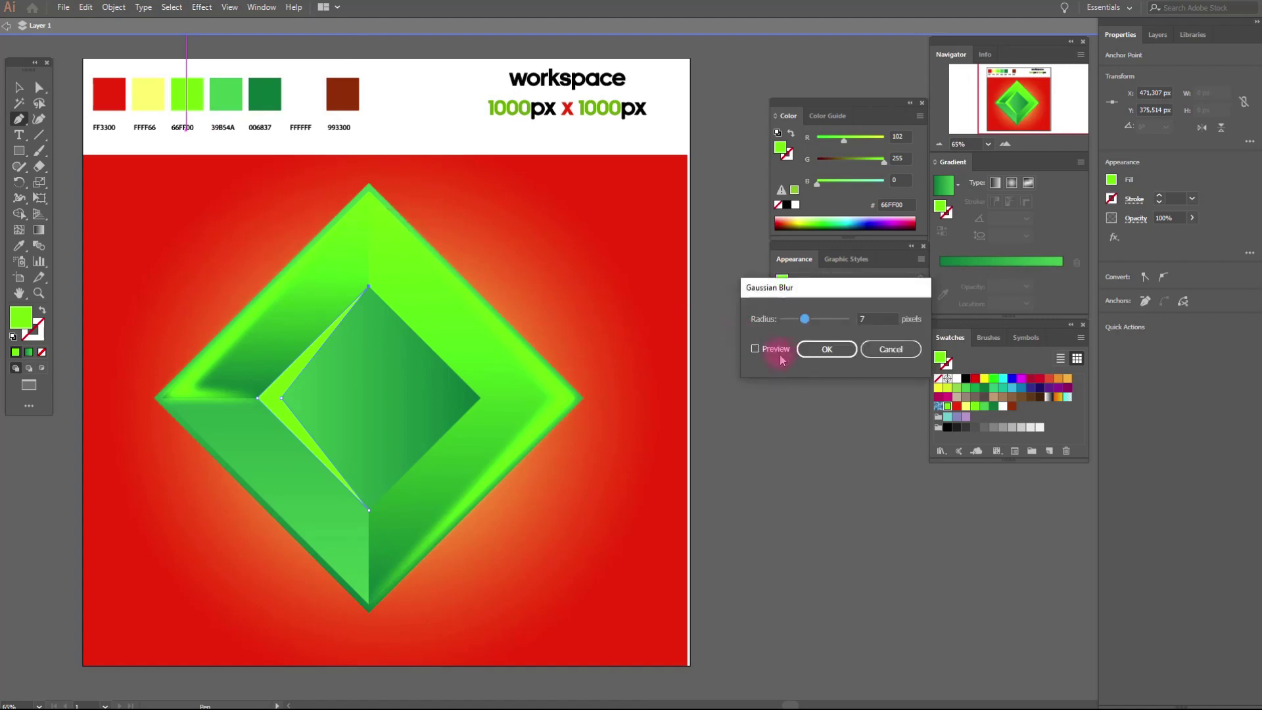
pyautogui.click(756, 349)
pyautogui.click(825, 349)
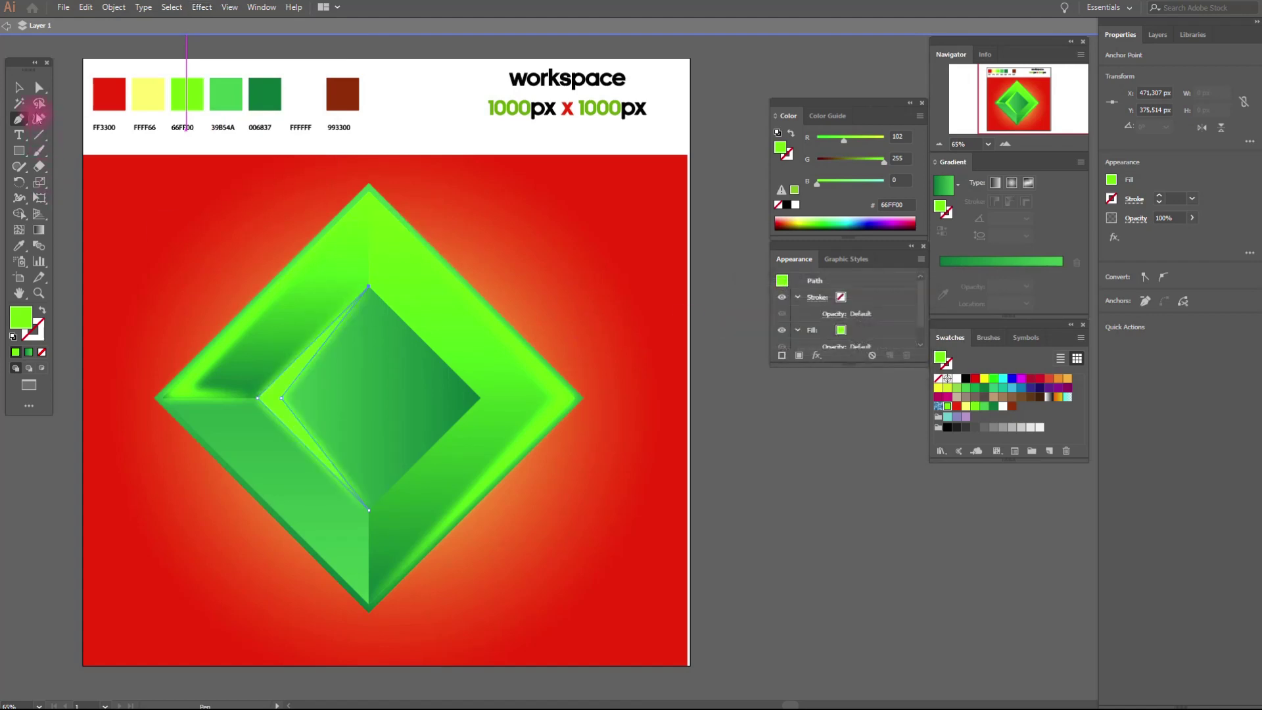
pyautogui.click(20, 90)
pyautogui.click(61, 114)
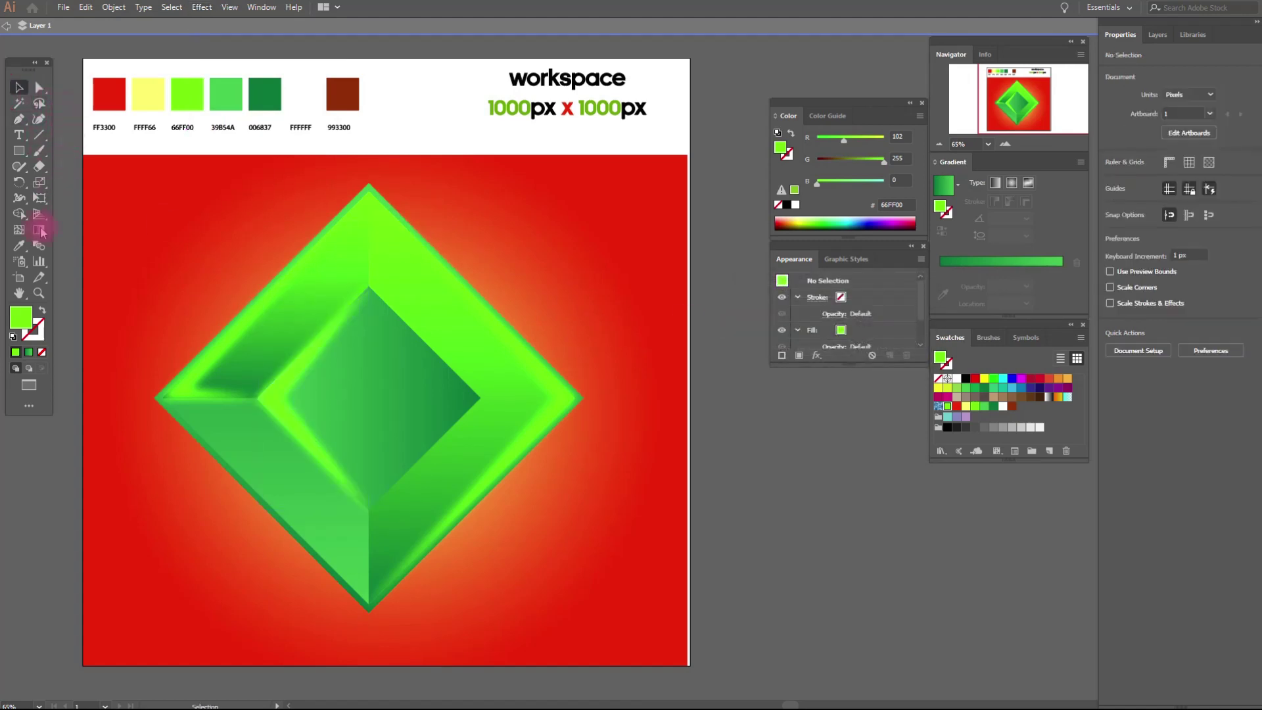
# Draw a closed sliver linking the inner bottom corner, the gem's bottom corner and its left corner
pyautogui.click(20, 120)
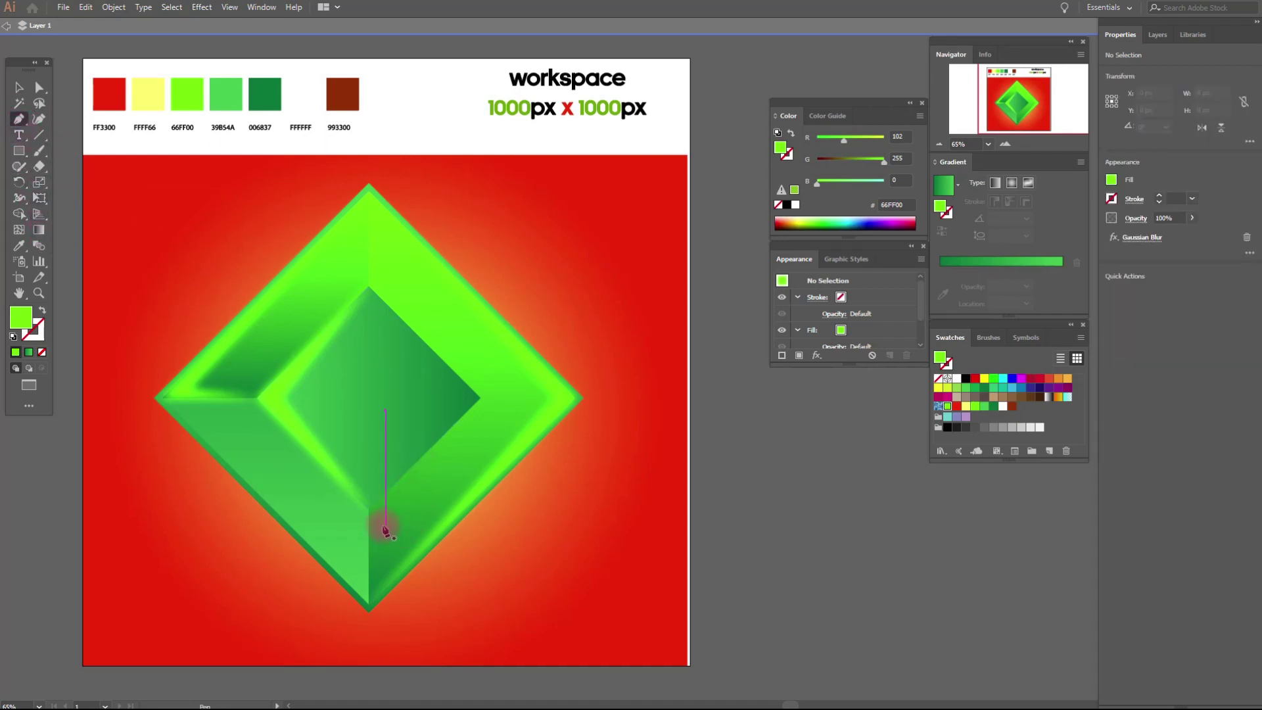
pyautogui.click(369, 510)
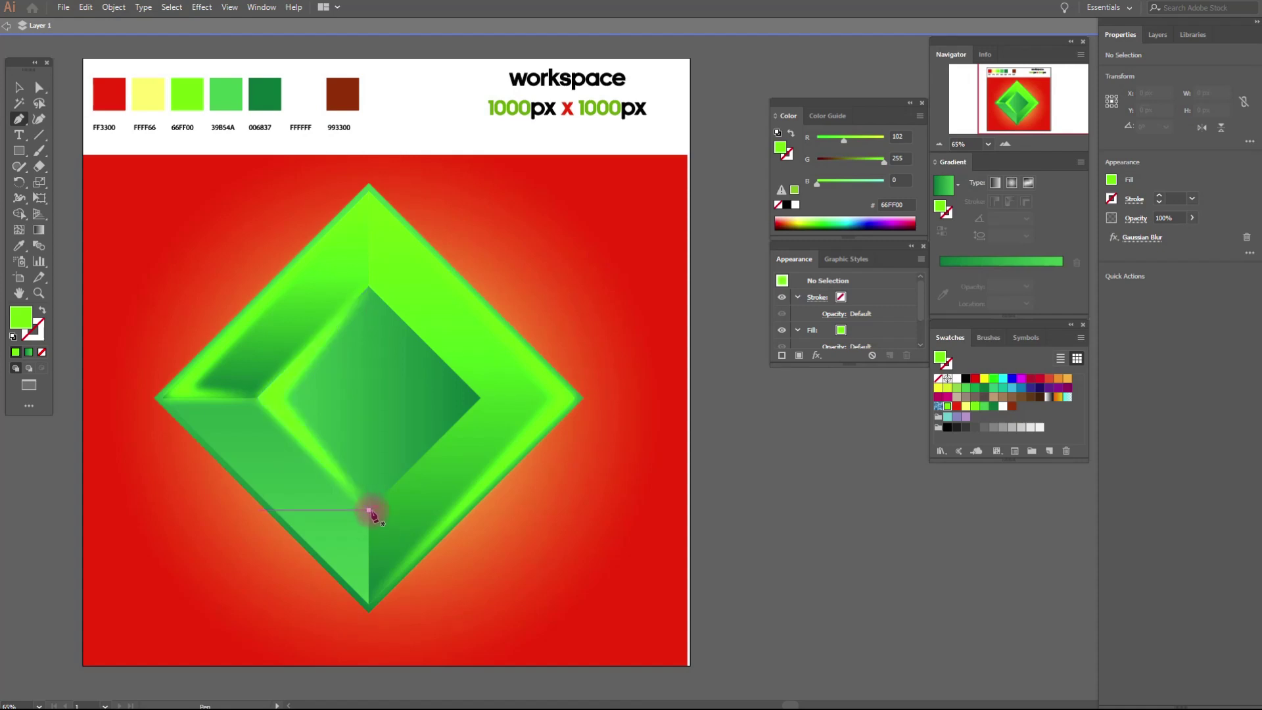
pyautogui.click(369, 510)
pyautogui.click(369, 603)
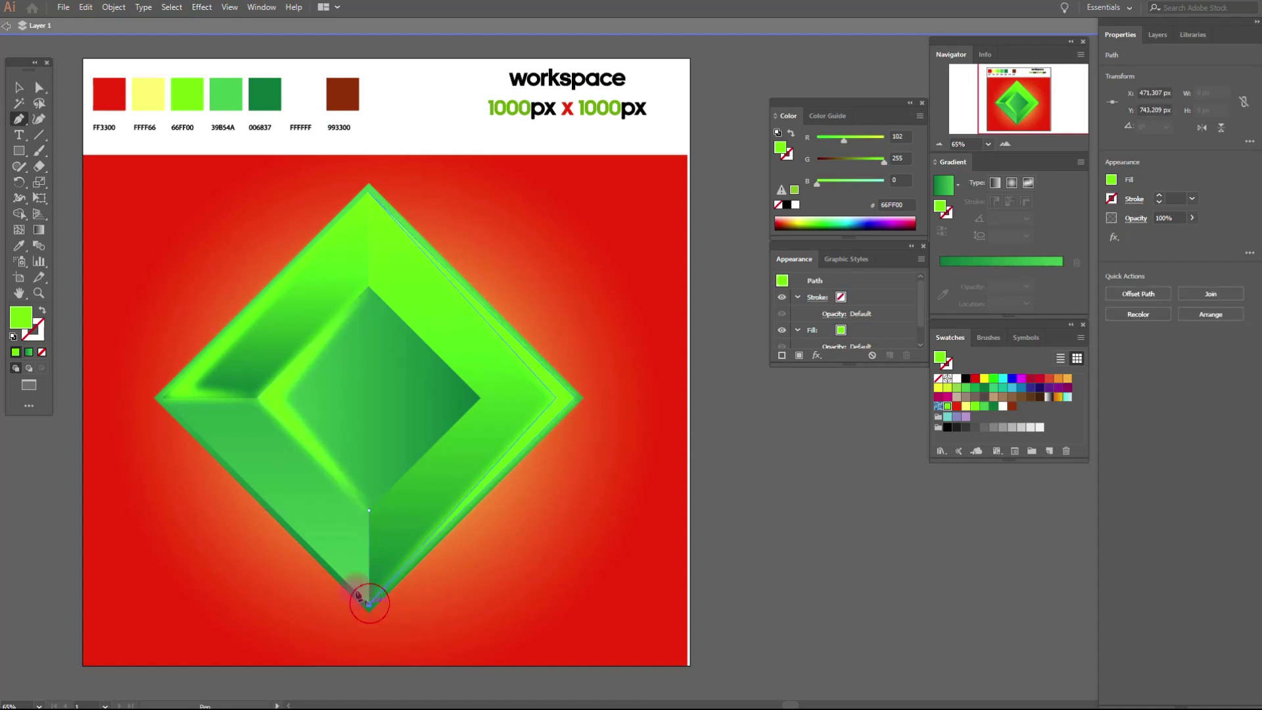
pyautogui.click(163, 398)
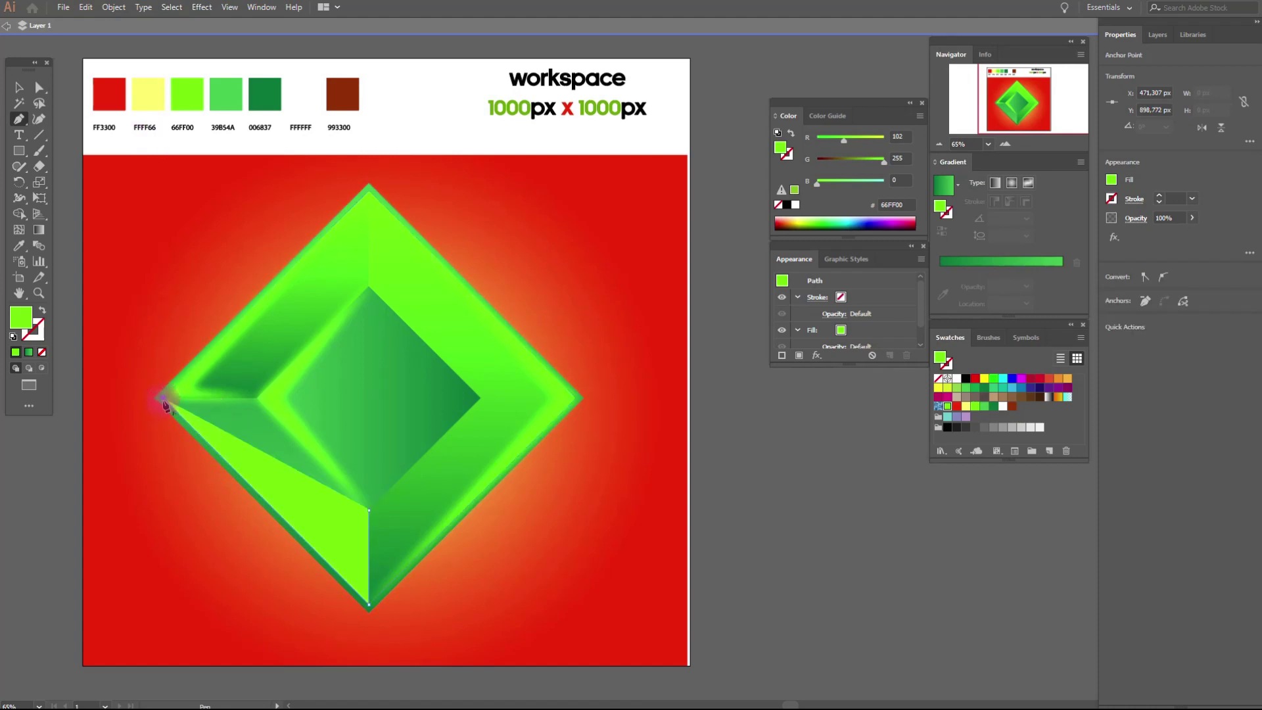
pyautogui.click(359, 583)
pyautogui.click(368, 510)
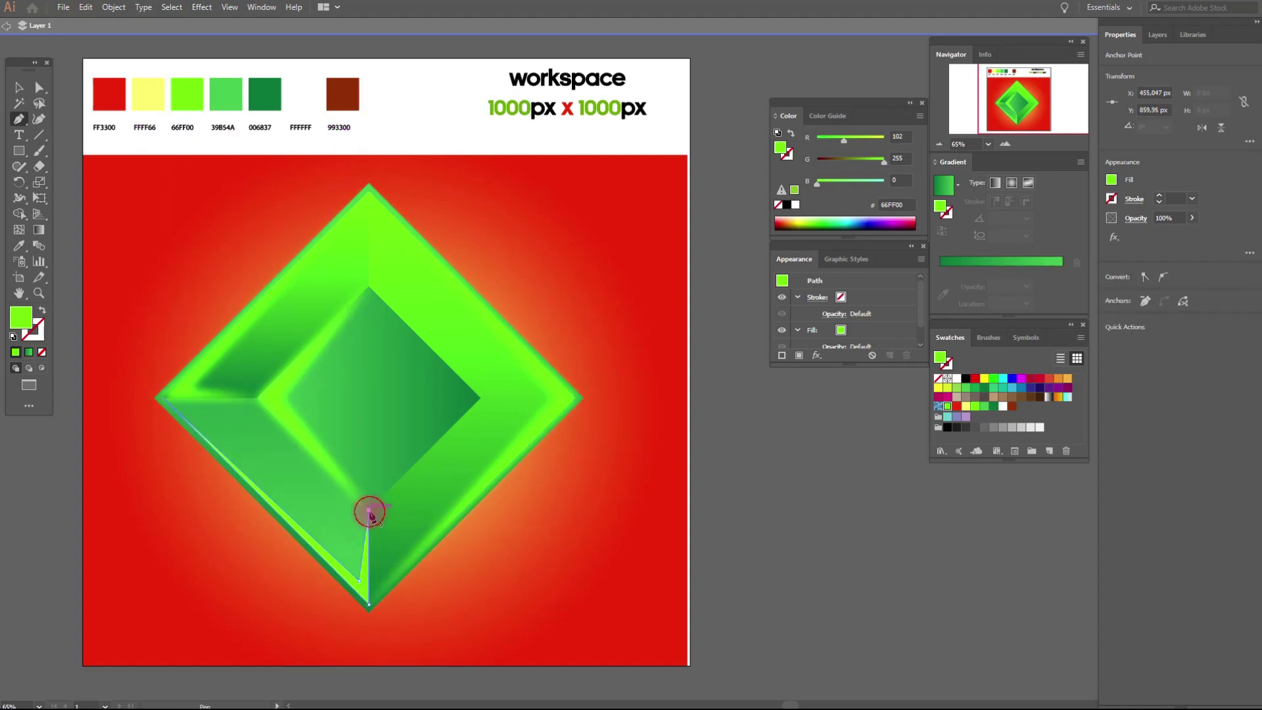
# Apply a Gaussian Blur to the lower-left sliver and deselect it
pyautogui.click(202, 7)
pyautogui.moveTo(215, 227)
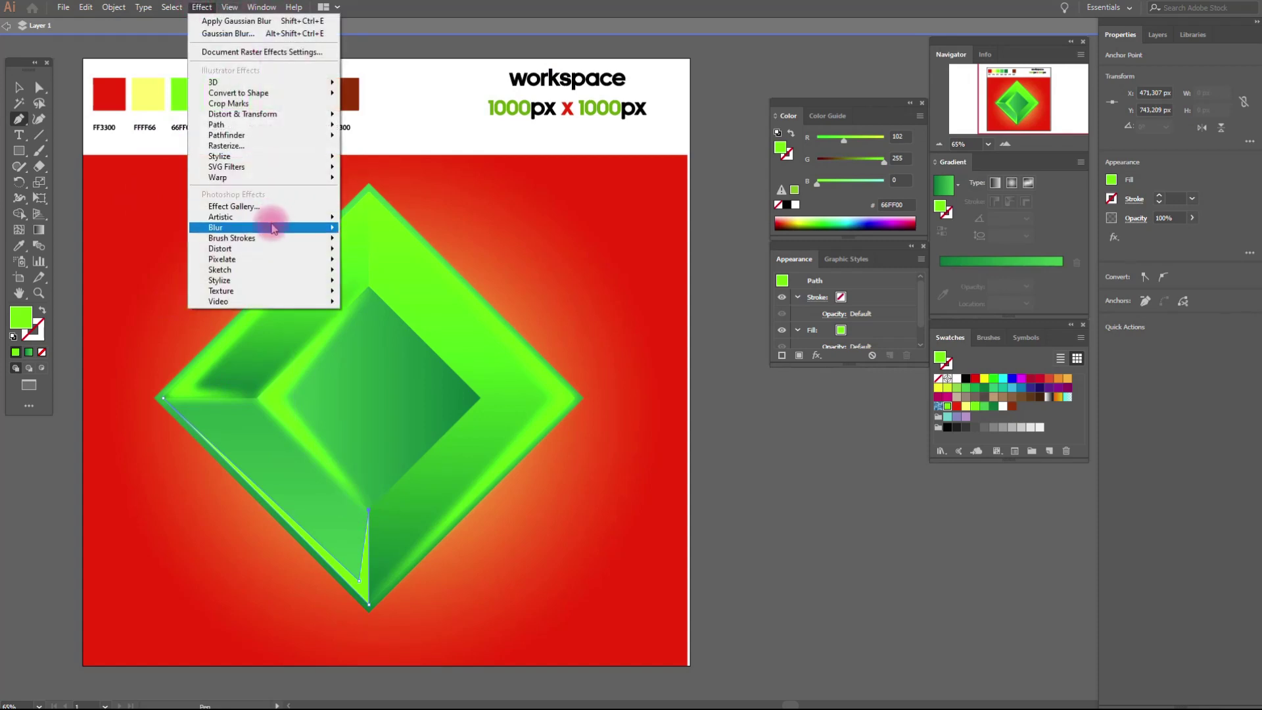
pyautogui.click(368, 231)
pyautogui.click(774, 354)
pyautogui.click(828, 351)
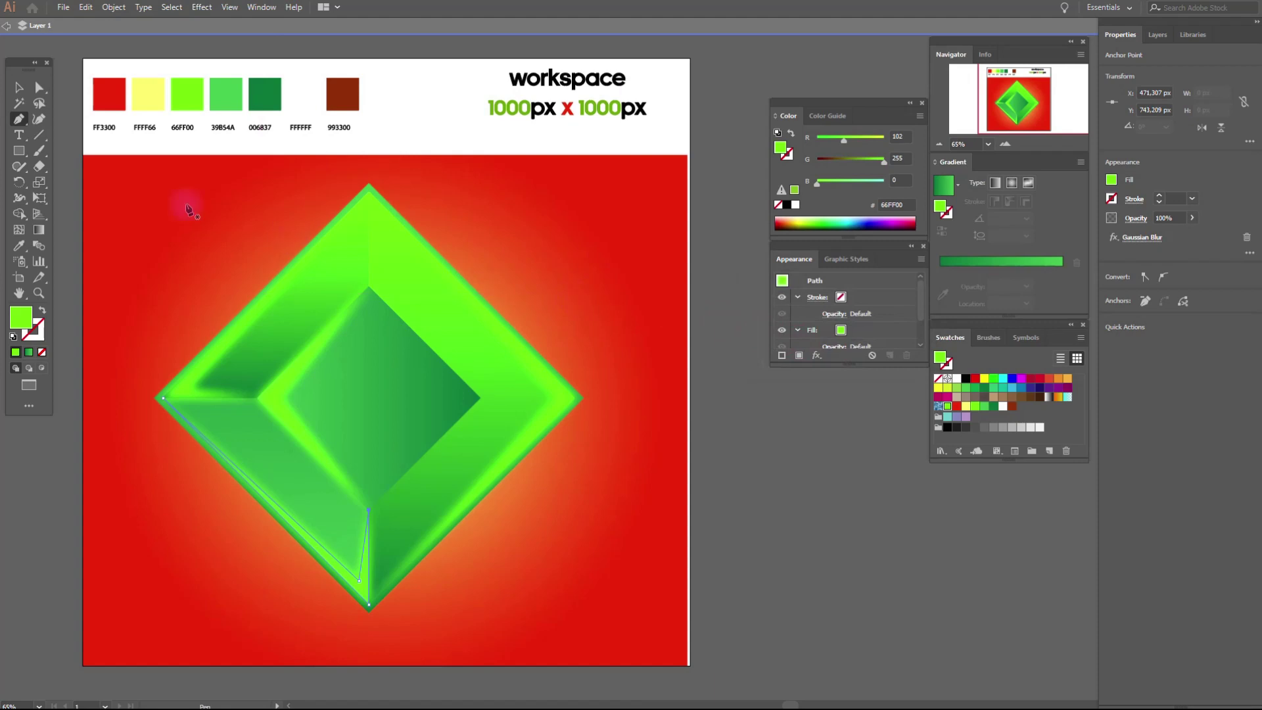
pyautogui.click(18, 87)
pyautogui.click(739, 426)
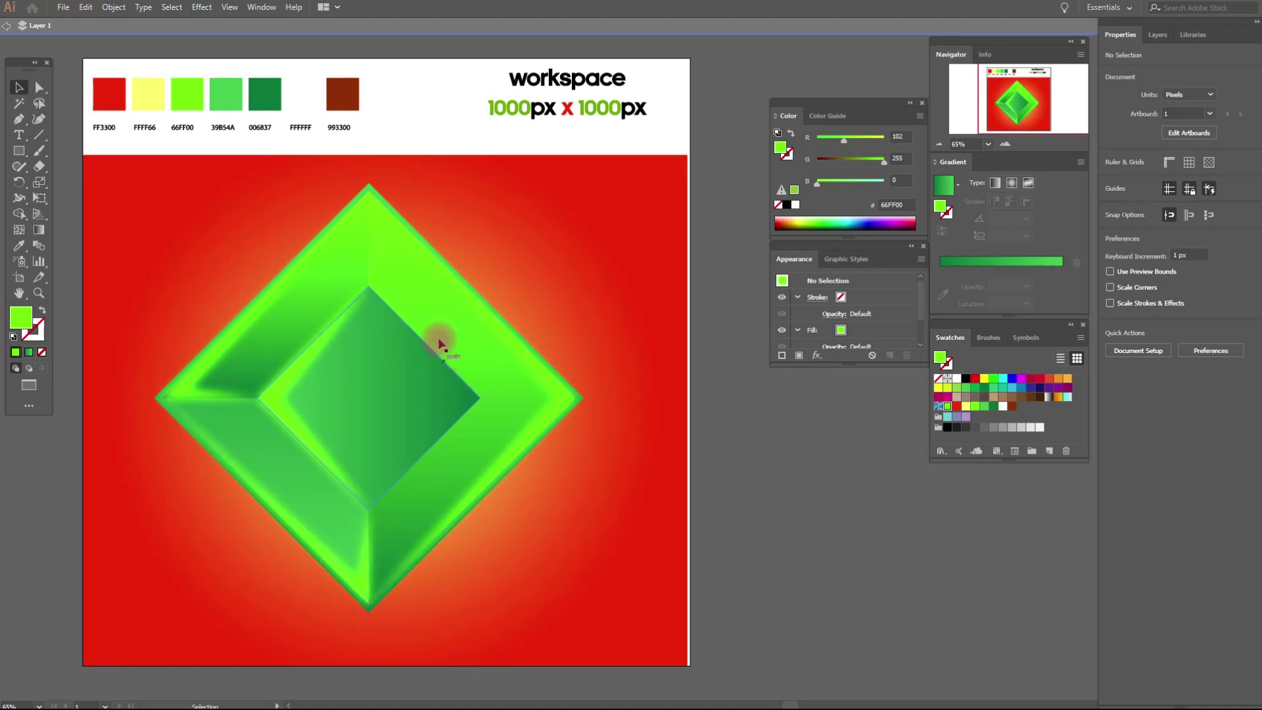
# Paste a copy of the outer diamond in front, send it one level back, and nudge it down
pyautogui.click(370, 186)
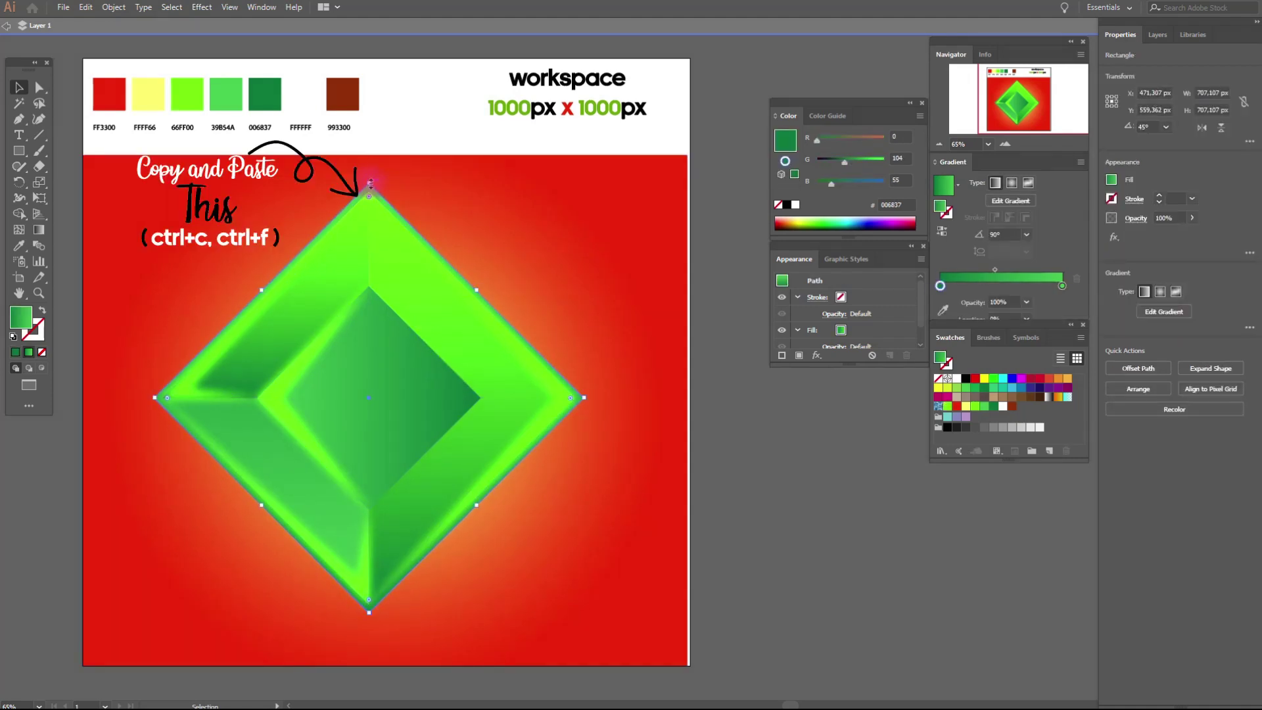
pyautogui.press('a')
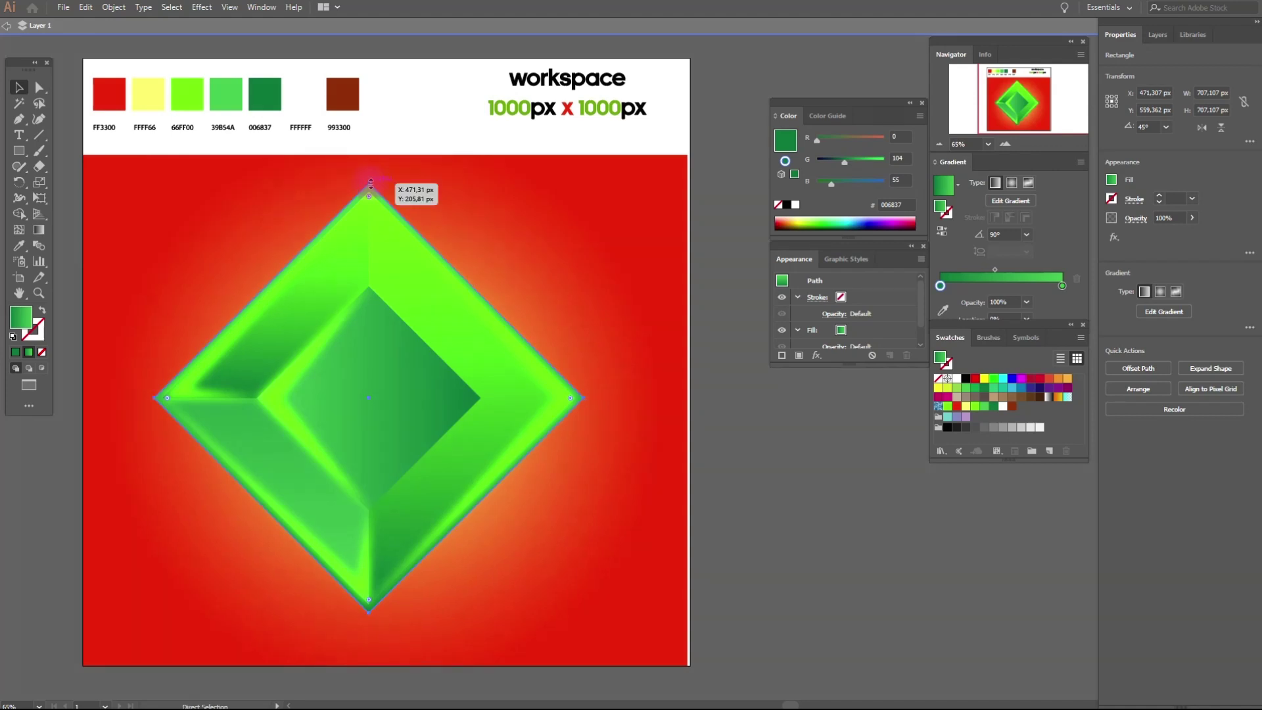
pyautogui.press('v')
pyautogui.rightClick(524, 293)
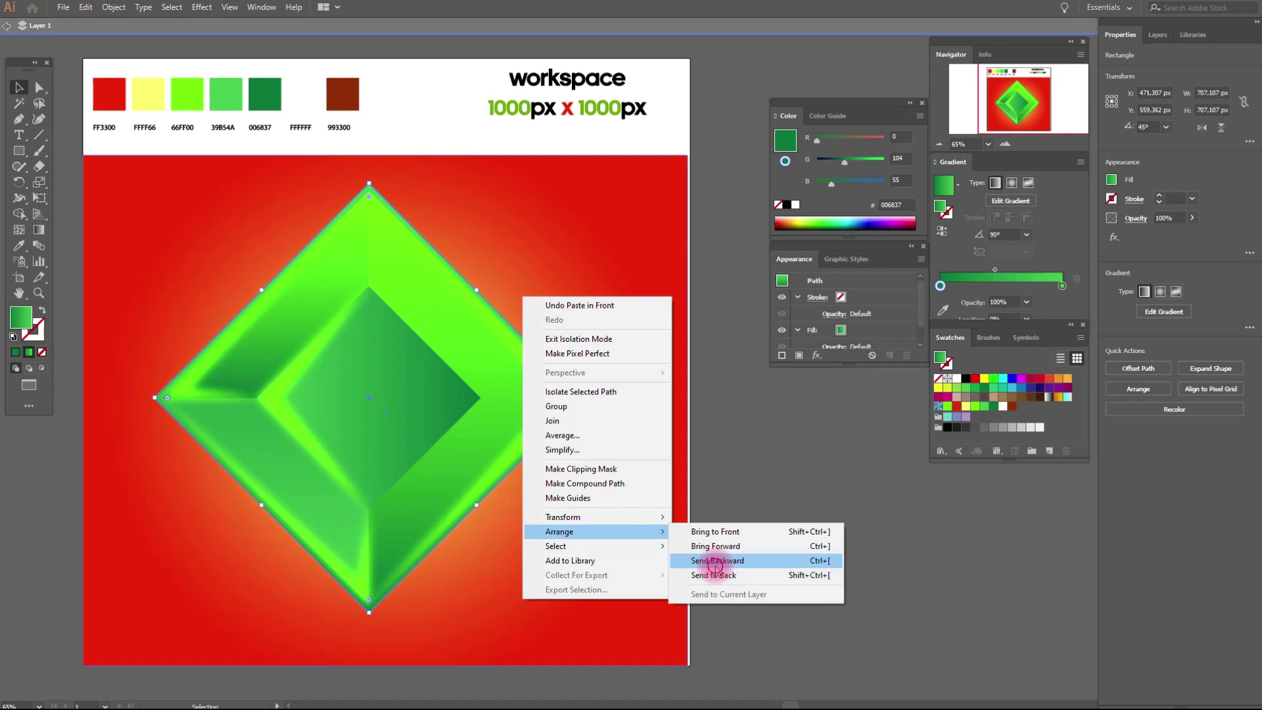
pyautogui.moveTo(558, 531)
pyautogui.click(716, 569)
pyautogui.hotkey('shift', 'Down')
pyautogui.hotkey('shift', 'Down')
pyautogui.hotkey('shift', 'Down')
# Fill the copy with dark brown 993300 and set its blend mode to Multiply
pyautogui.click(19, 246)
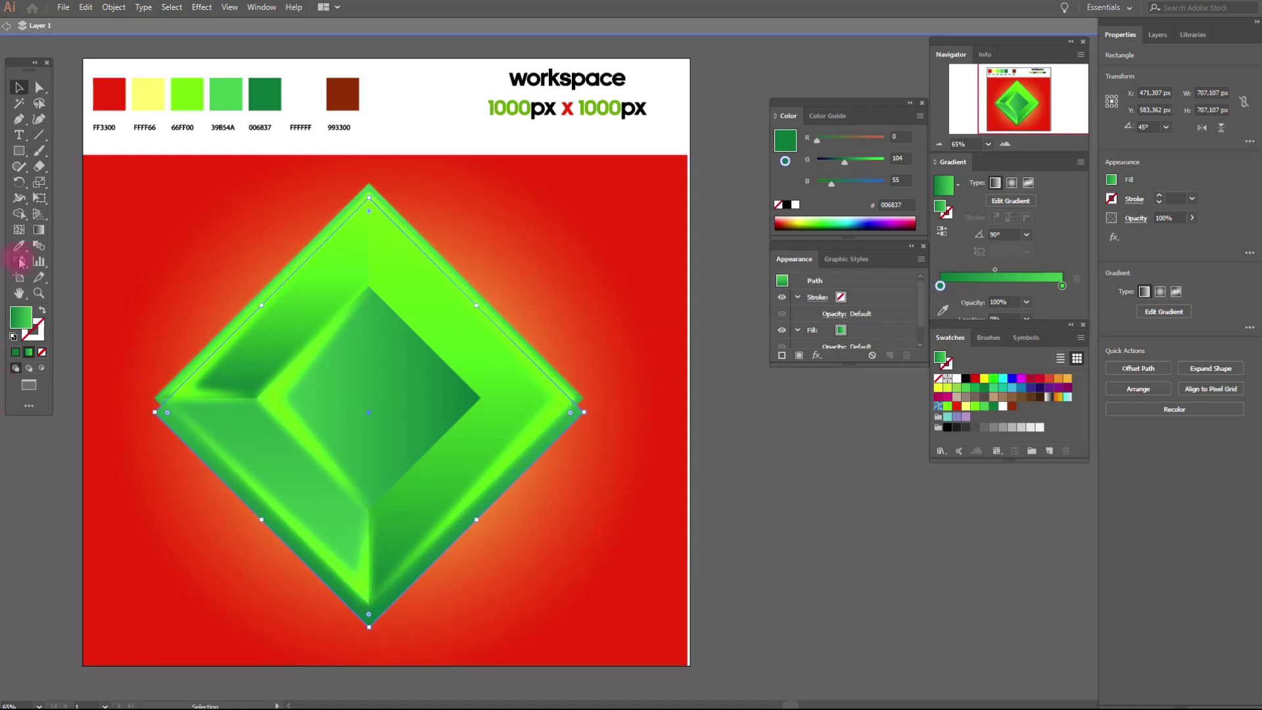
pyautogui.click(355, 99)
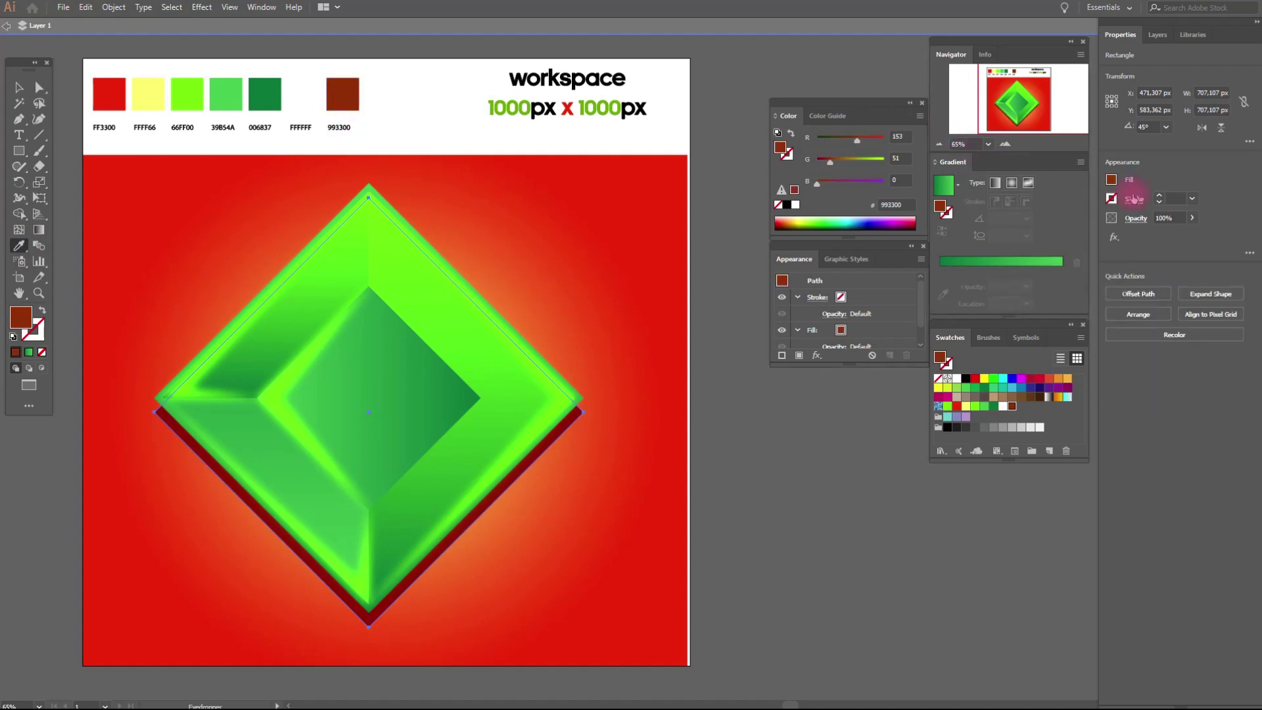
pyautogui.click(1137, 219)
pyautogui.click(1045, 243)
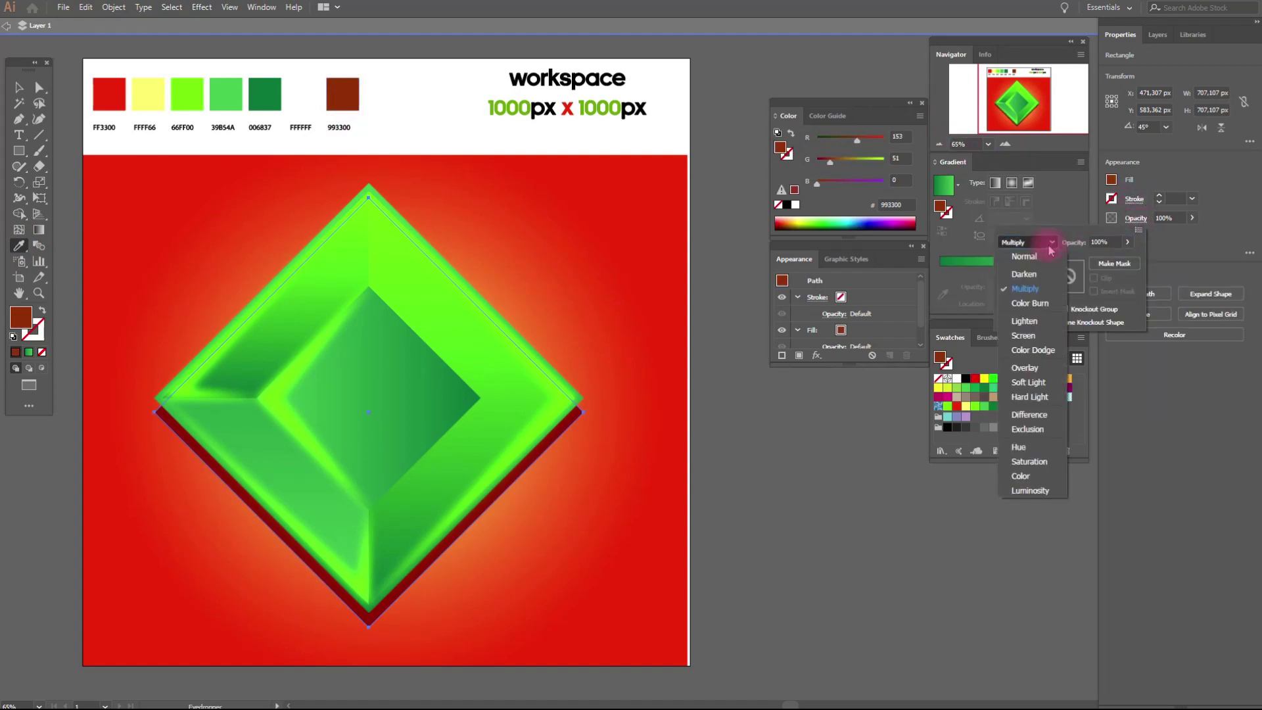
pyautogui.click(1025, 289)
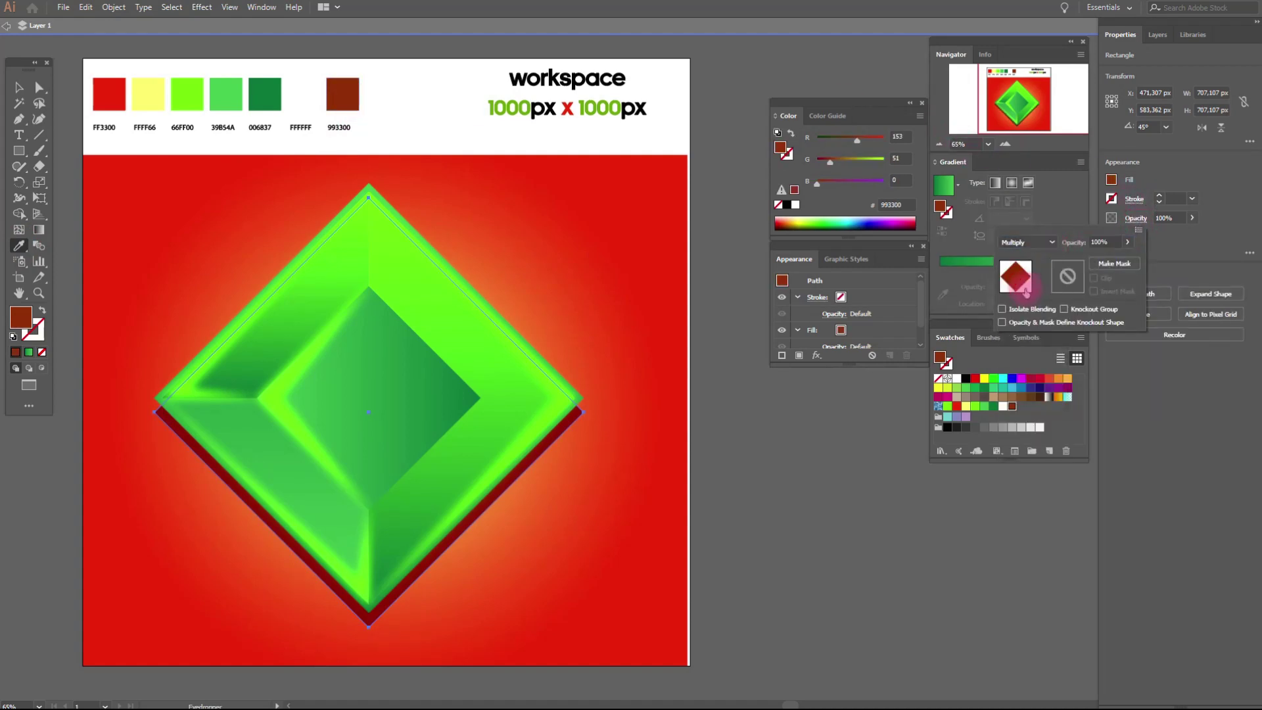
pyautogui.click(217, 14)
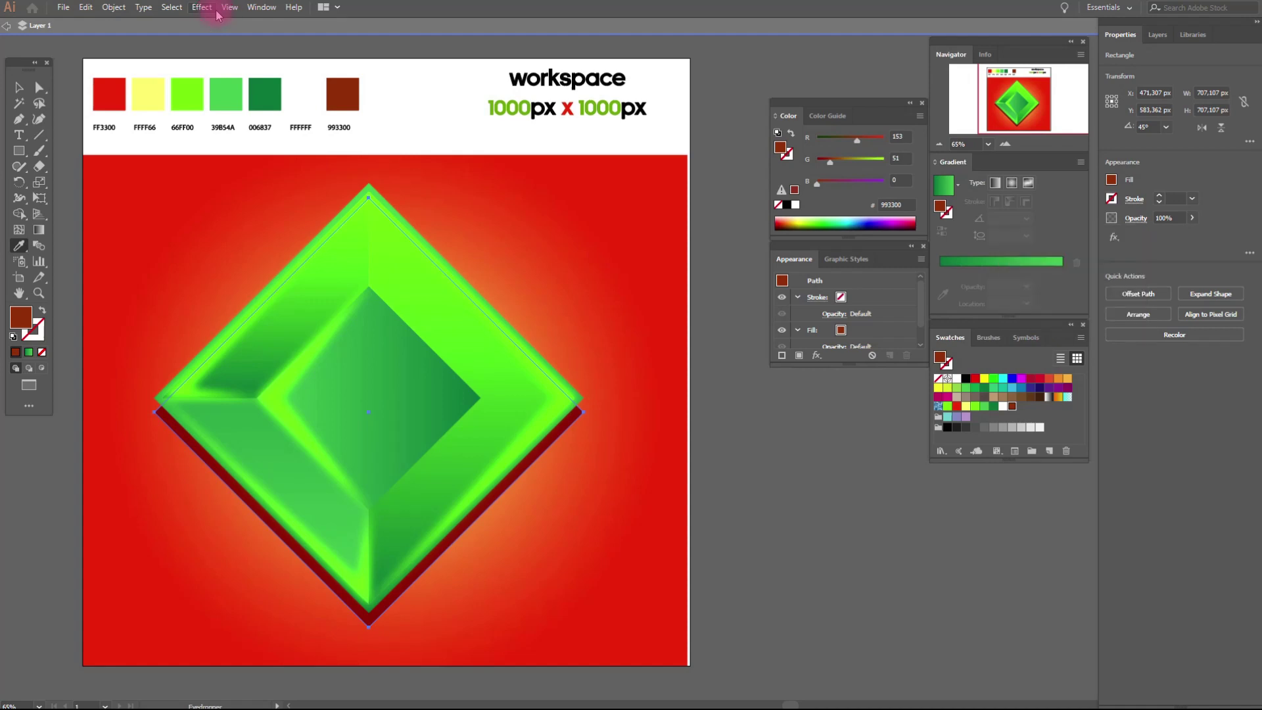
# Blur the brown shadow with a 13-pixel Gaussian Blur, then deselect
pyautogui.click(217, 13)
pyautogui.click(385, 229)
pyautogui.click(775, 352)
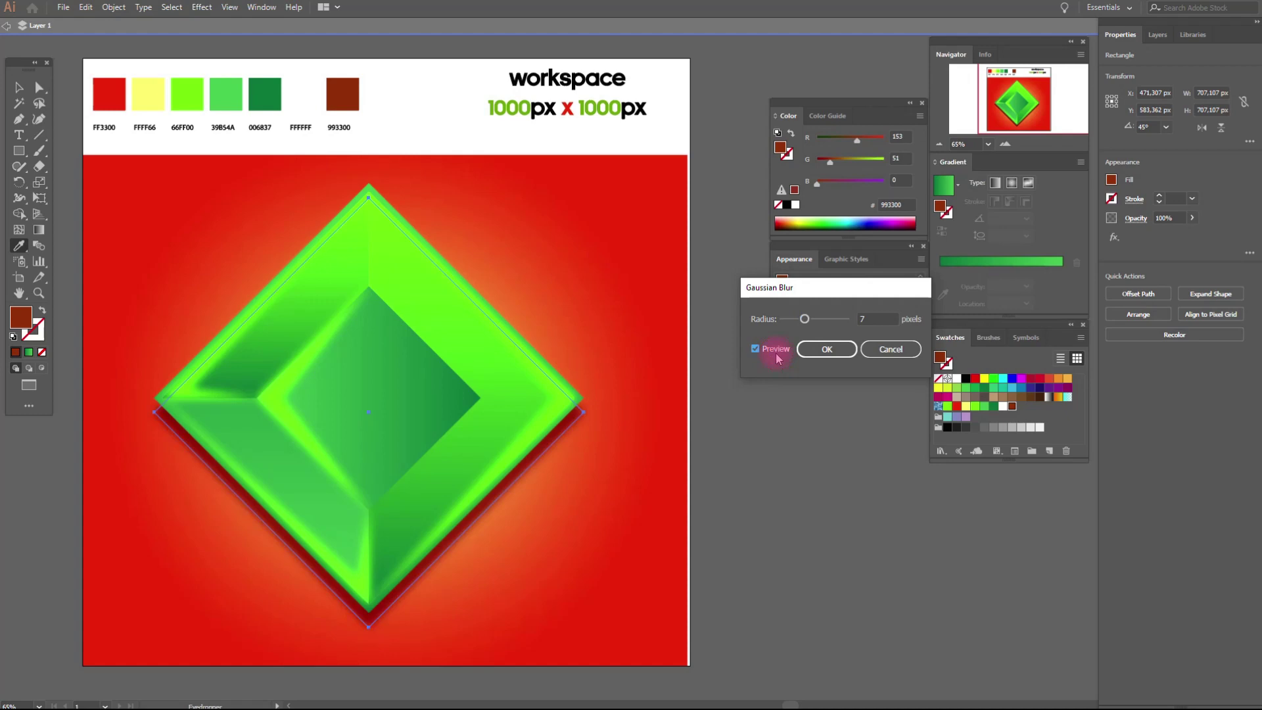
pyautogui.click(815, 320)
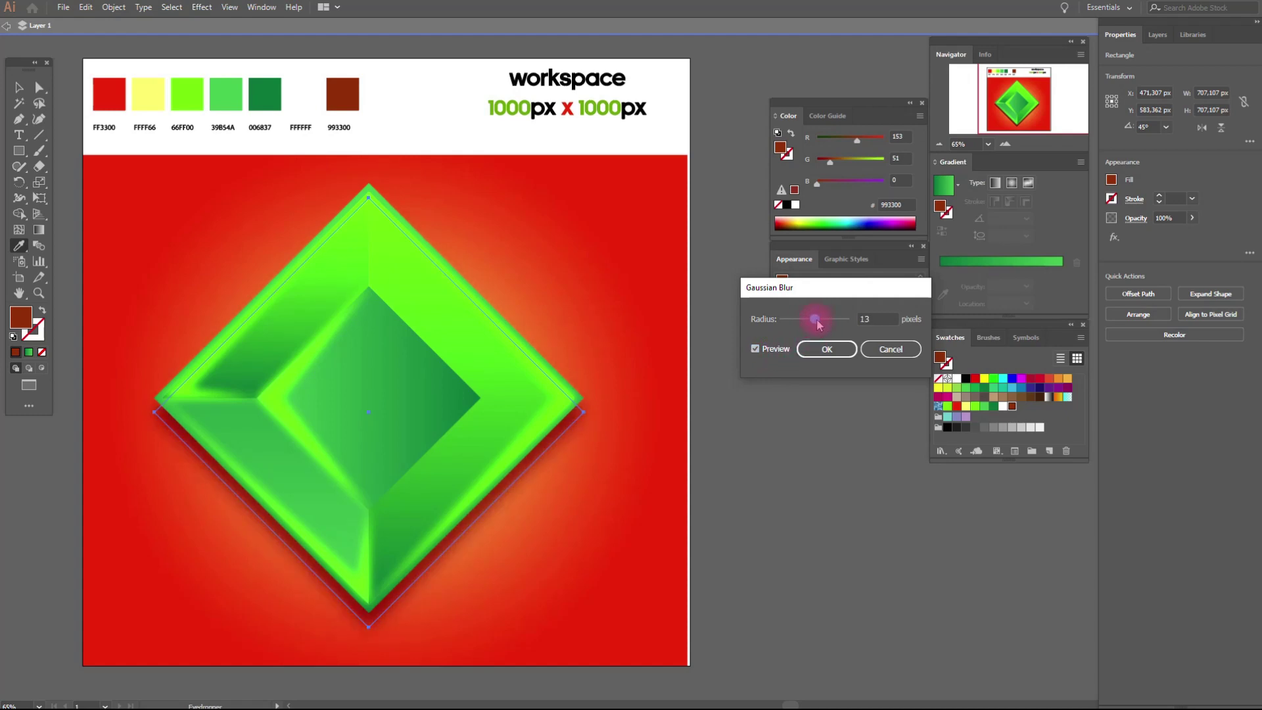
pyautogui.click(827, 349)
pyautogui.click(20, 87)
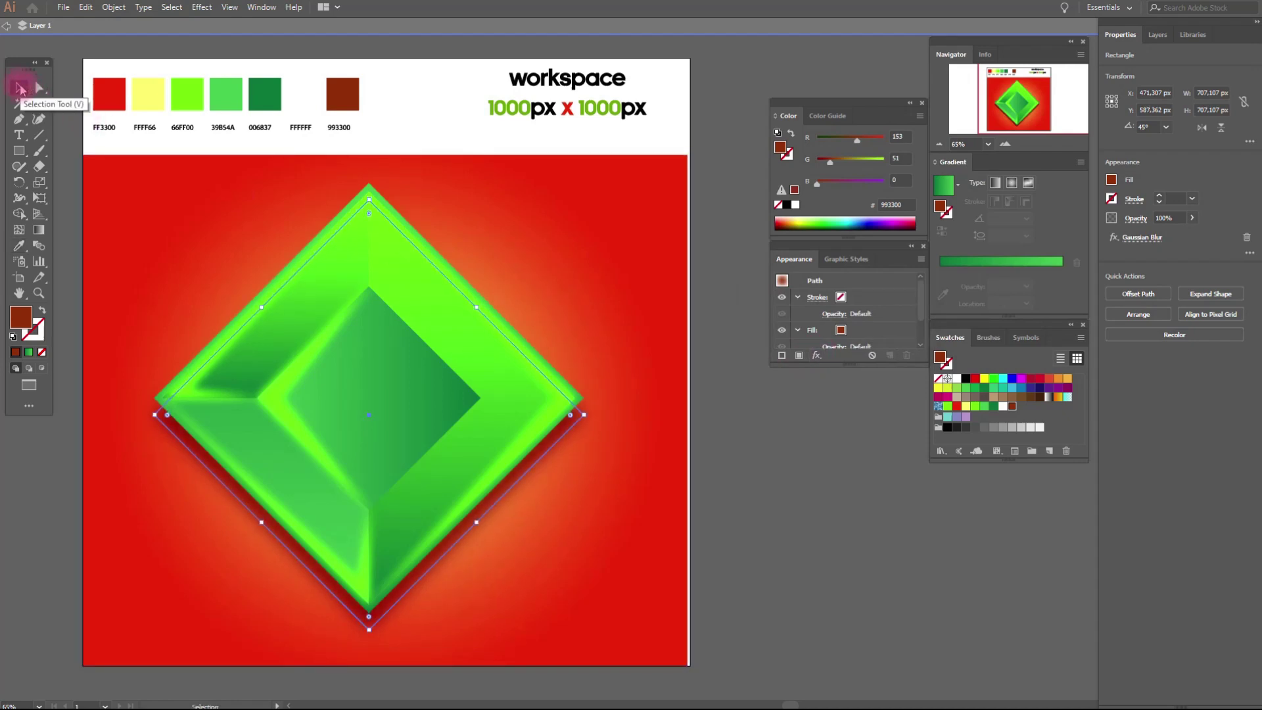
pyautogui.click(727, 285)
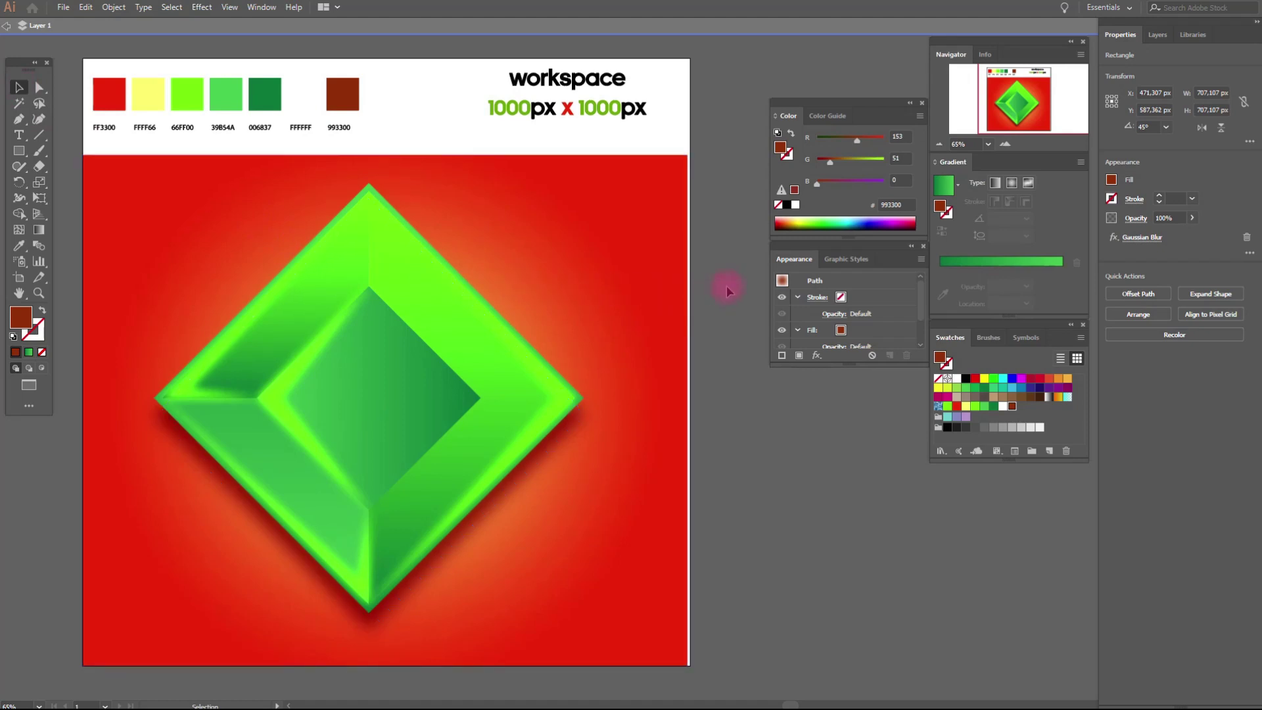
# Set the Star tool to 4 points, then make and delete a small test star
pyautogui.click(20, 152)
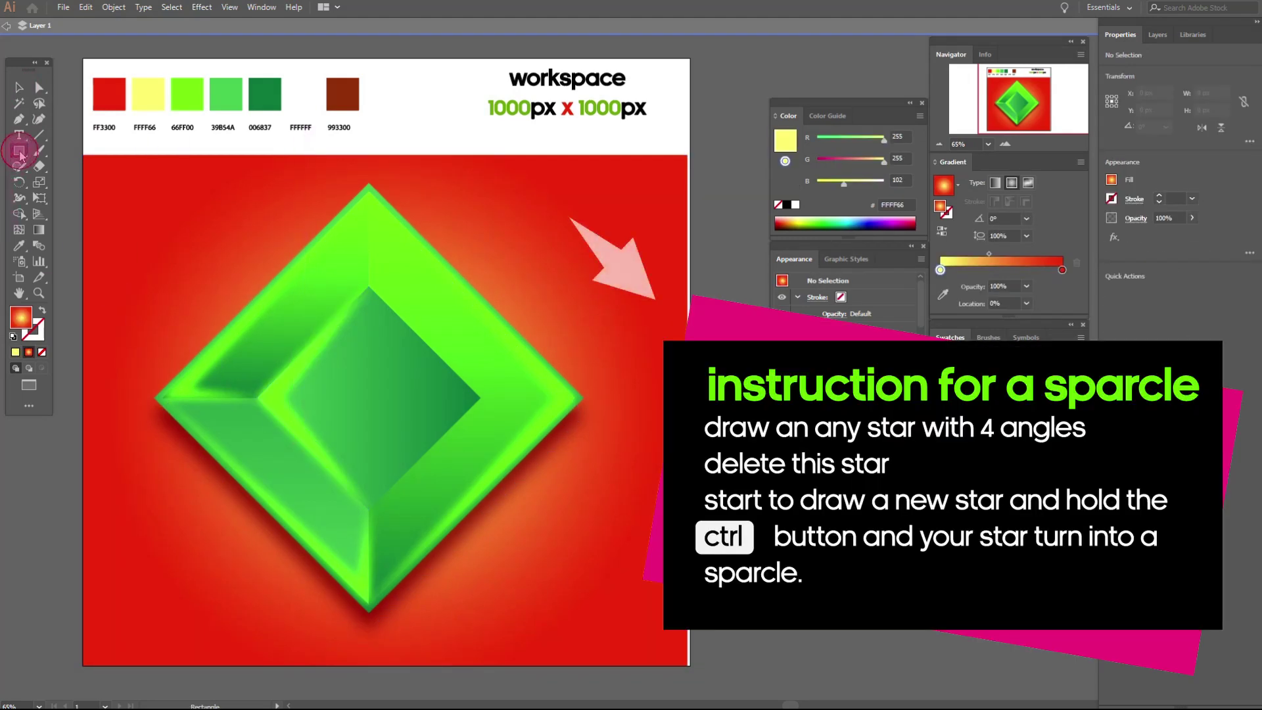
pyautogui.moveTo(20, 155); pyautogui.dragTo(68, 219)
pyautogui.click(67, 216)
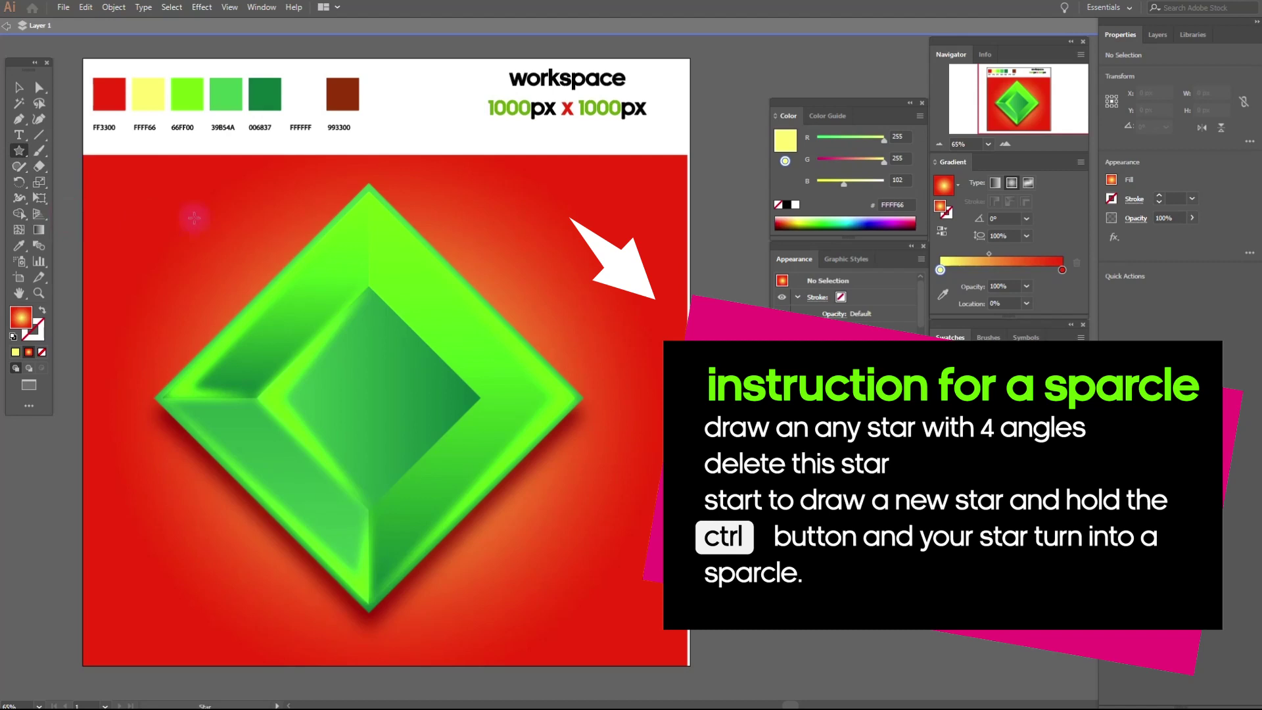
pyautogui.click(196, 217)
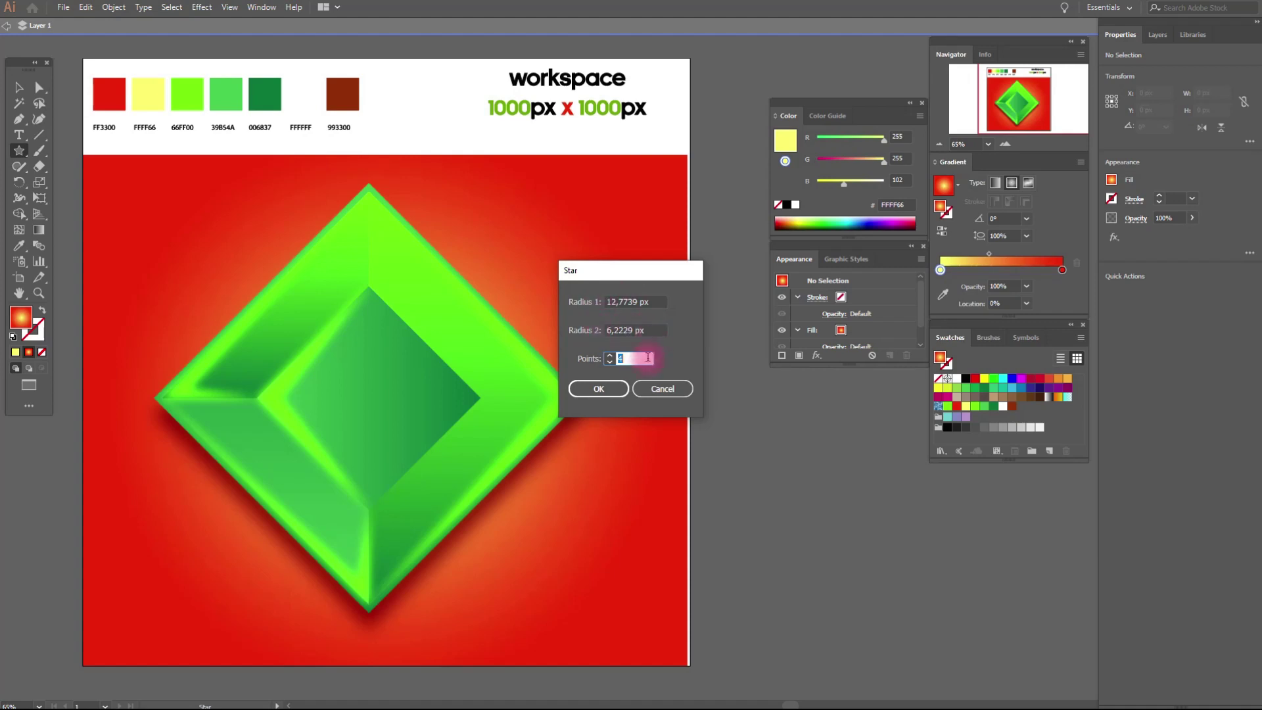
pyautogui.click(625, 389)
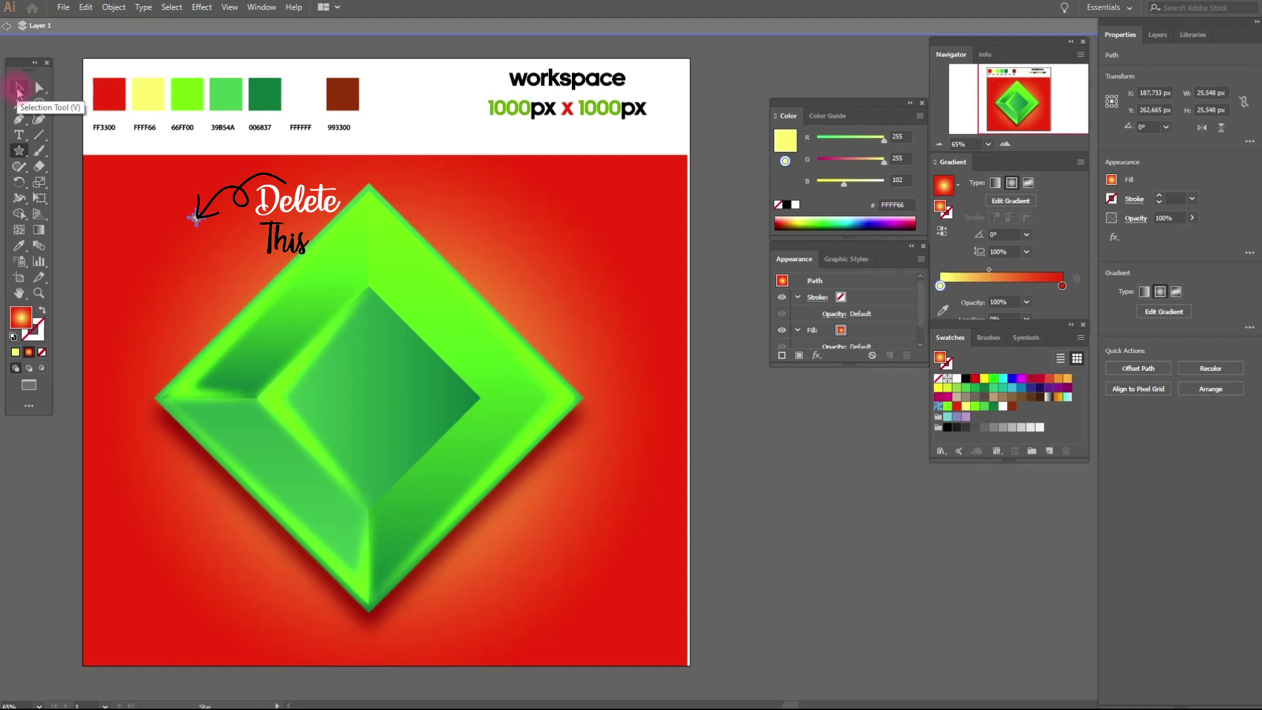
pyautogui.click(18, 90)
pyautogui.press('Delete')
# Draw a white four-point star near the gem and scale it down into a small sparkle
pyautogui.click(17, 152)
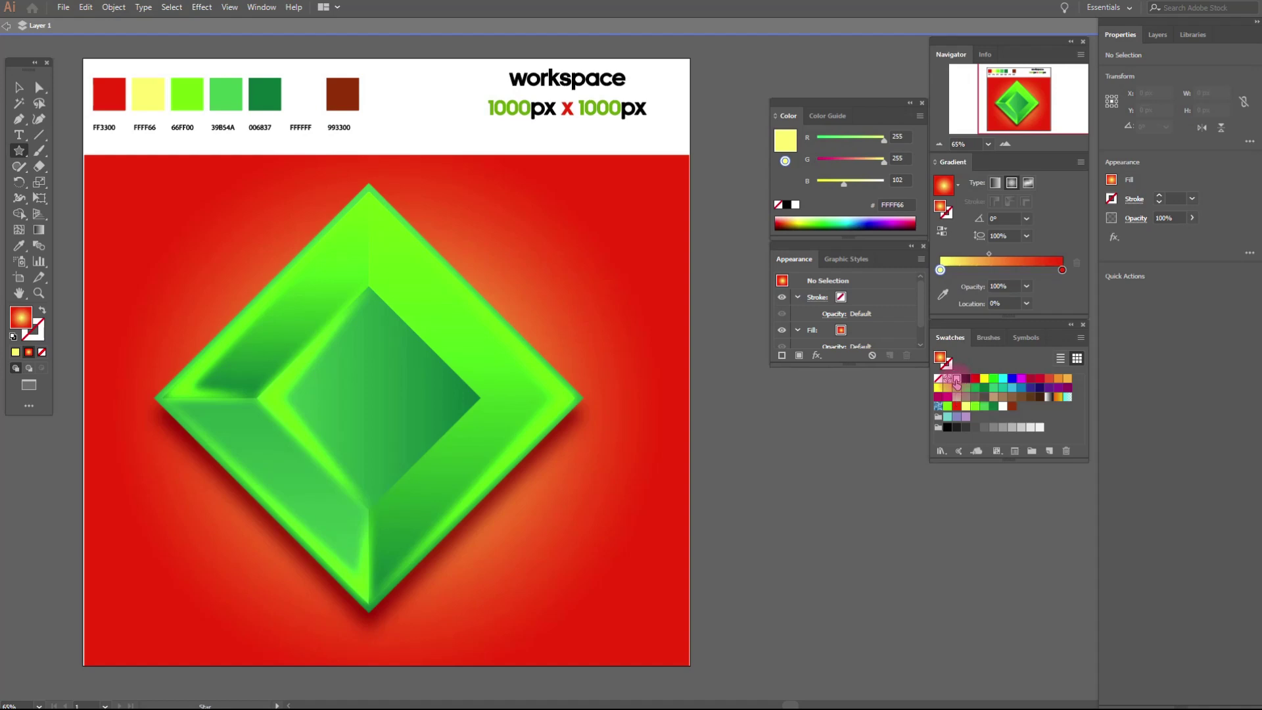
pyautogui.click(956, 380)
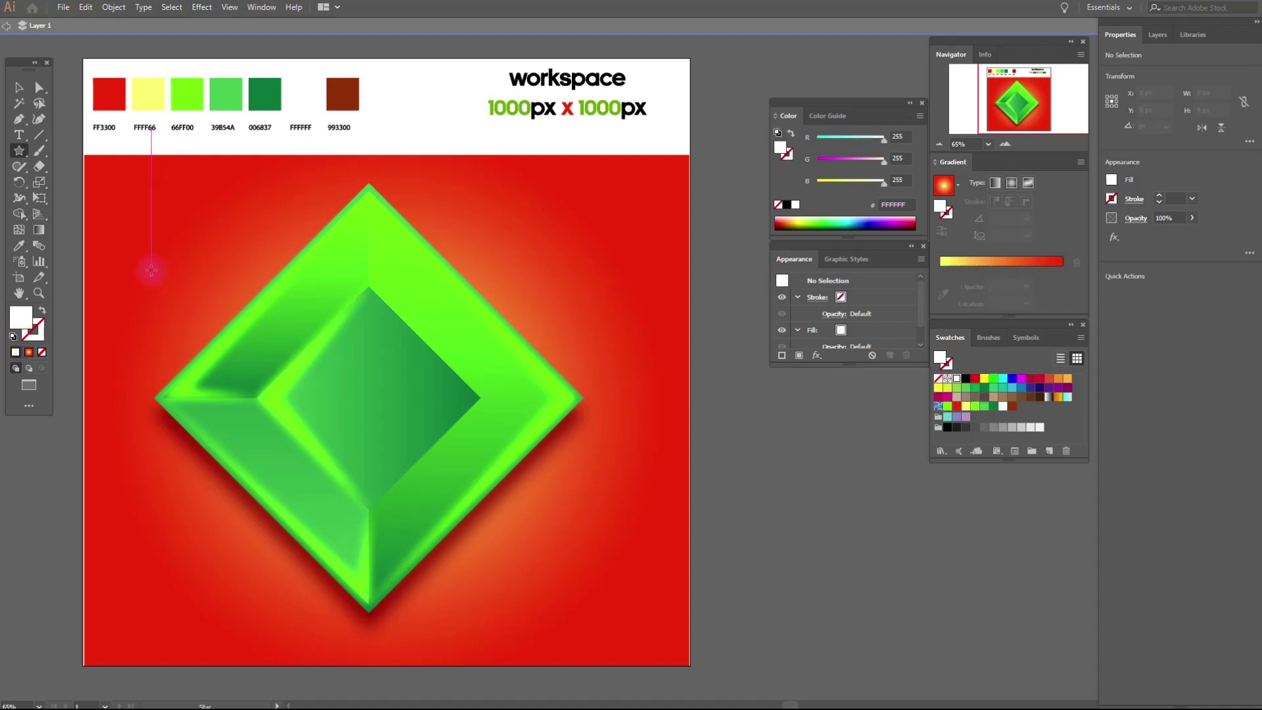
pyautogui.moveTo(168, 241); pyautogui.dragTo(173, 402)
pyautogui.click(19, 88)
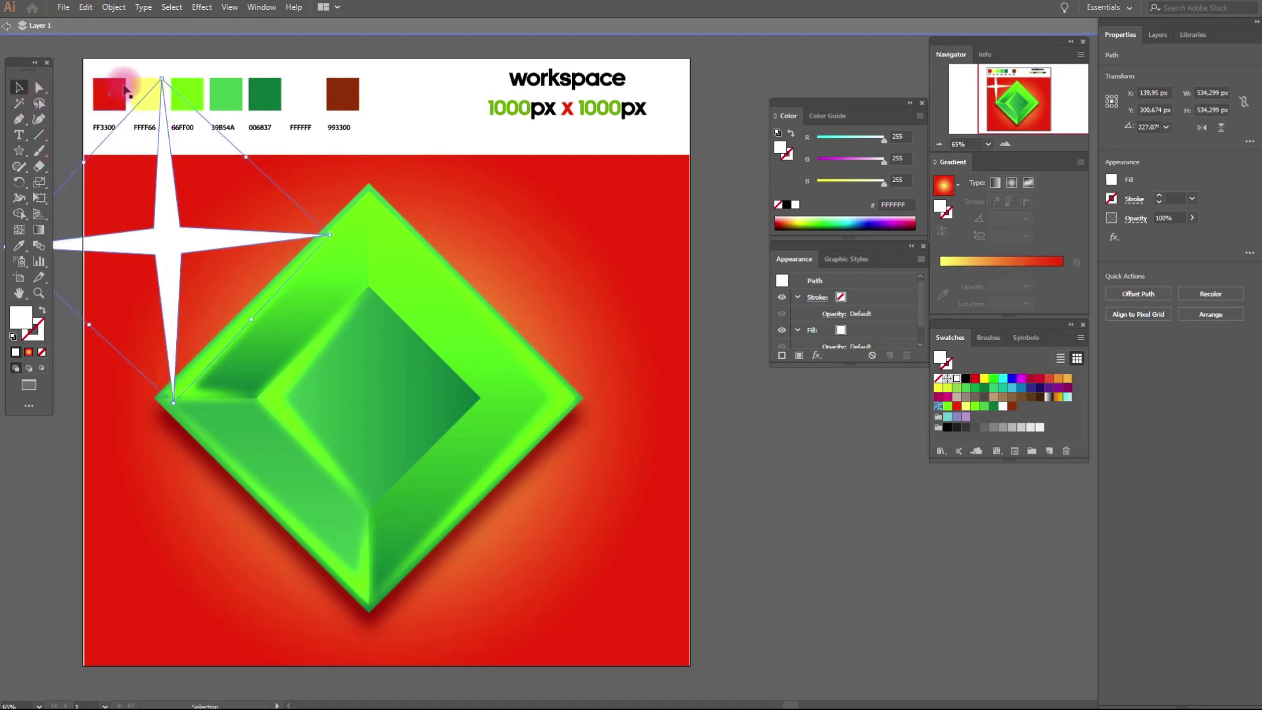
pyautogui.moveTo(166, 79); pyautogui.dragTo(195, 277)
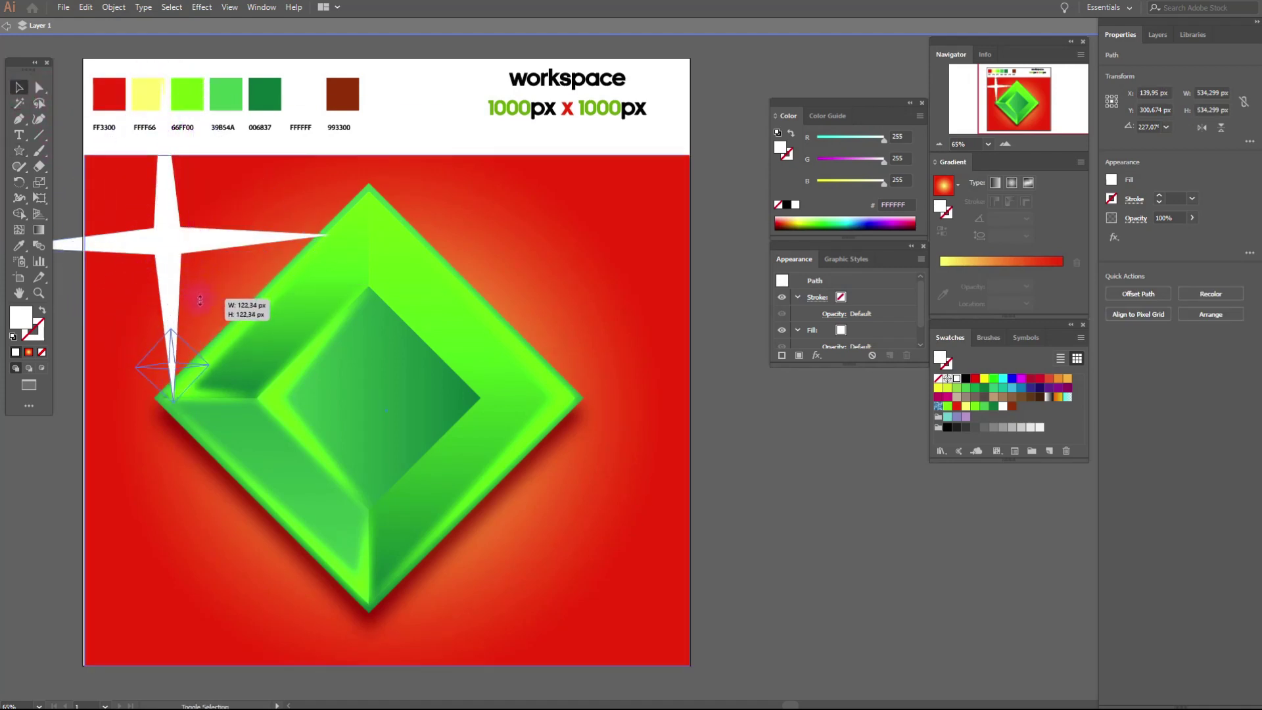
pyautogui.moveTo(196, 278)
pyautogui.mouseDown()
pyautogui.moveTo(196, 340)
pyautogui.moveTo(151, 245)
pyautogui.mouseUp()
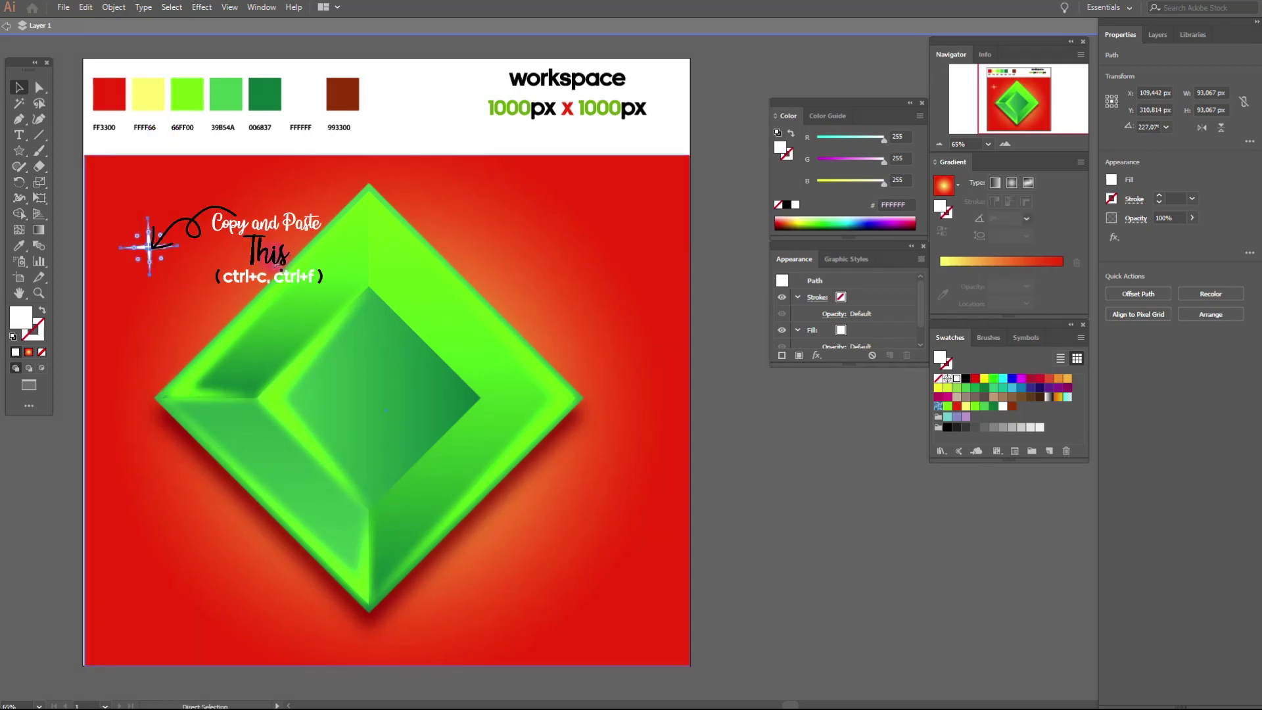
# Paste a copy of the star in front, rotate and shrink it, and select both stars
pyautogui.hotkey('ctrl', 'f')
pyautogui.moveTo(186, 248)
pyautogui.mouseDown()
pyautogui.moveTo(177, 212)
pyautogui.moveTo(151, 268)
pyautogui.moveTo(197, 273)
pyautogui.mouseUp()
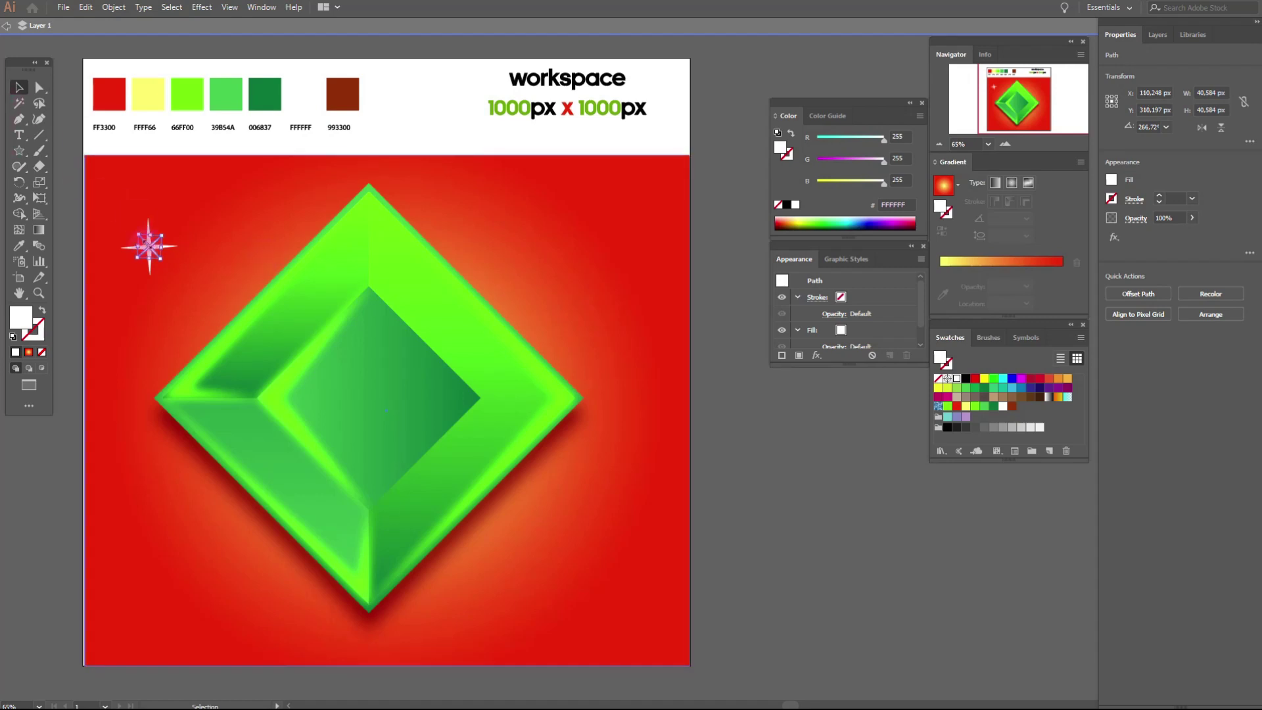
pyautogui.click(151, 231)
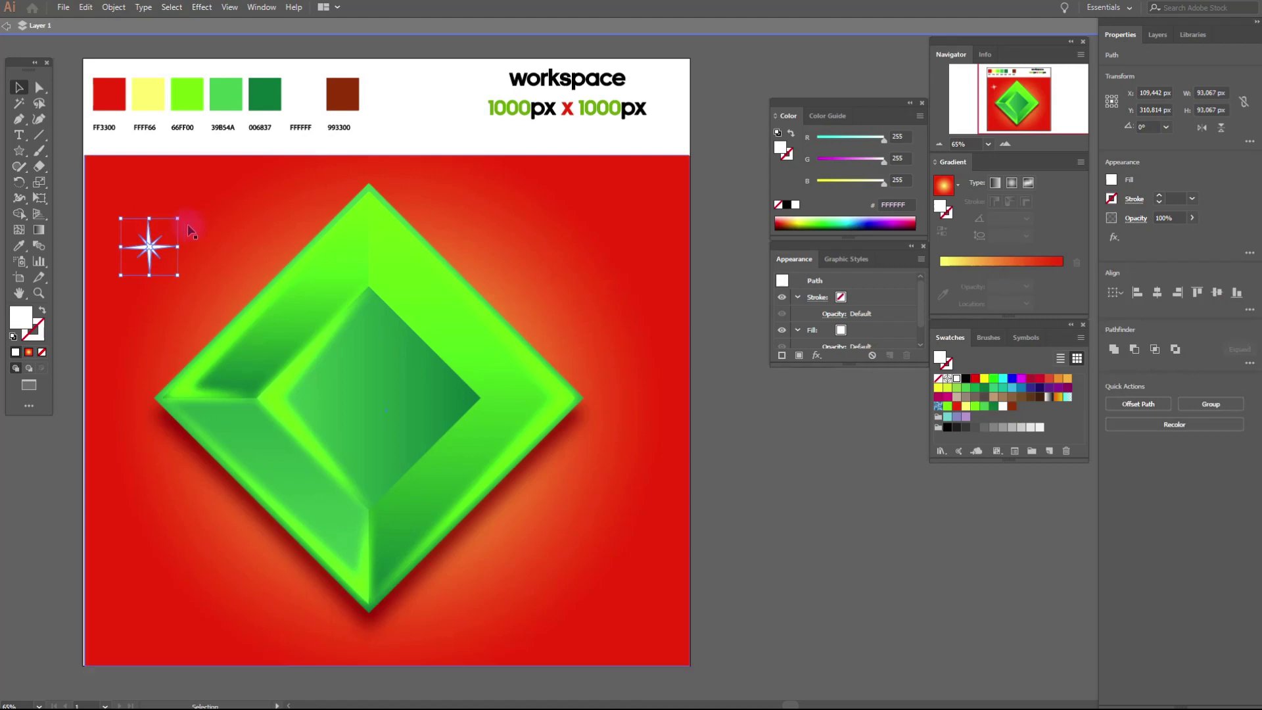
# Group the two stars, then set one sparkle on the upper-left edge and a duplicate on the lower-right edge
pyautogui.rightClick(188, 225)
pyautogui.click(248, 323)
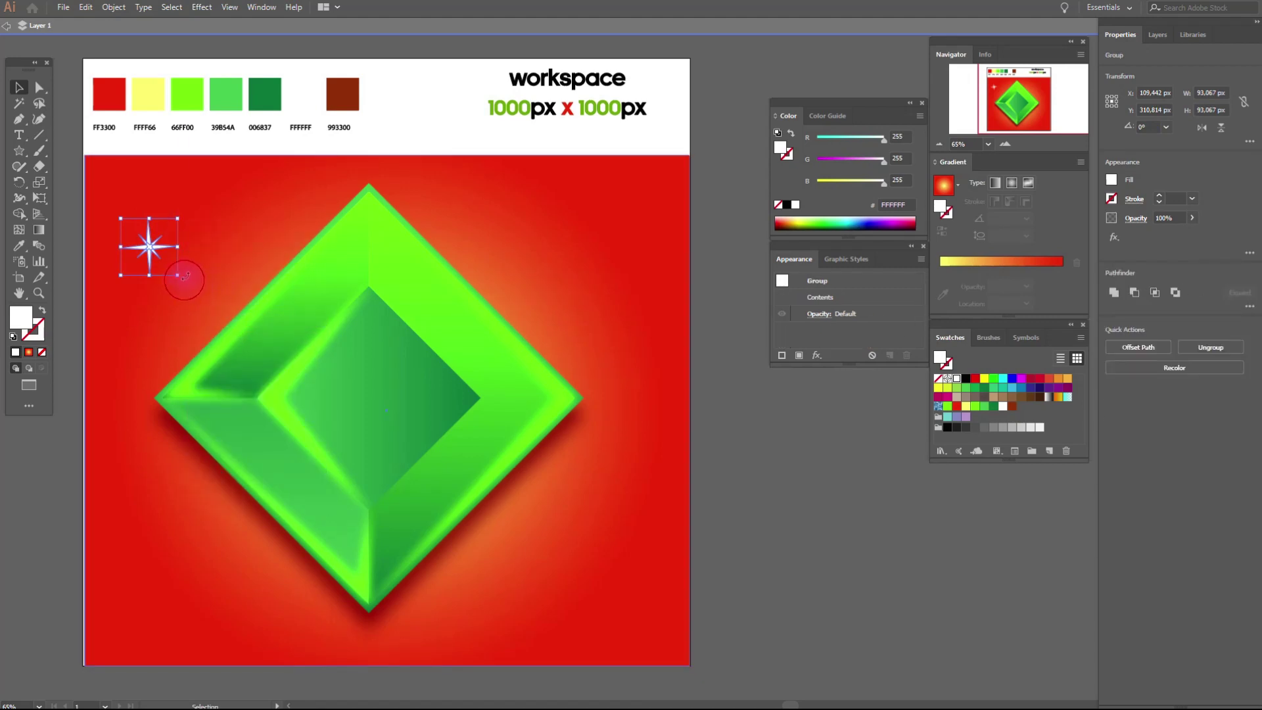
pyautogui.moveTo(177, 274)
pyautogui.mouseDown()
pyautogui.moveTo(253, 304)
pyautogui.moveTo(625, 359)
pyautogui.moveTo(496, 506)
pyautogui.moveTo(465, 512)
pyautogui.mouseUp()
pyautogui.hotkey('ctrl', 'c')
pyautogui.hotkey('ctrl', 'f')
pyautogui.click(750, 451)
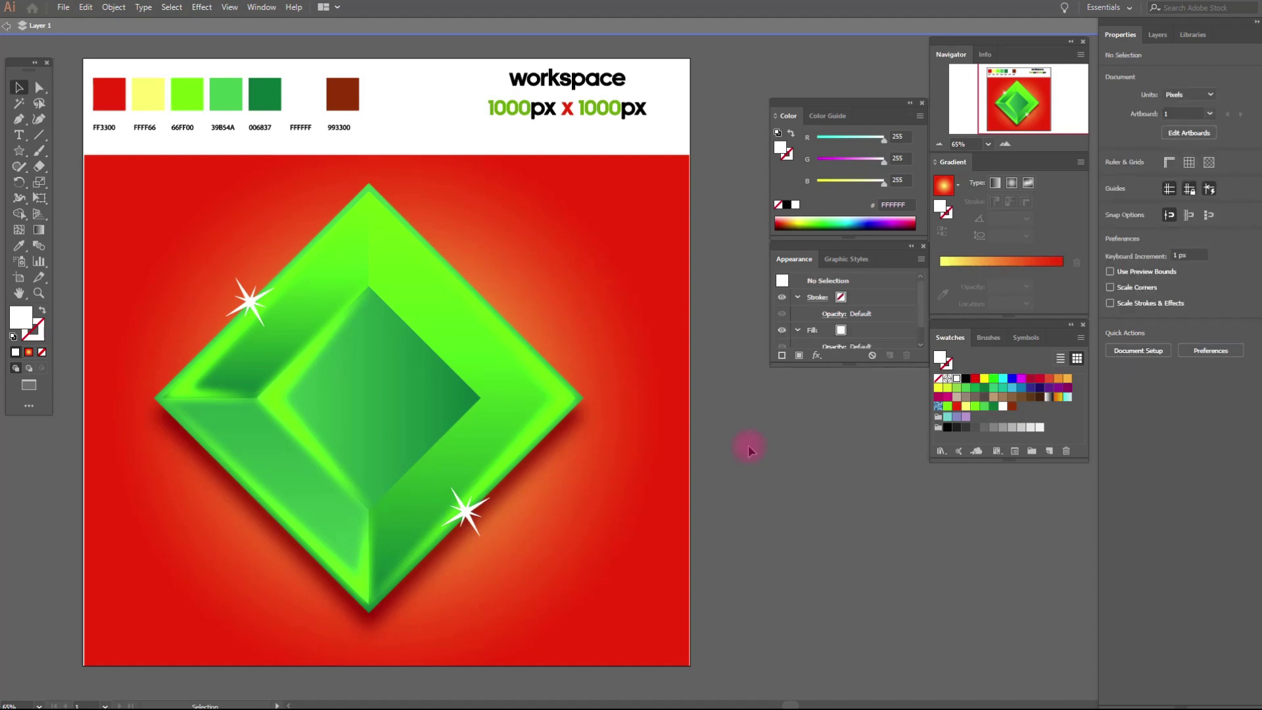
pyautogui.click(465, 513)
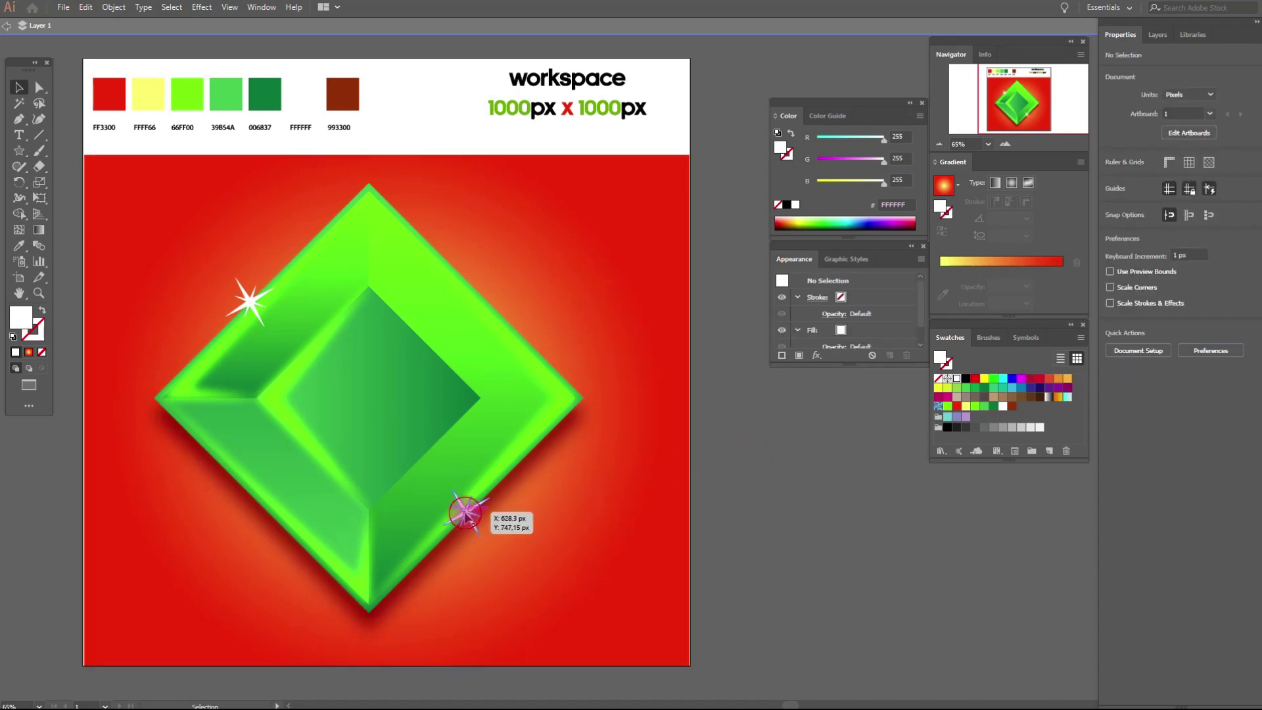
# Apply a Gaussian Blur to the lower-right sparkle
pyautogui.click(207, 8)
pyautogui.click(431, 231)
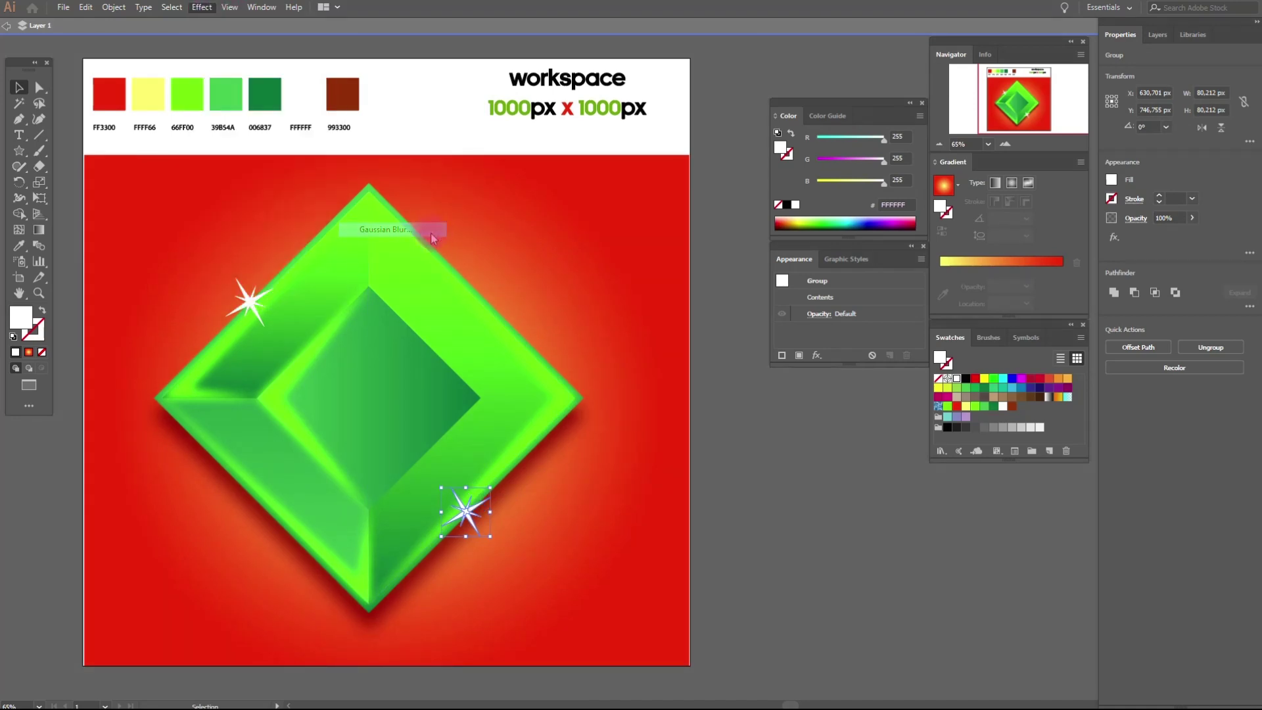
pyautogui.click(778, 352)
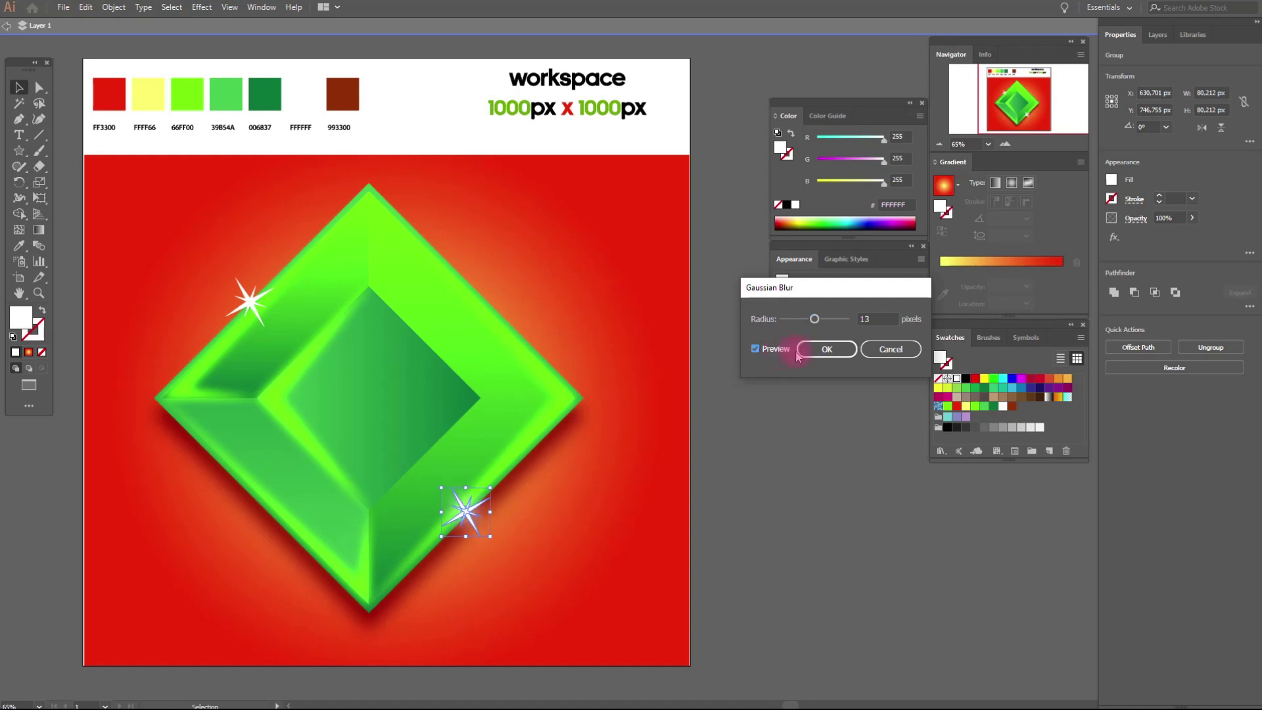
pyautogui.click(827, 349)
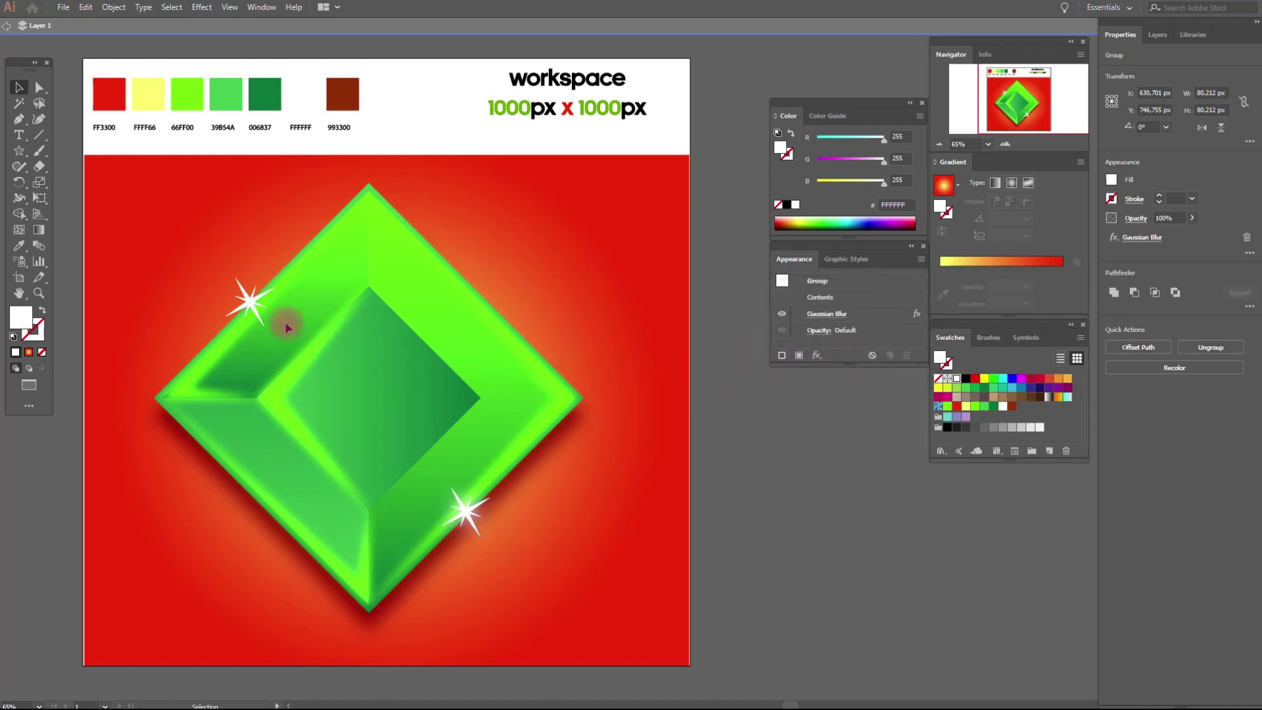
# Give the upper-left sparkle the same Gaussian Blur and deselect it
pyautogui.click(250, 303)
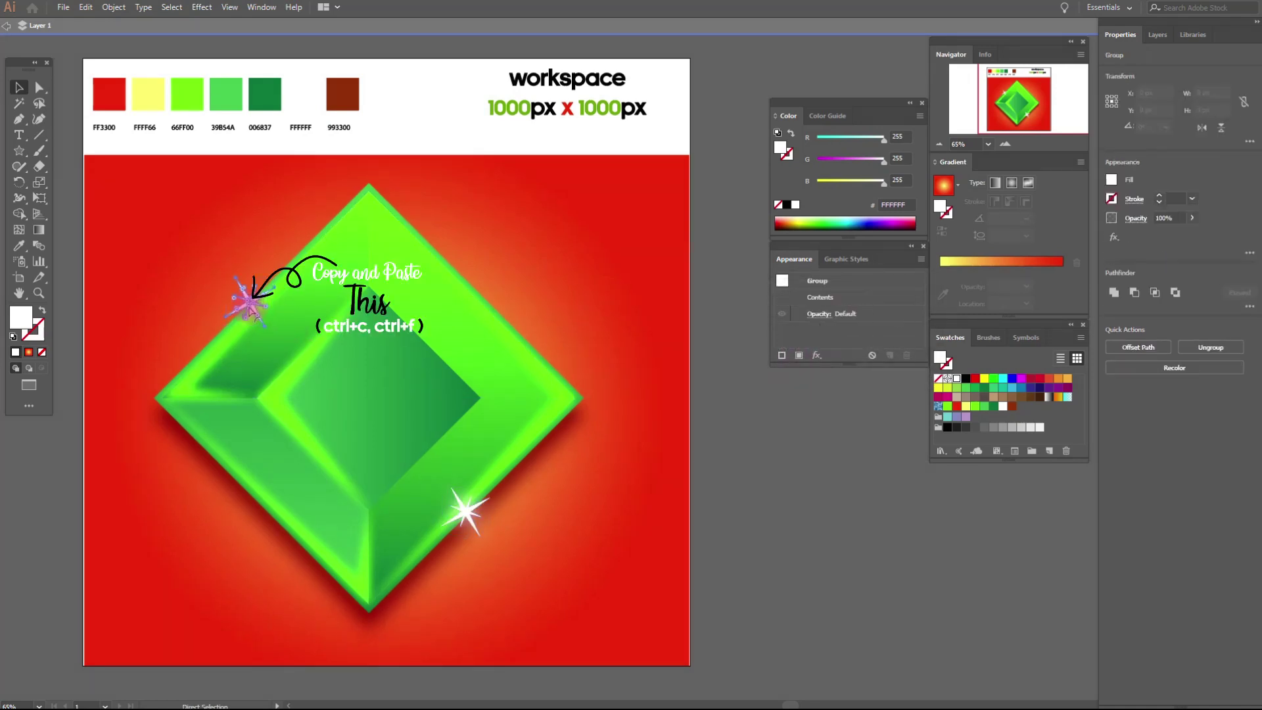
pyautogui.click(202, 8)
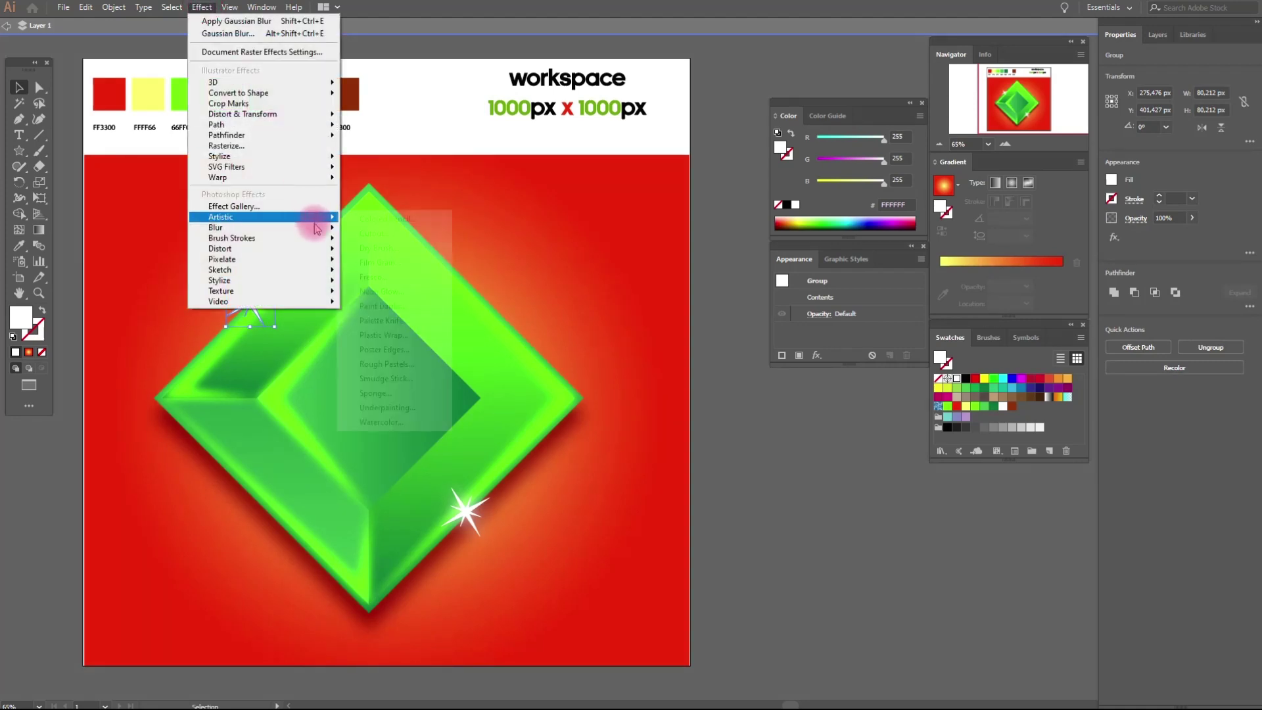
pyautogui.click(368, 228)
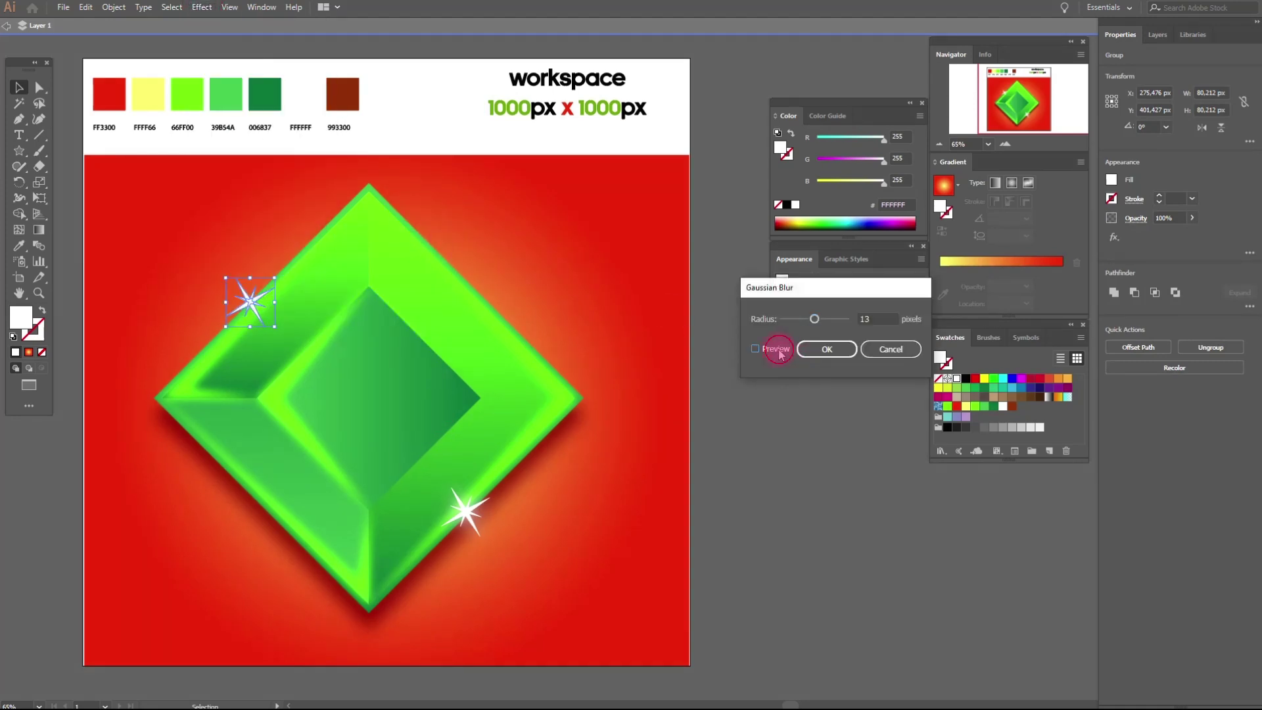
pyautogui.click(827, 349)
pyautogui.click(752, 397)
# Set the canvas zoom to 50%
pyautogui.click(16, 705)
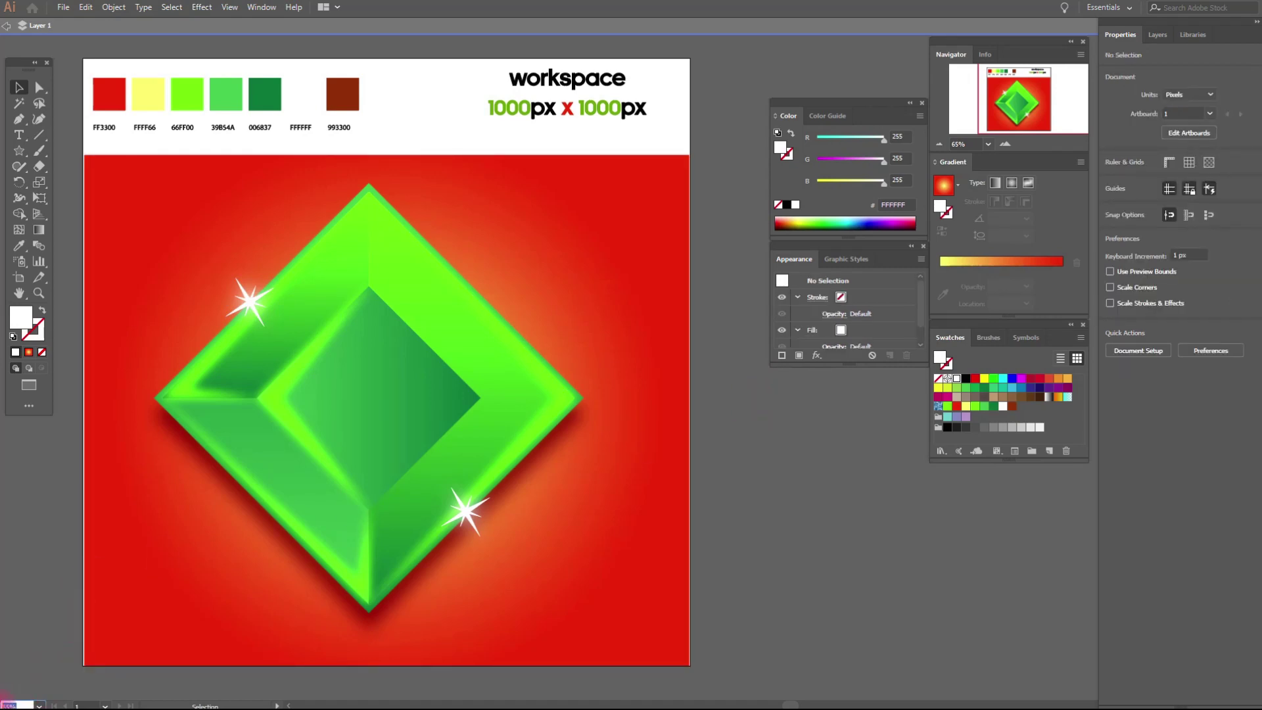
pyautogui.write('50')
pyautogui.press('Return')
pyautogui.click(19, 293)
# Nudge the blurred dark shadow slightly downward
pyautogui.moveTo(472, 355)
pyautogui.mouseDown()
pyautogui.moveTo(362, 340)
pyautogui.moveTo(394, 342)
pyautogui.mouseUp()
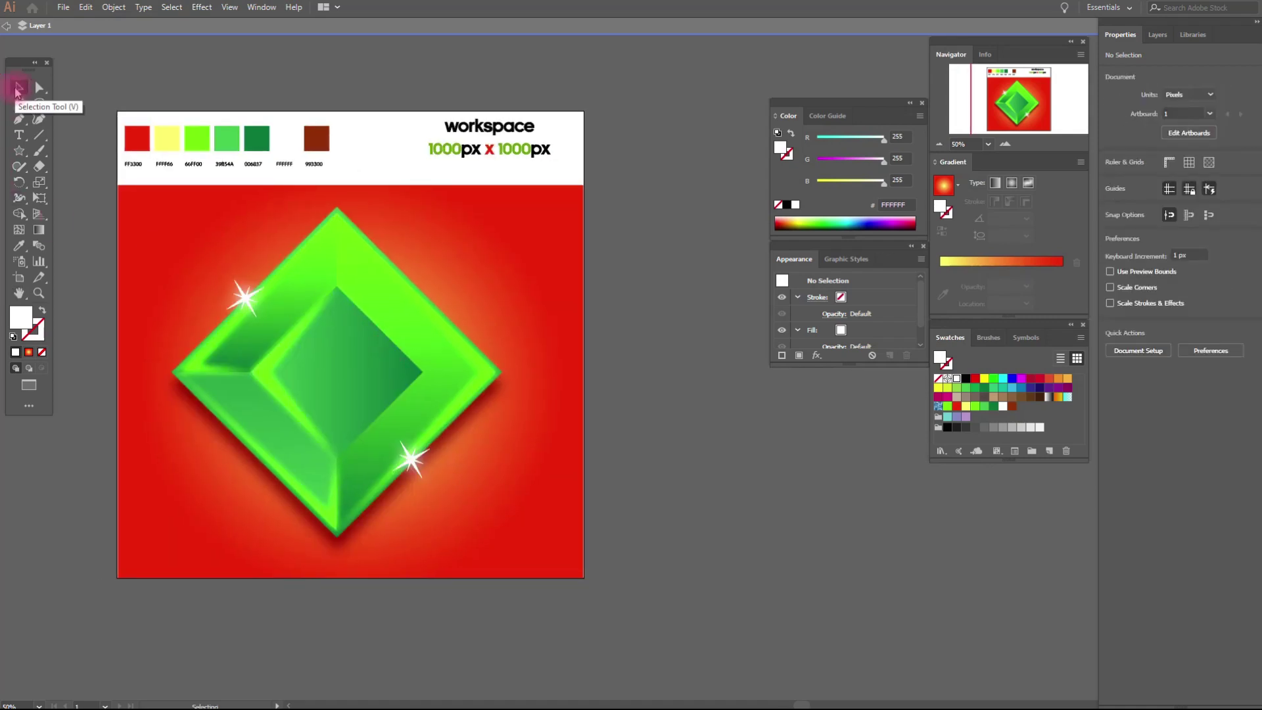
pyautogui.click(330, 544)
pyautogui.hotkey('shift', 'Down')
pyautogui.click(654, 444)
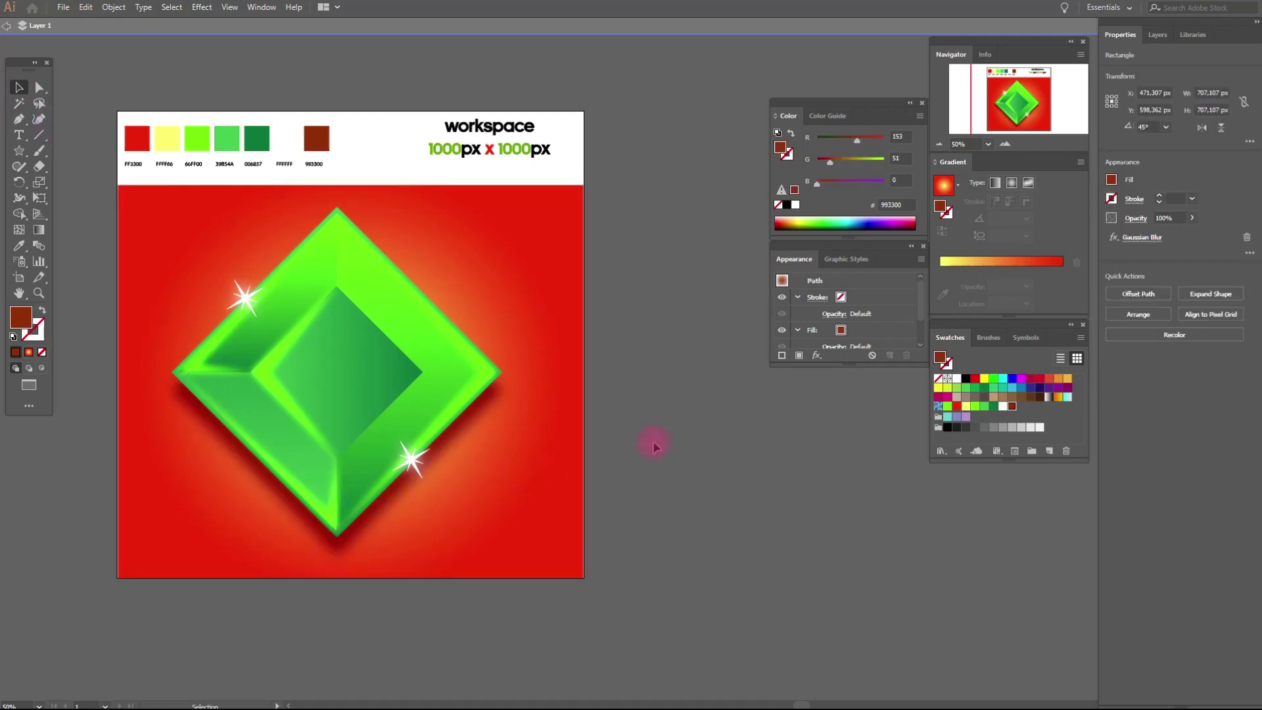
# End the inner diamond's gradient in bright green 66FF00 and shift its midpoint right
pyautogui.click(396, 369)
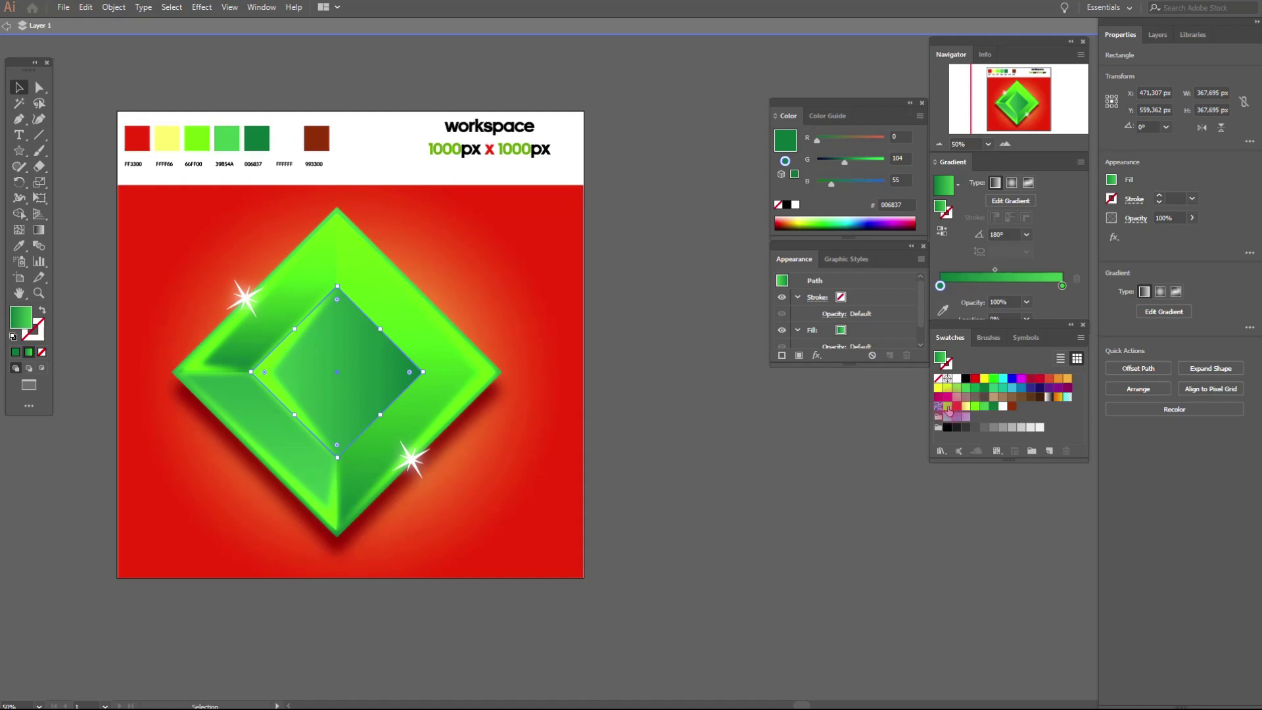
pyautogui.moveTo(948, 412); pyautogui.dragTo(1062, 286)
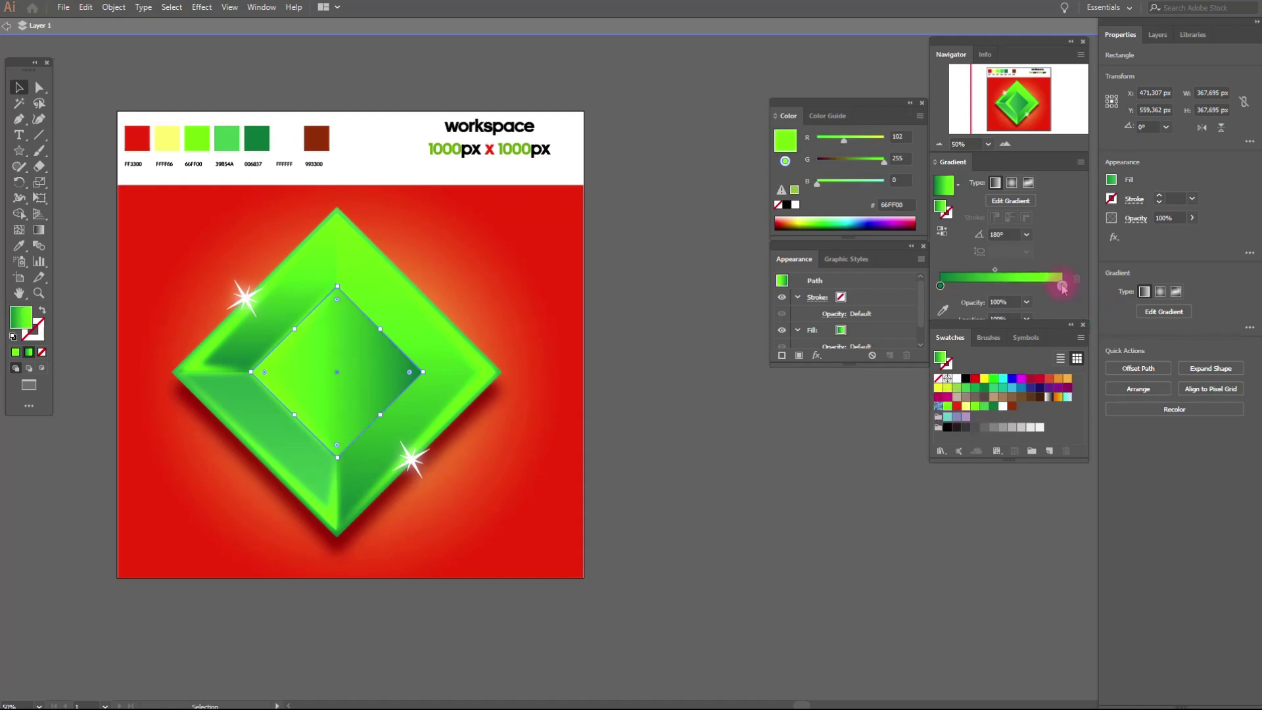
pyautogui.click(671, 340)
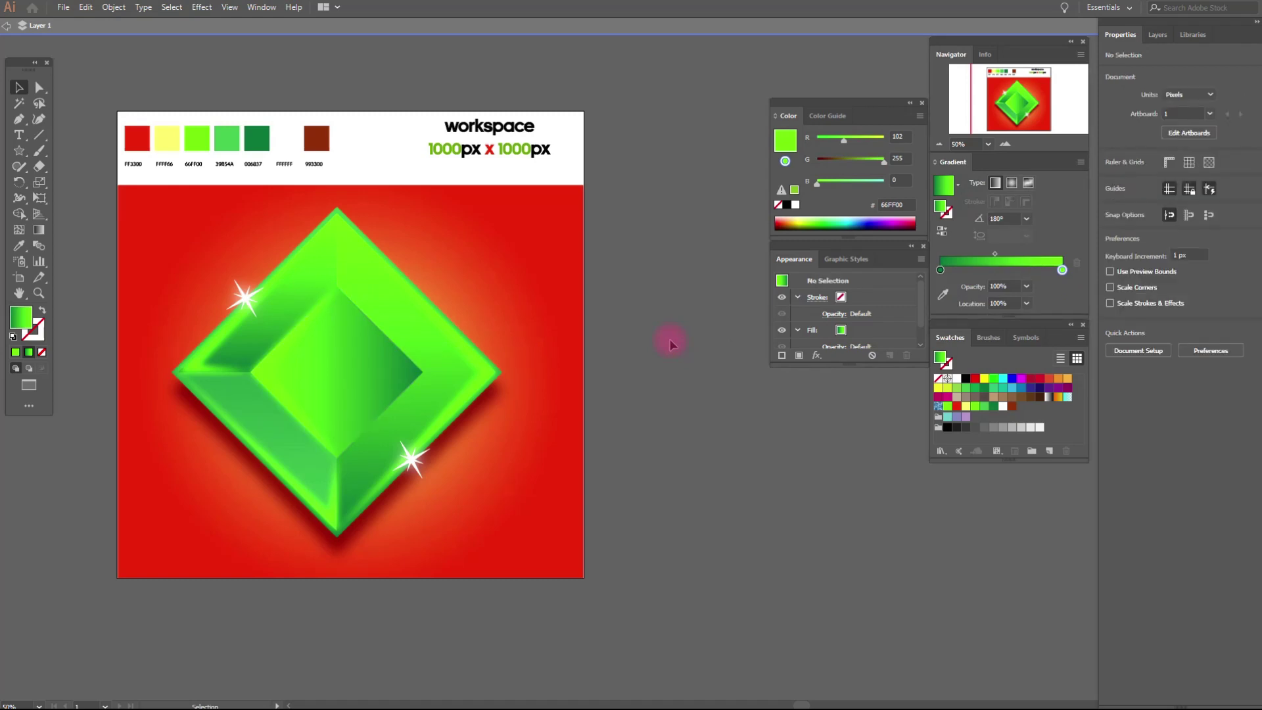
pyautogui.click(385, 378)
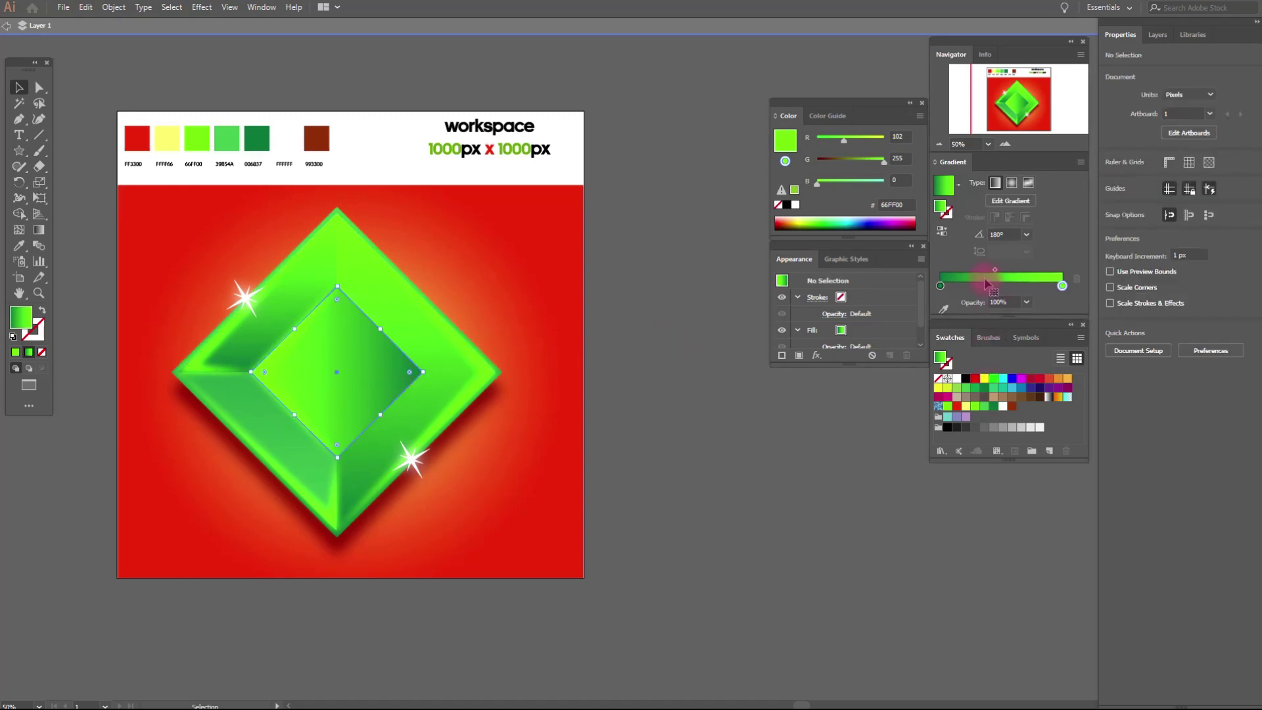
pyautogui.moveTo(995, 276); pyautogui.dragTo(1004, 278)
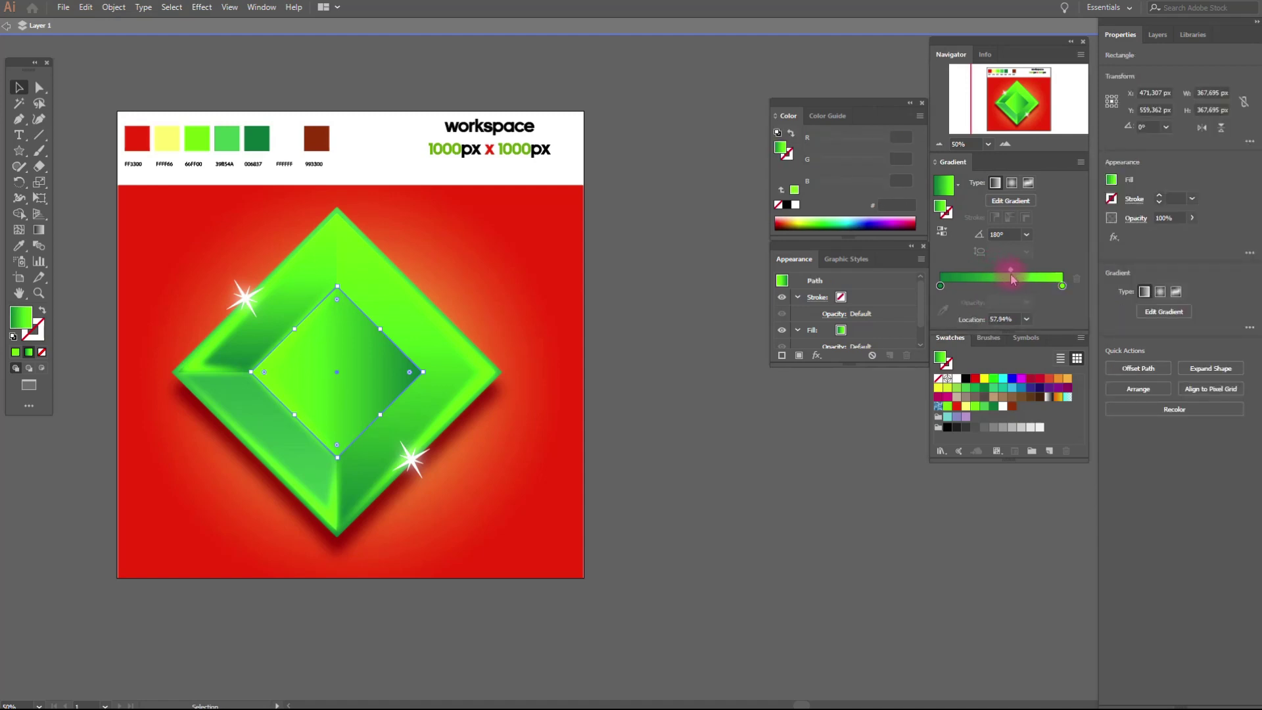
pyautogui.click(660, 367)
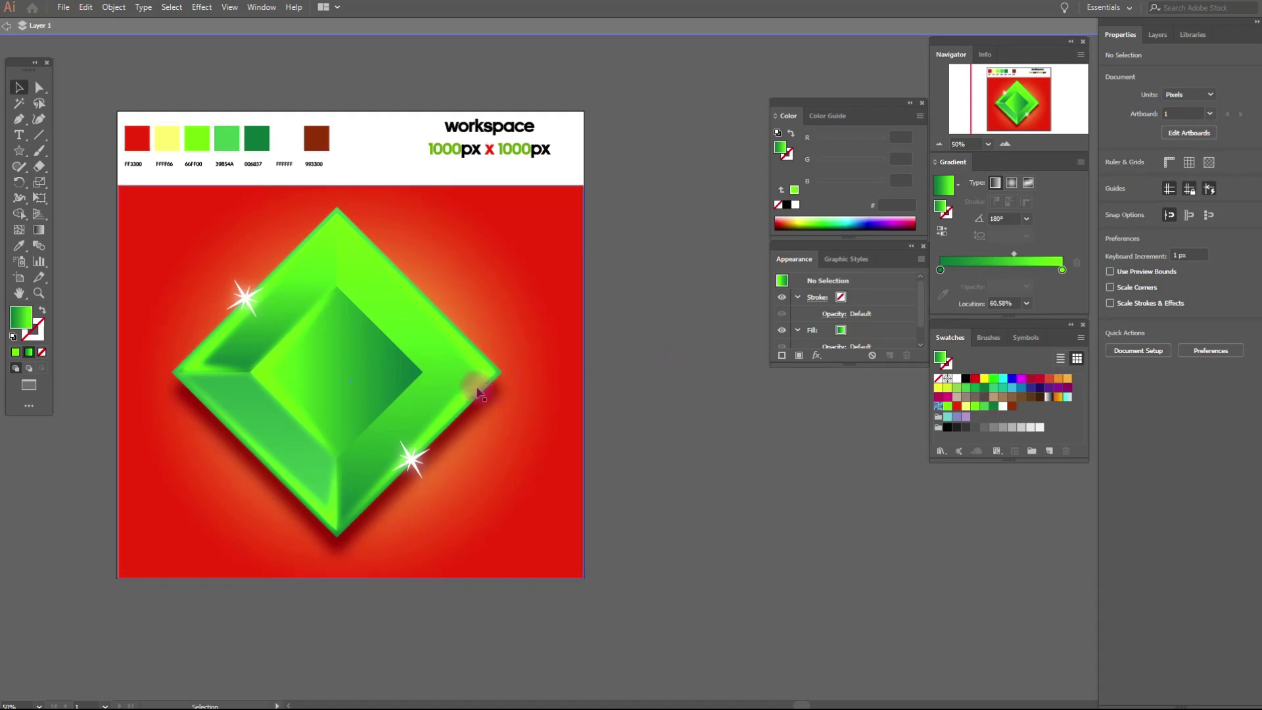
pyautogui.click(294, 452)
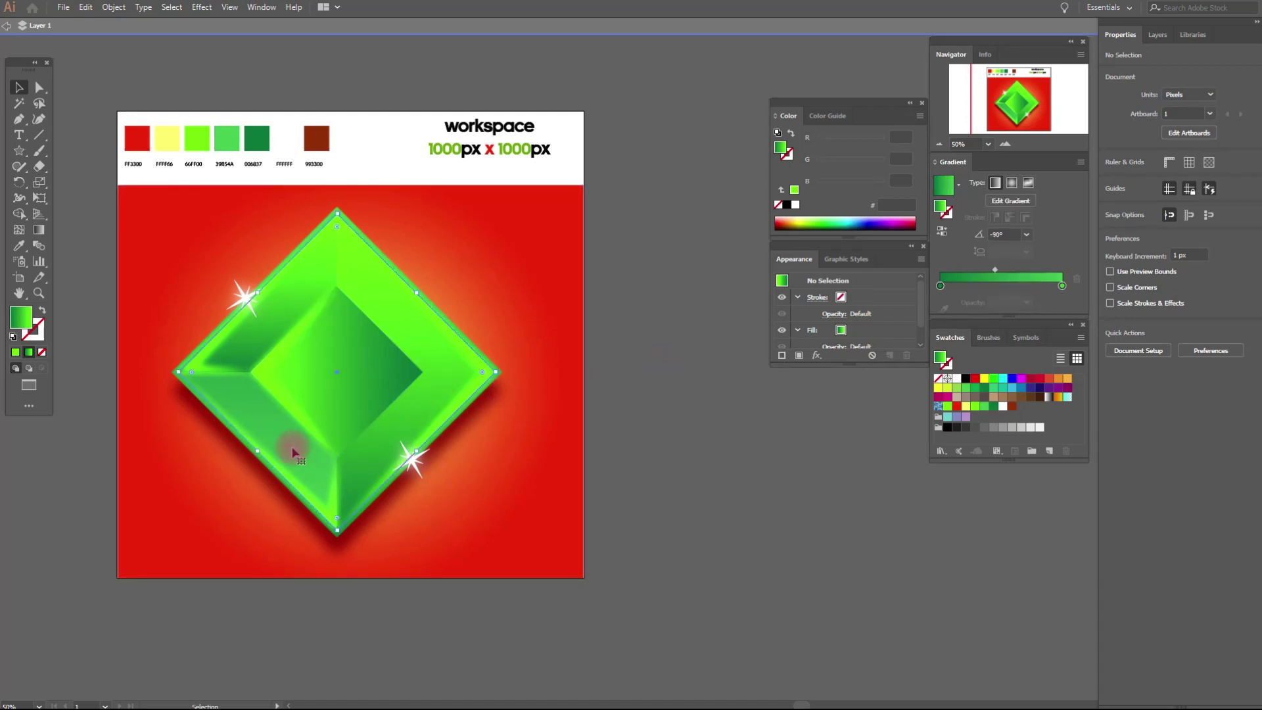
# Add a 39B54A stop near 67% on the outer diamond's gradient, ending in 66FF00
pyautogui.click(1063, 286)
pyautogui.moveTo(1065, 291); pyautogui.dragTo(1016, 297)
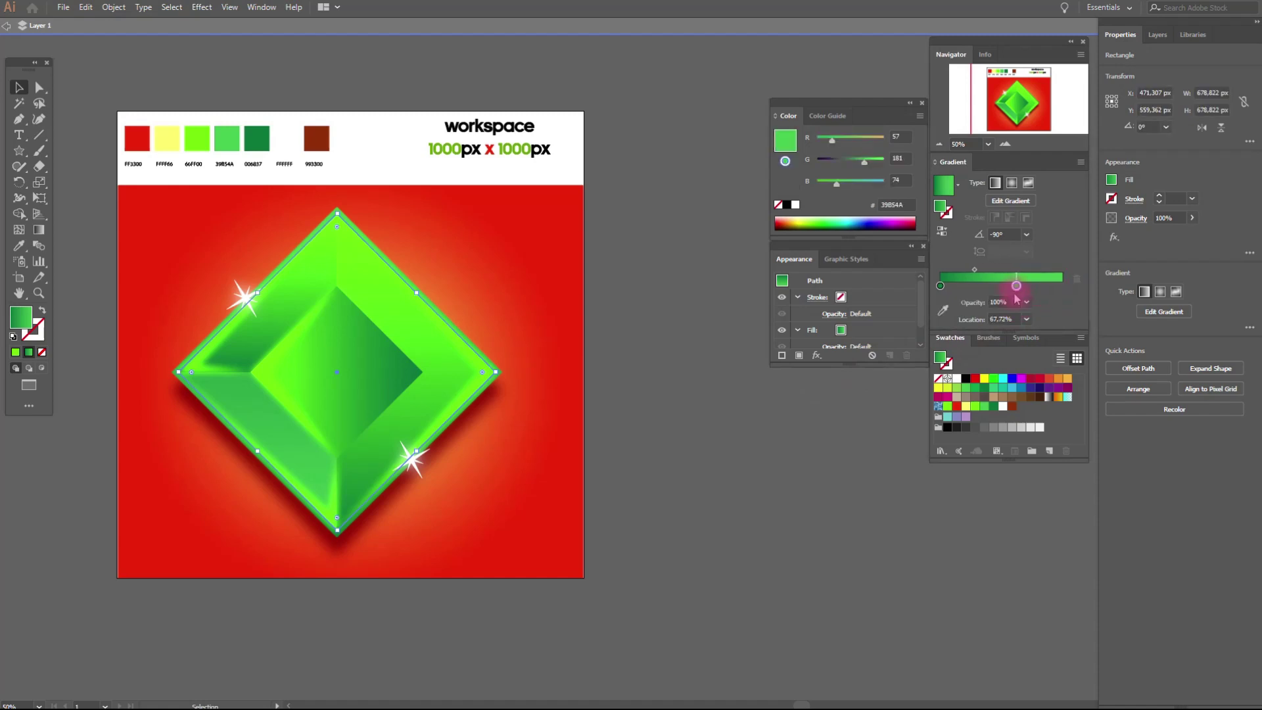
pyautogui.click(1064, 287)
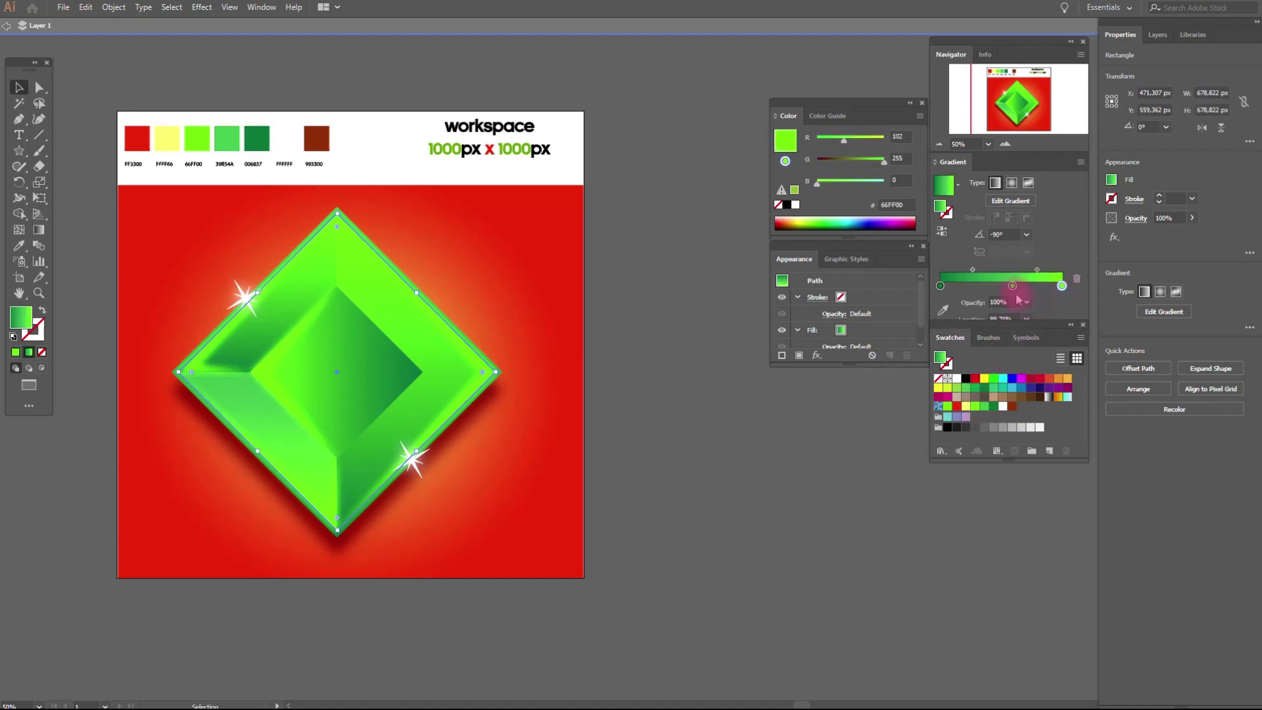
pyautogui.moveTo(1012, 287); pyautogui.dragTo(1005, 286)
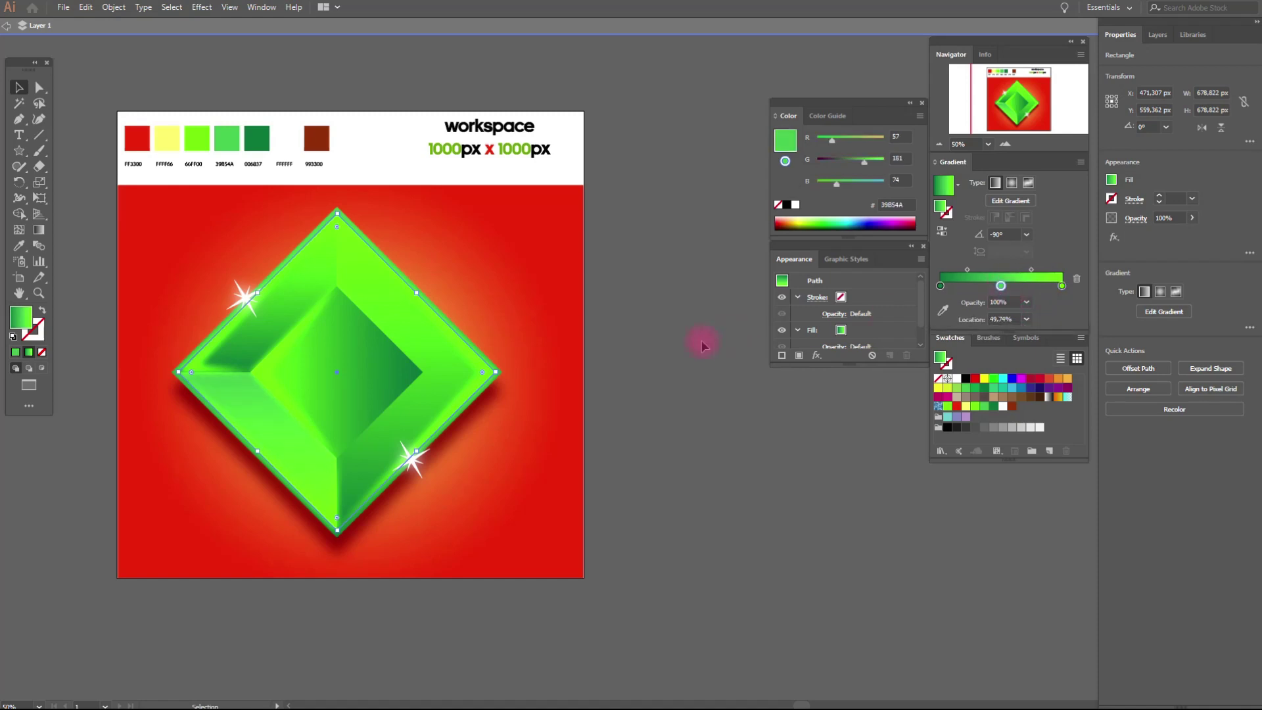
pyautogui.click(639, 376)
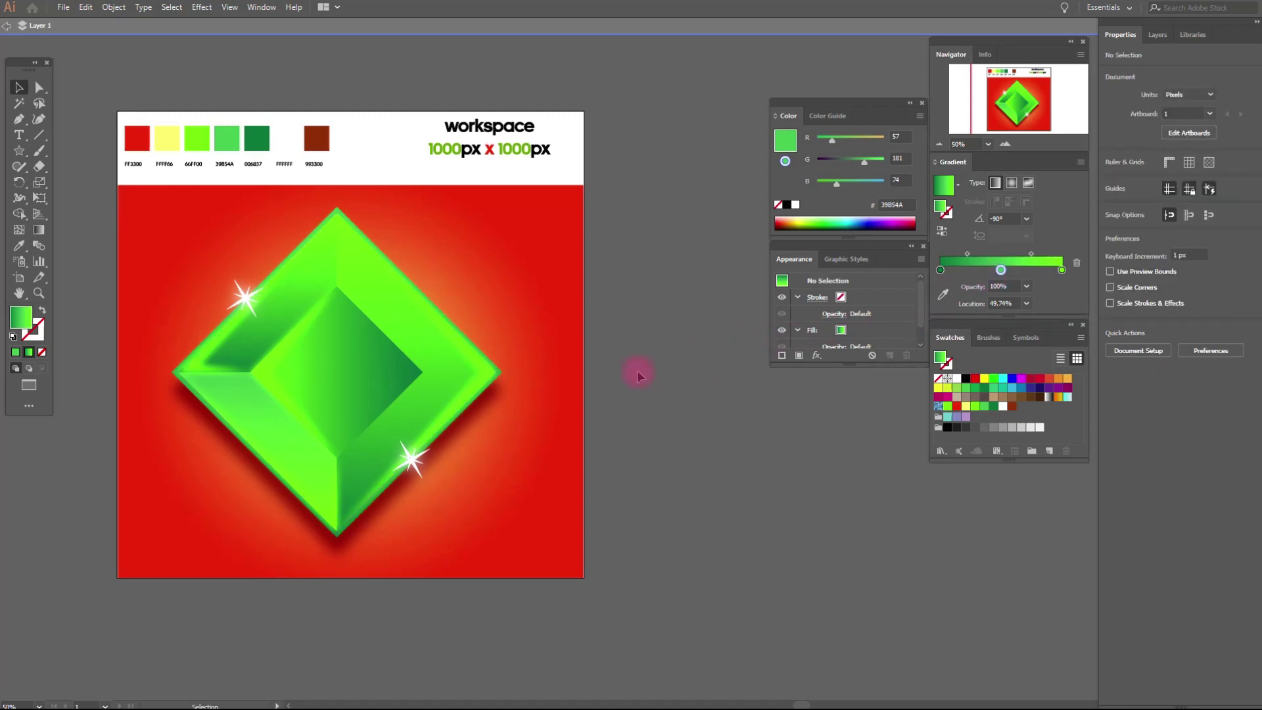
pyautogui.click(299, 440)
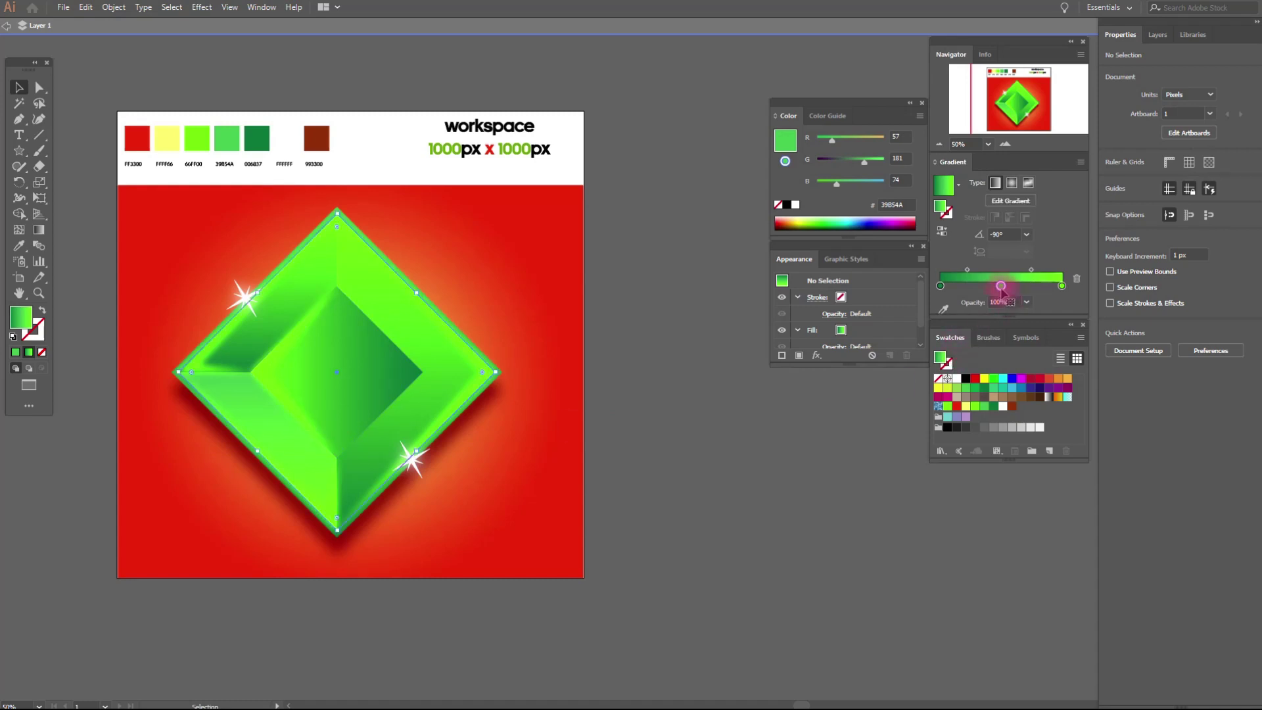
pyautogui.moveTo(1000, 286); pyautogui.dragTo(1022, 286)
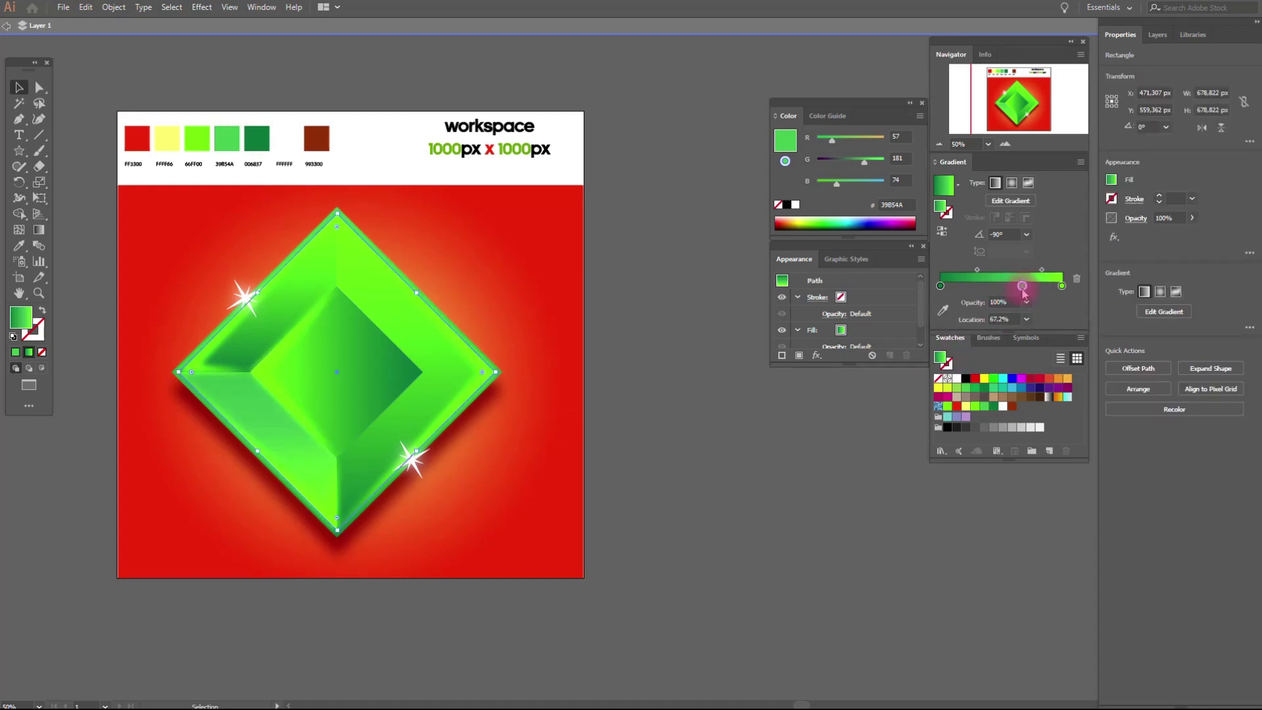
pyautogui.click(653, 392)
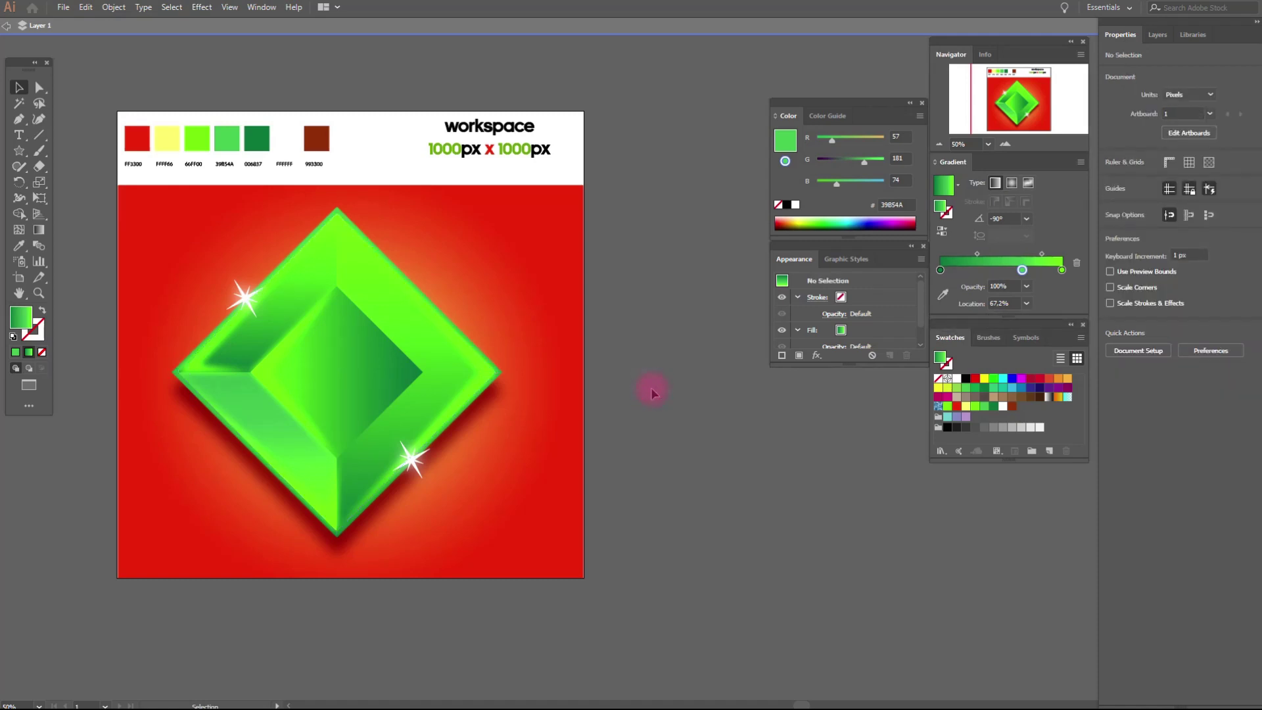
pyautogui.click(306, 296)
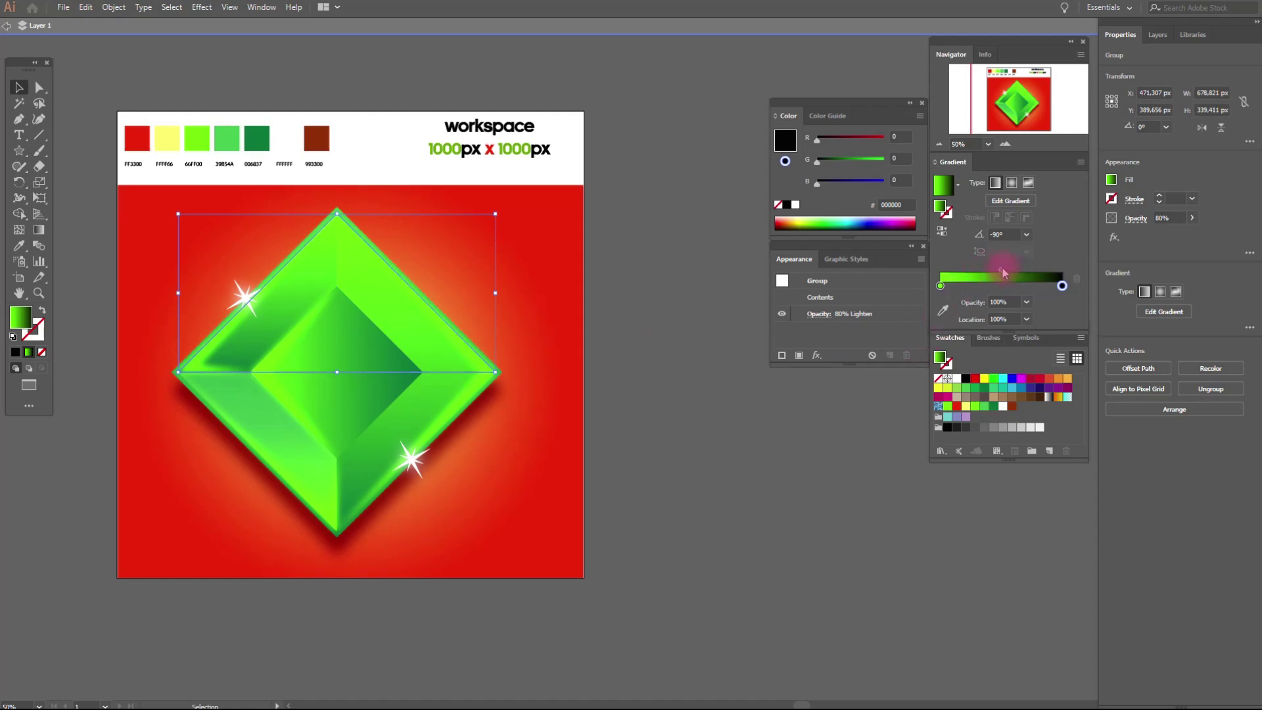
# Move the upper highlight overlay's green-to-black gradient midpoint to about 58%, then deselect
pyautogui.moveTo(1002, 271); pyautogui.dragTo(1012, 271)
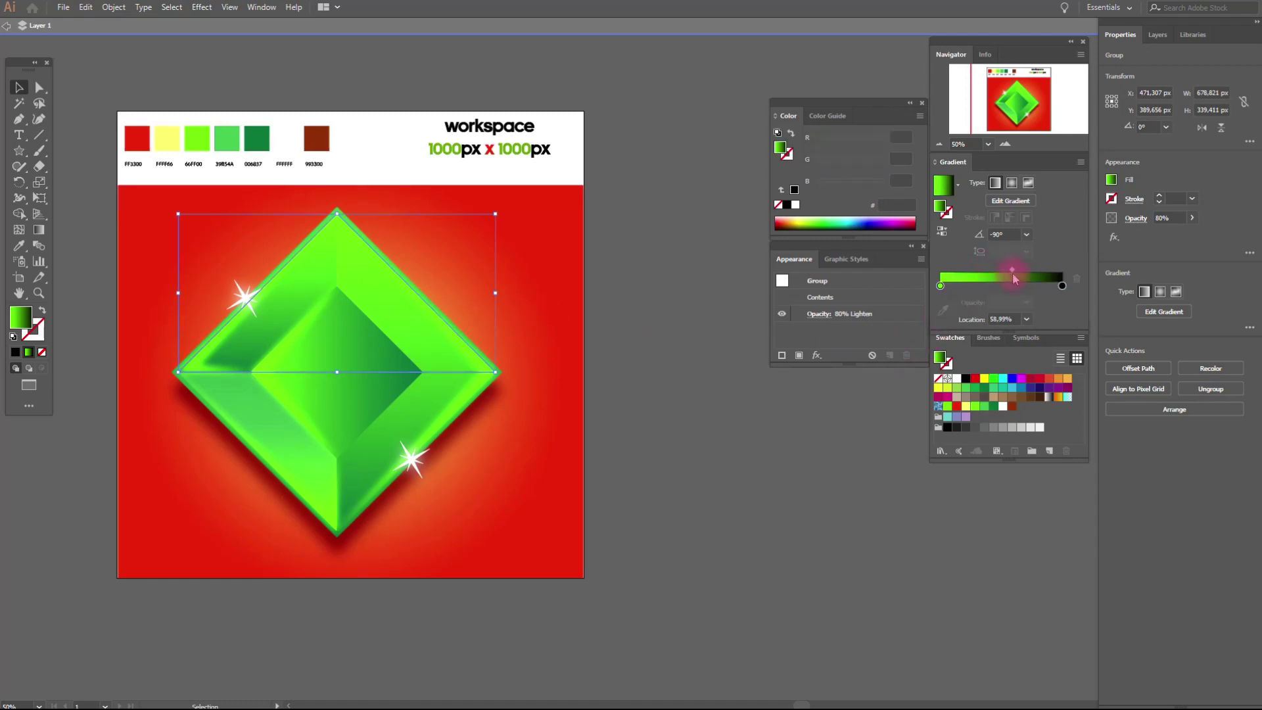
pyautogui.moveTo(1012, 271)
pyautogui.mouseDown()
pyautogui.moveTo(1026, 270)
pyautogui.moveTo(1011, 278)
pyautogui.mouseUp()
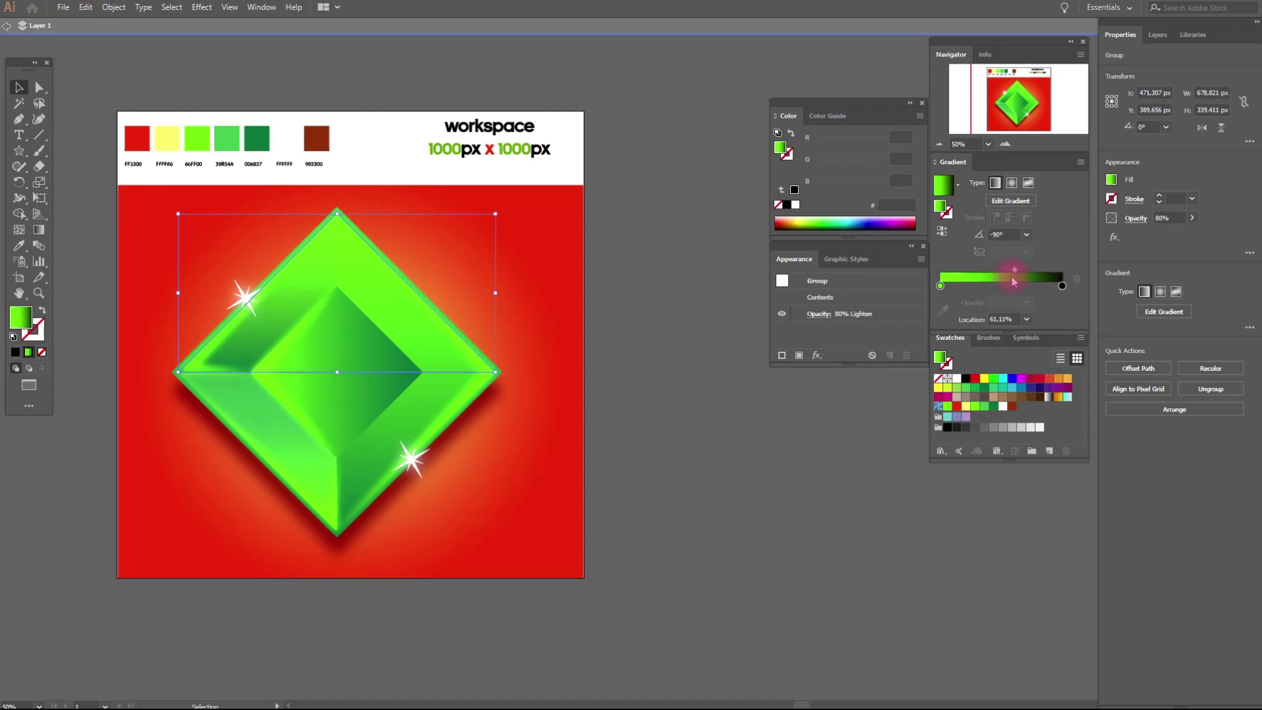
pyautogui.click(709, 296)
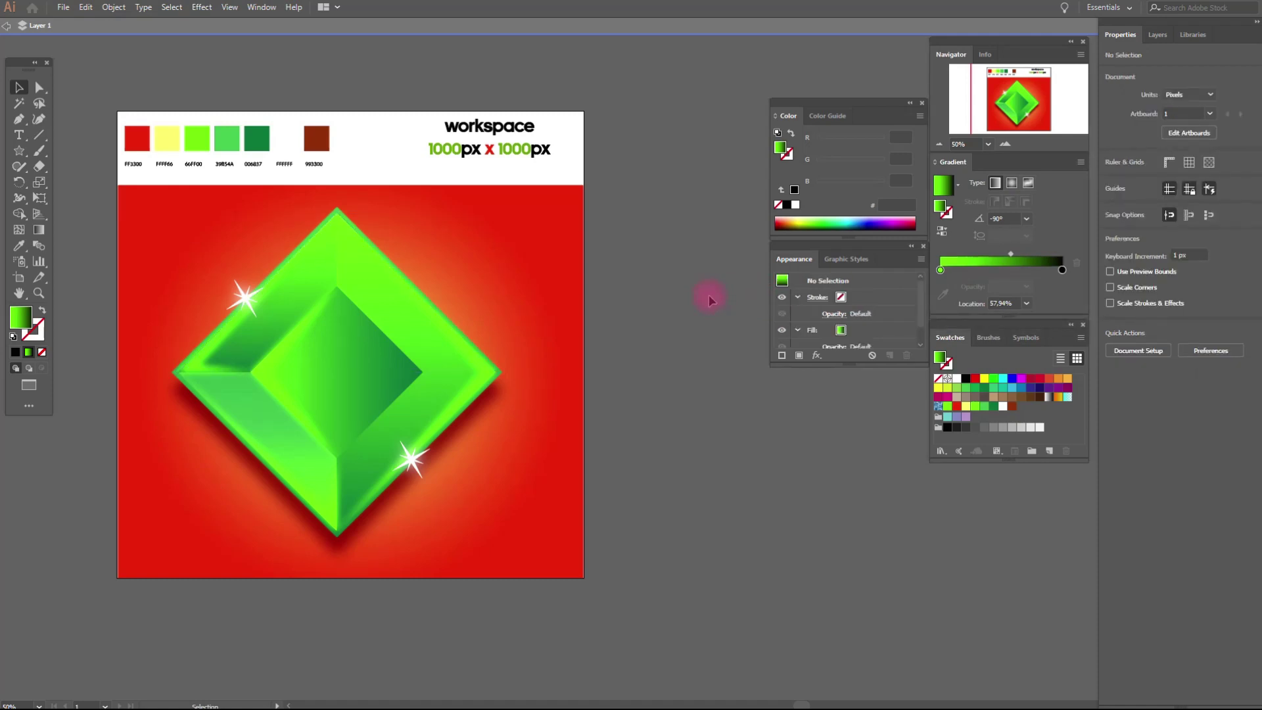